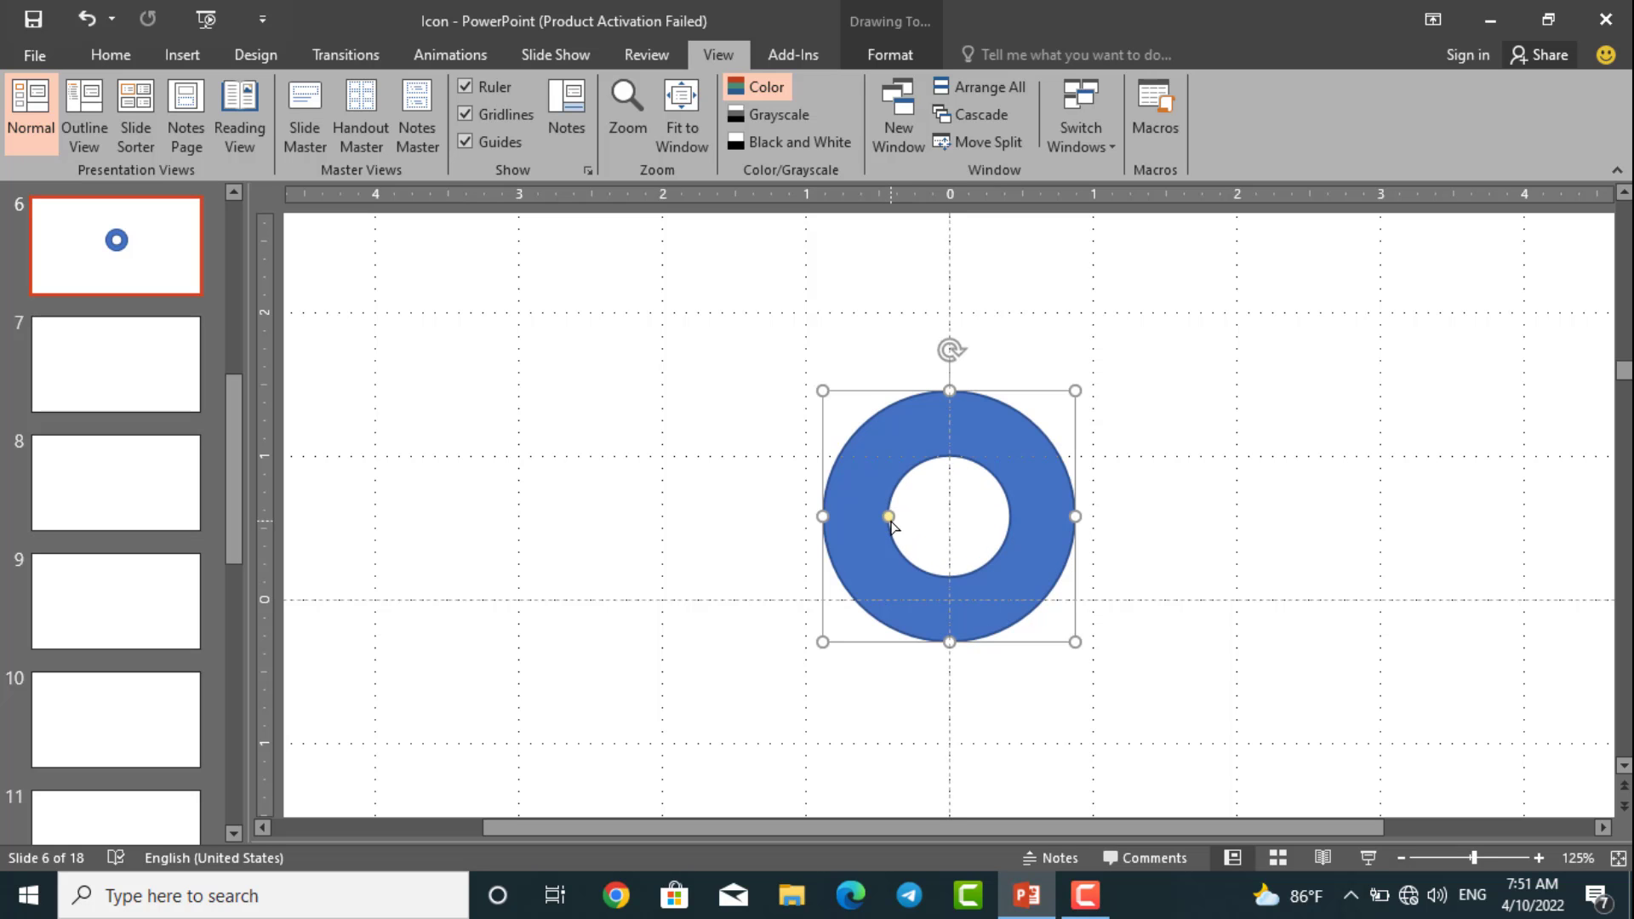
Step: Remove the outline from the blue donut shape
left_click(870, 482)
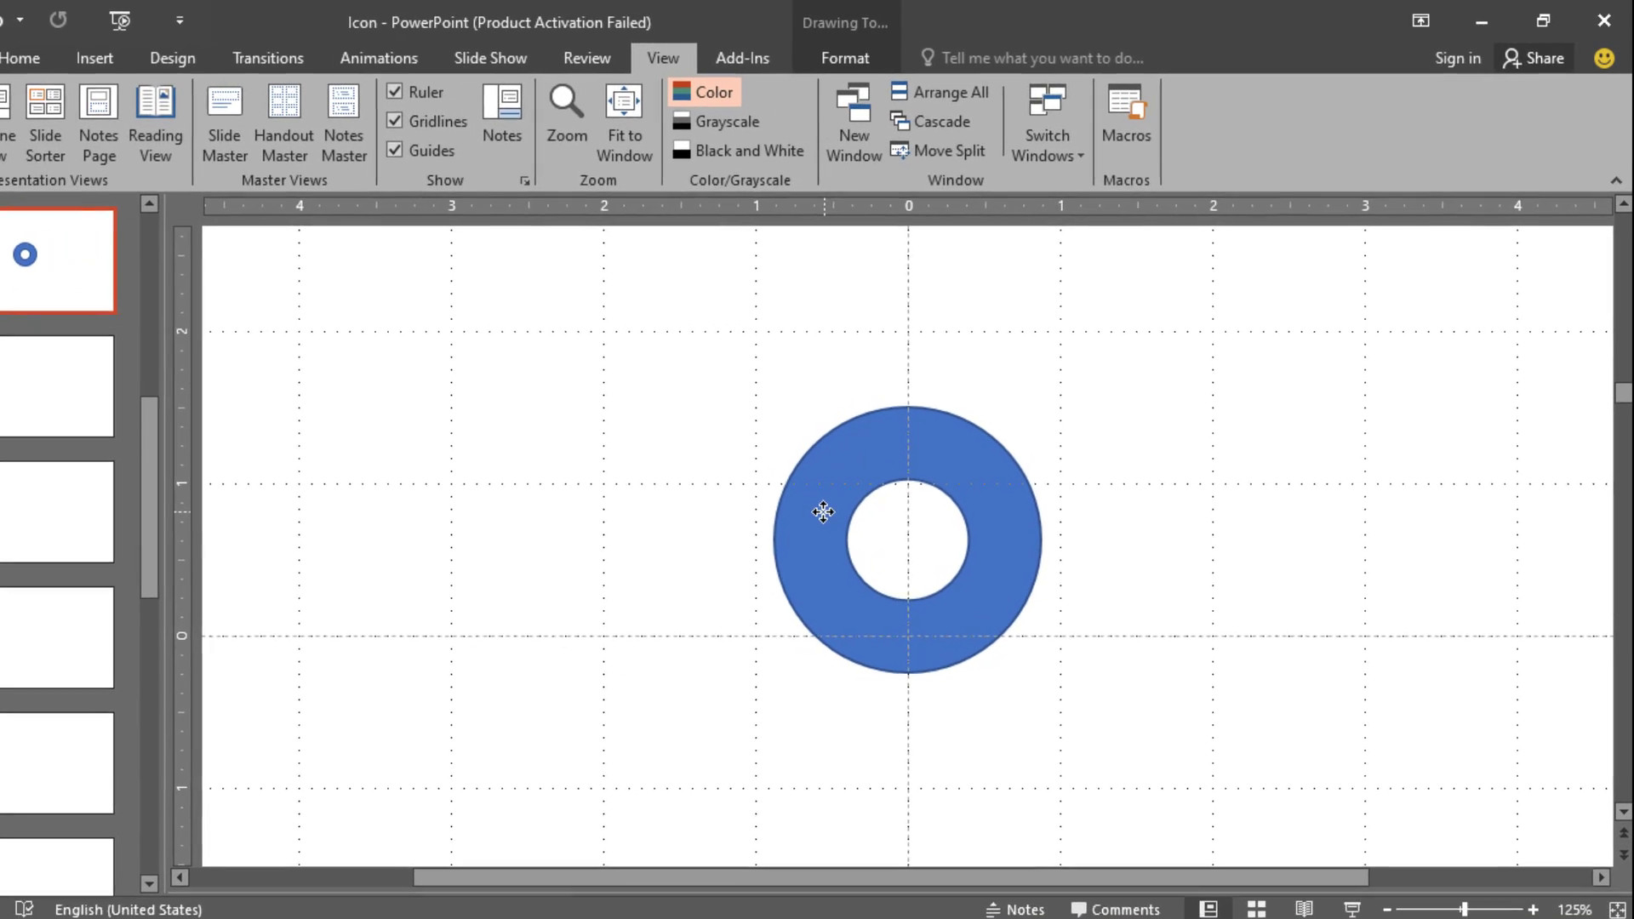
left_click(823, 512)
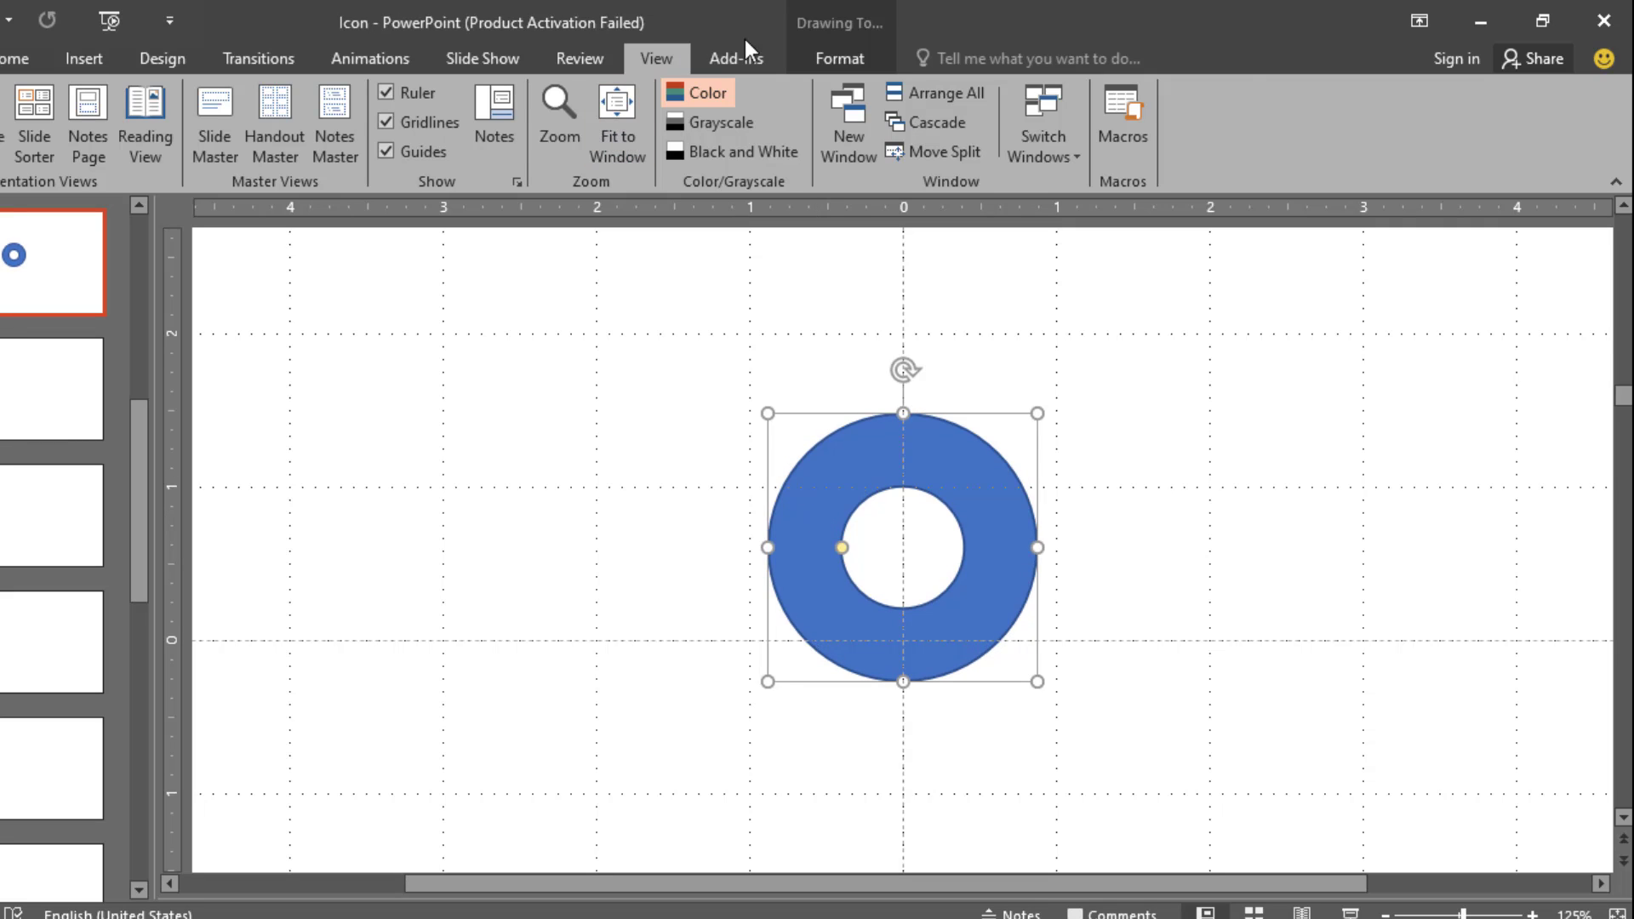
left_click(839, 58)
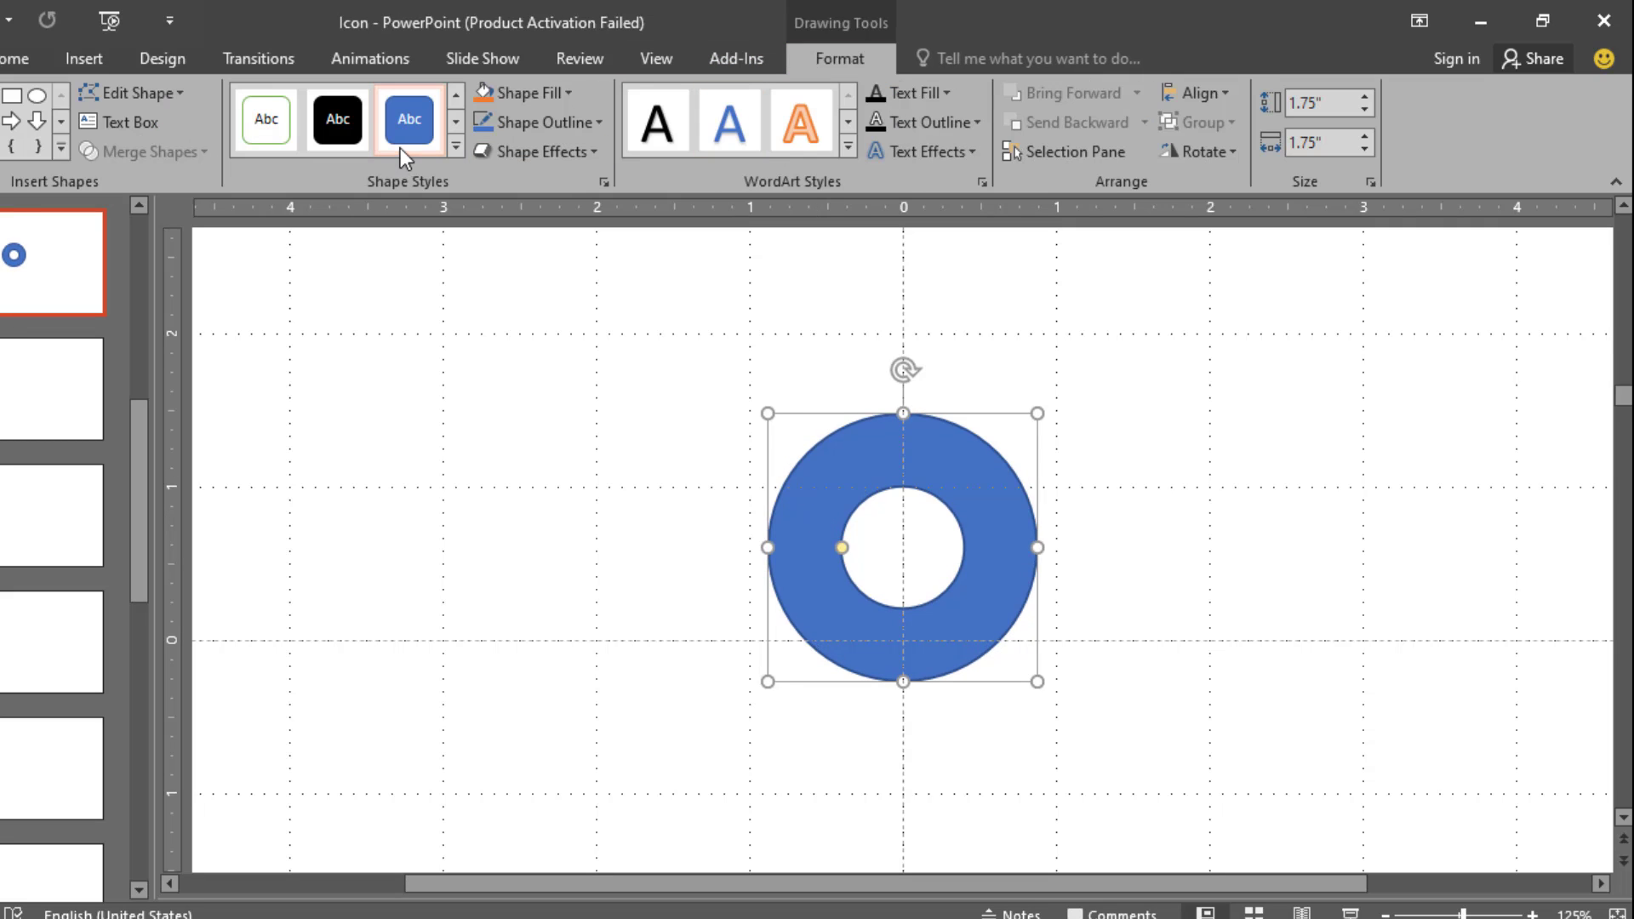
left_click(596, 125)
left_click(574, 399)
left_click(575, 412)
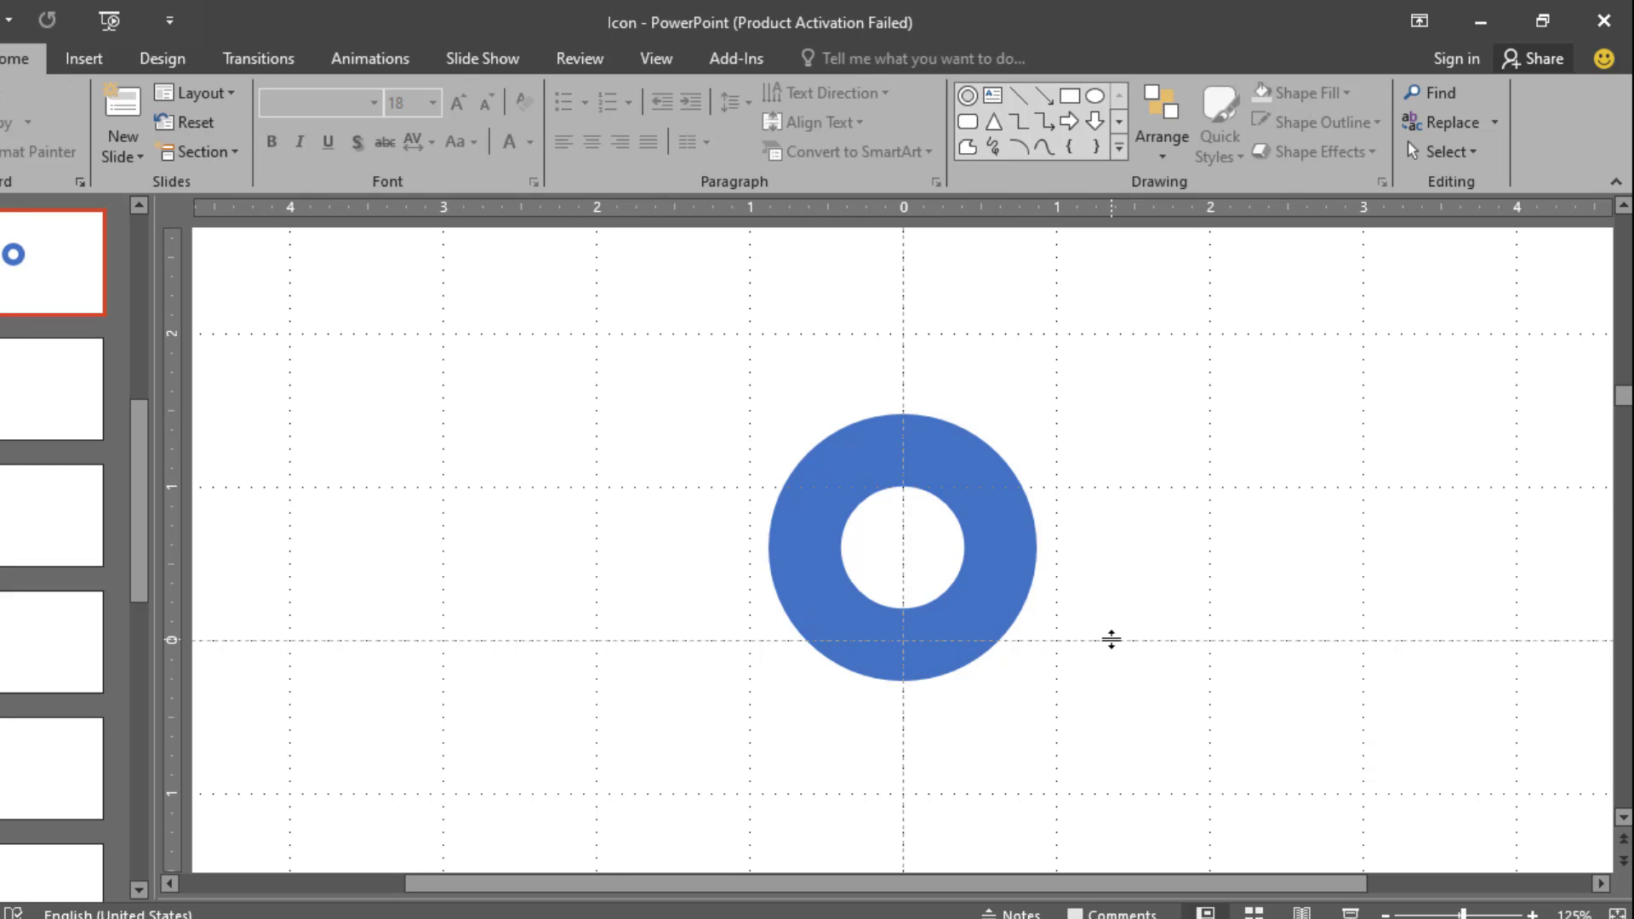
Step: Centre the blue donut on the crossing of the slide's guides and place a copy directly above it
scroll(1095, 628, "down", 6)
scroll(1005, 575, "up", 4)
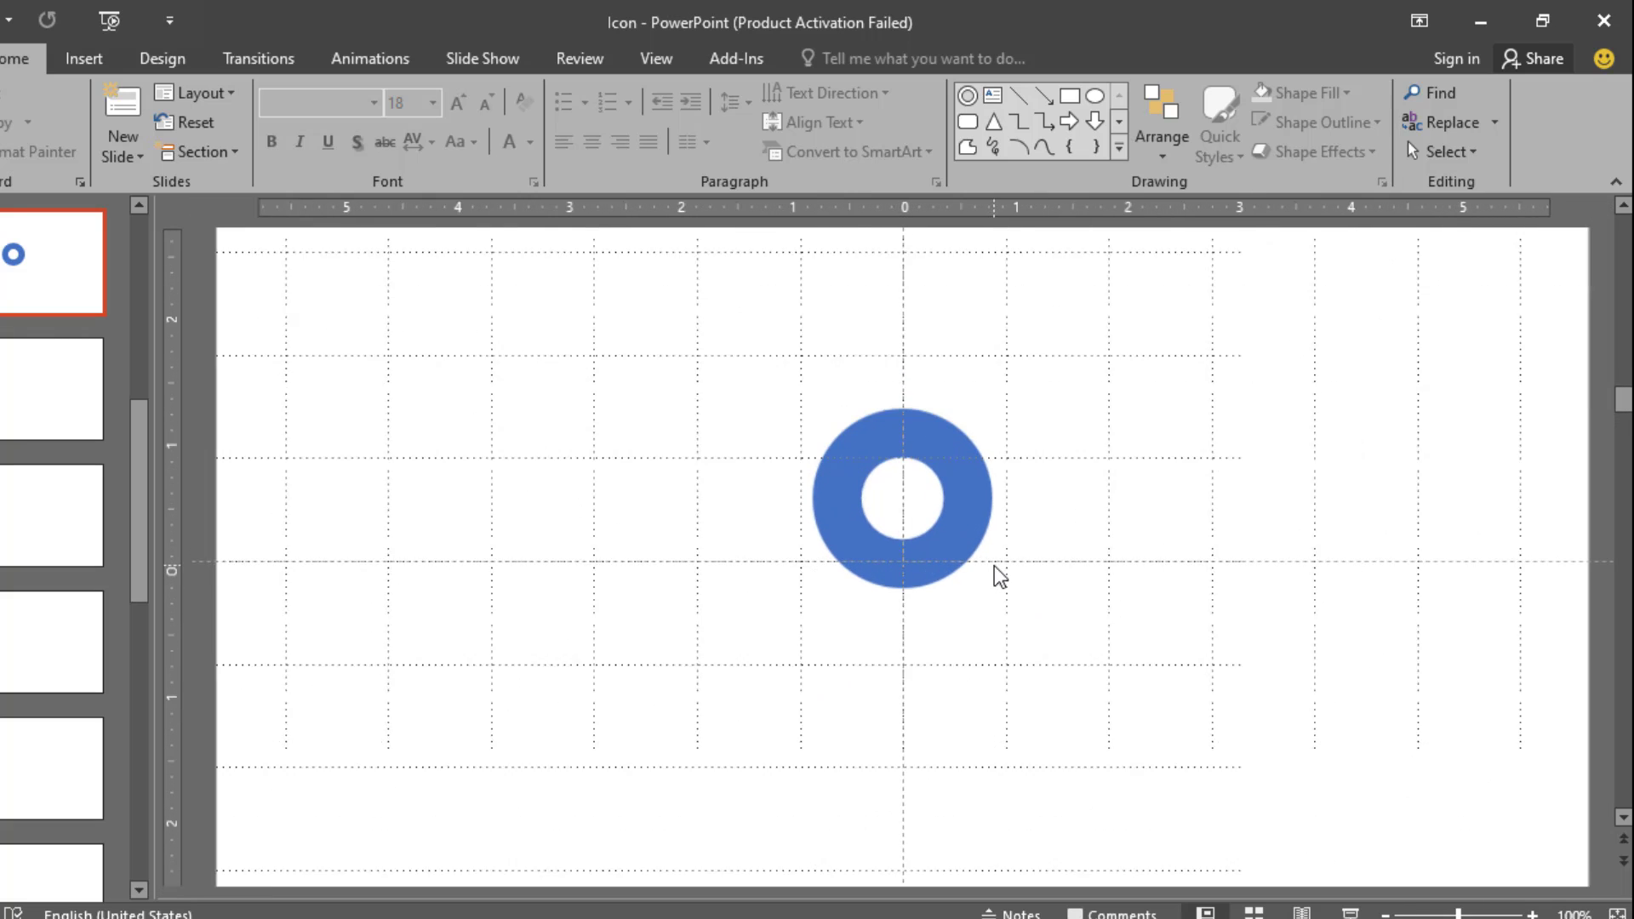
left_click(958, 529)
left_click_drag(958, 530, 972, 609)
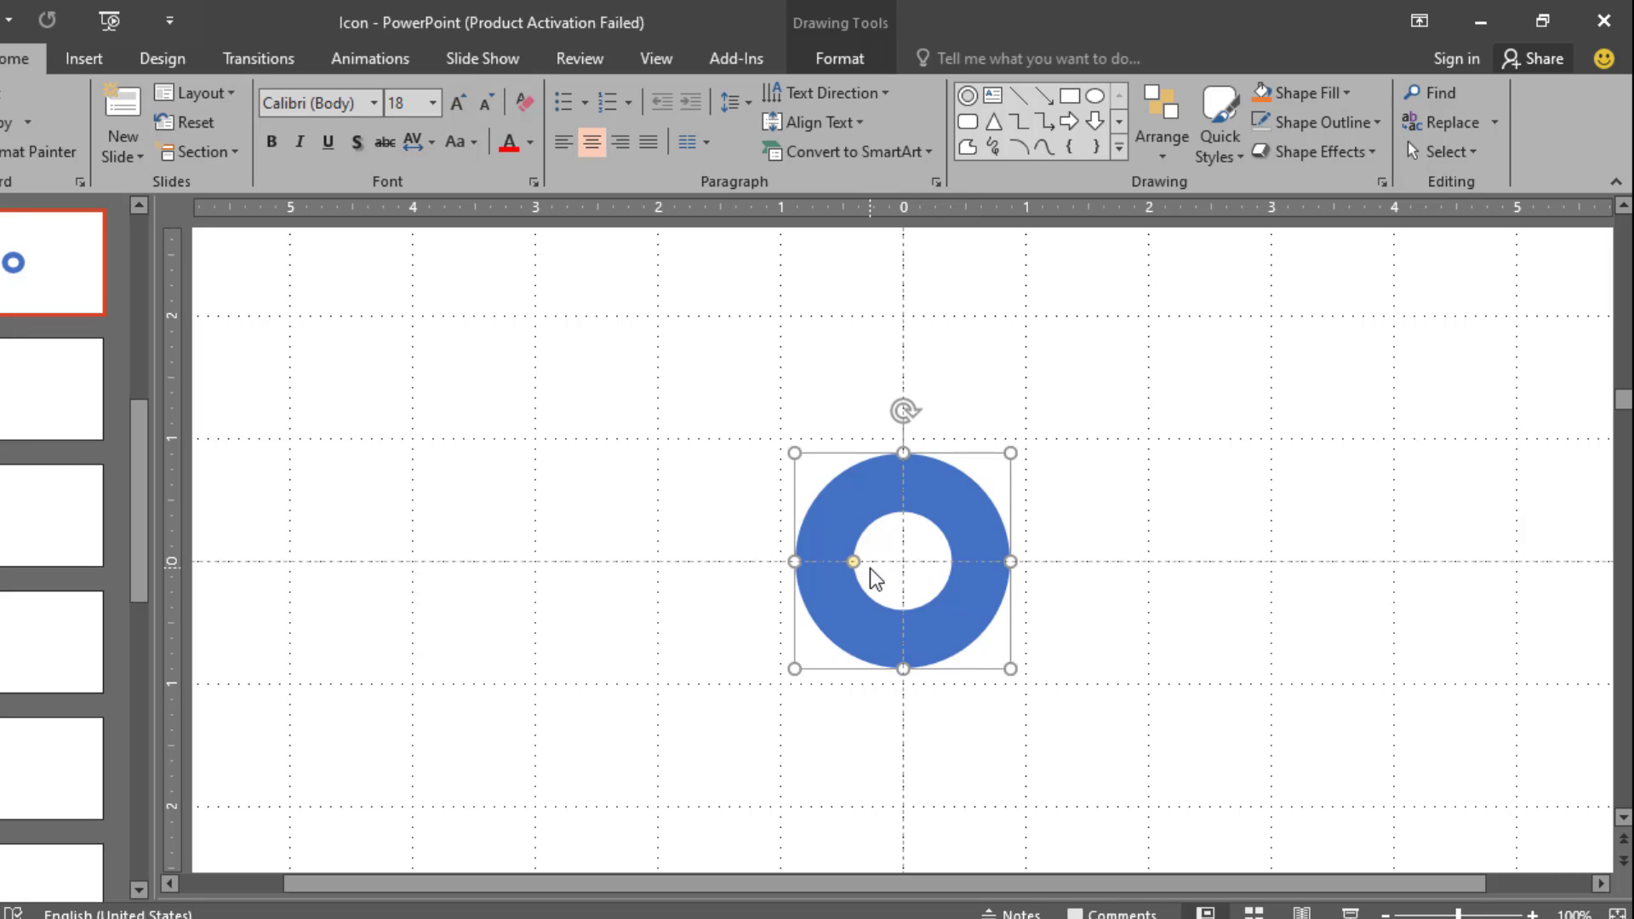
left_click_drag(870, 568, 879, 408)
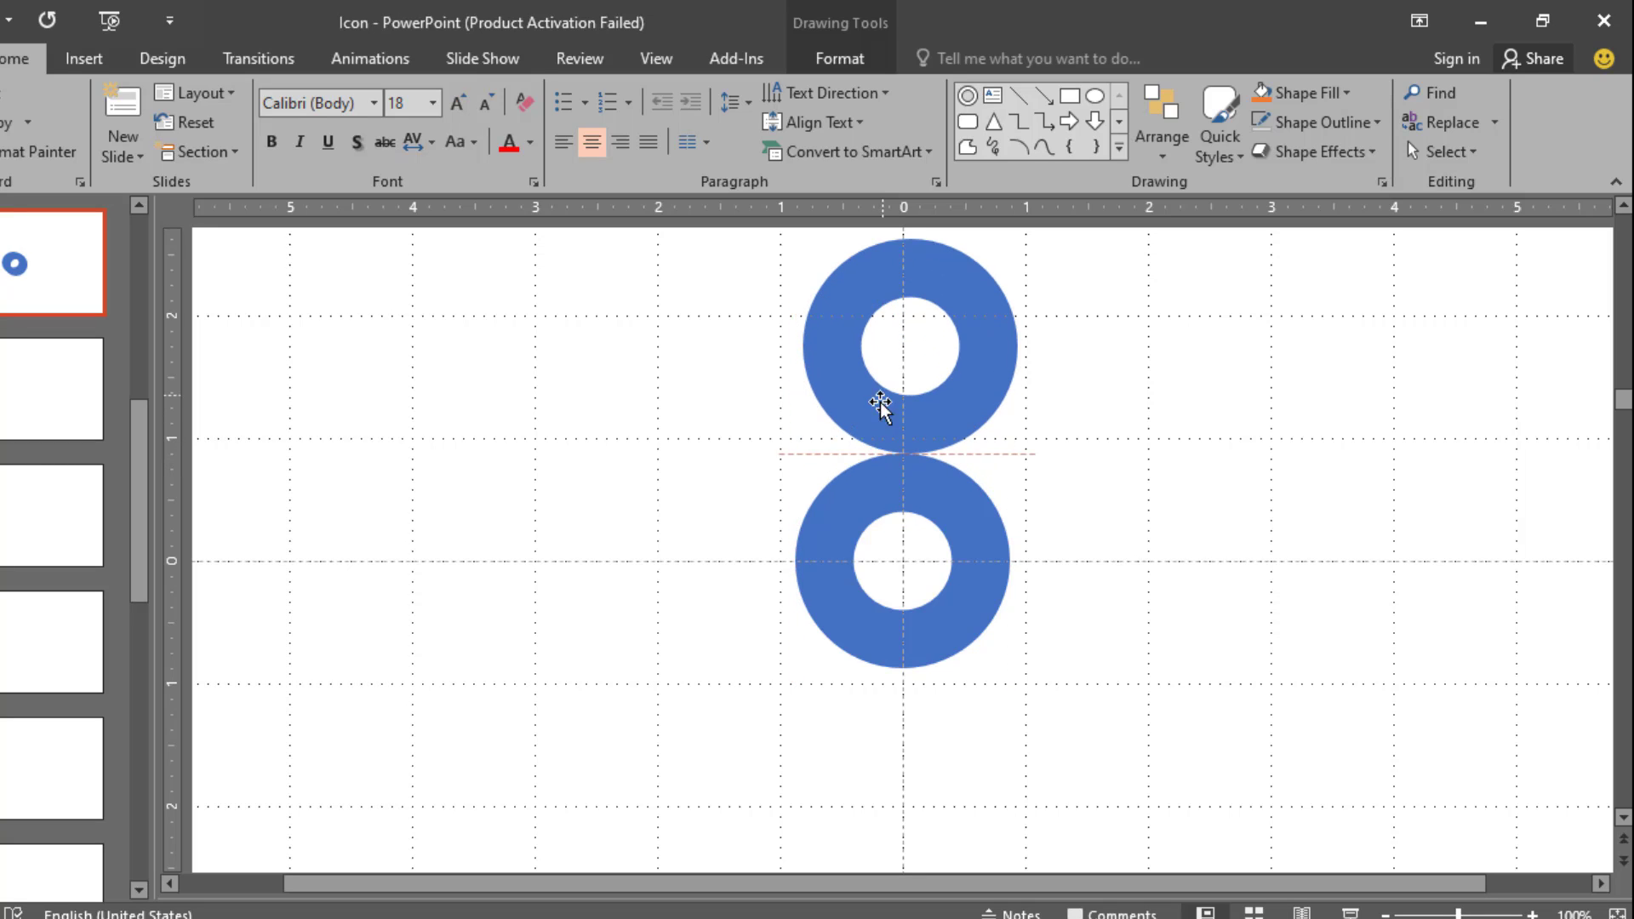
Step: Give the lower donut a red outline and no fill
left_click(850, 548)
left_click(824, 60)
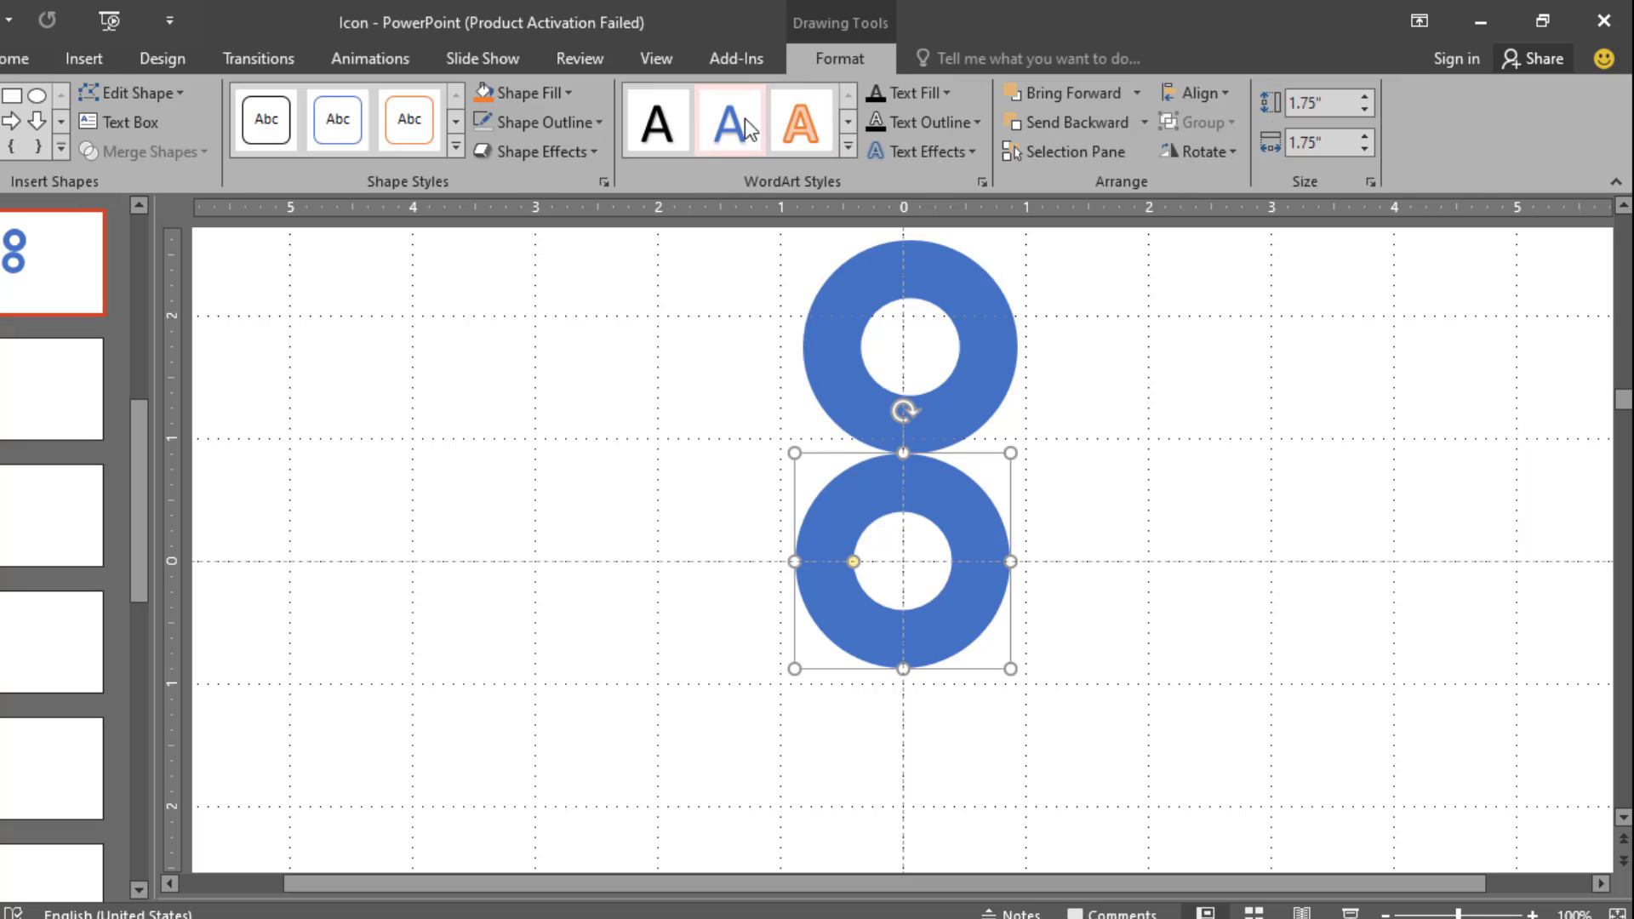
left_click(594, 121)
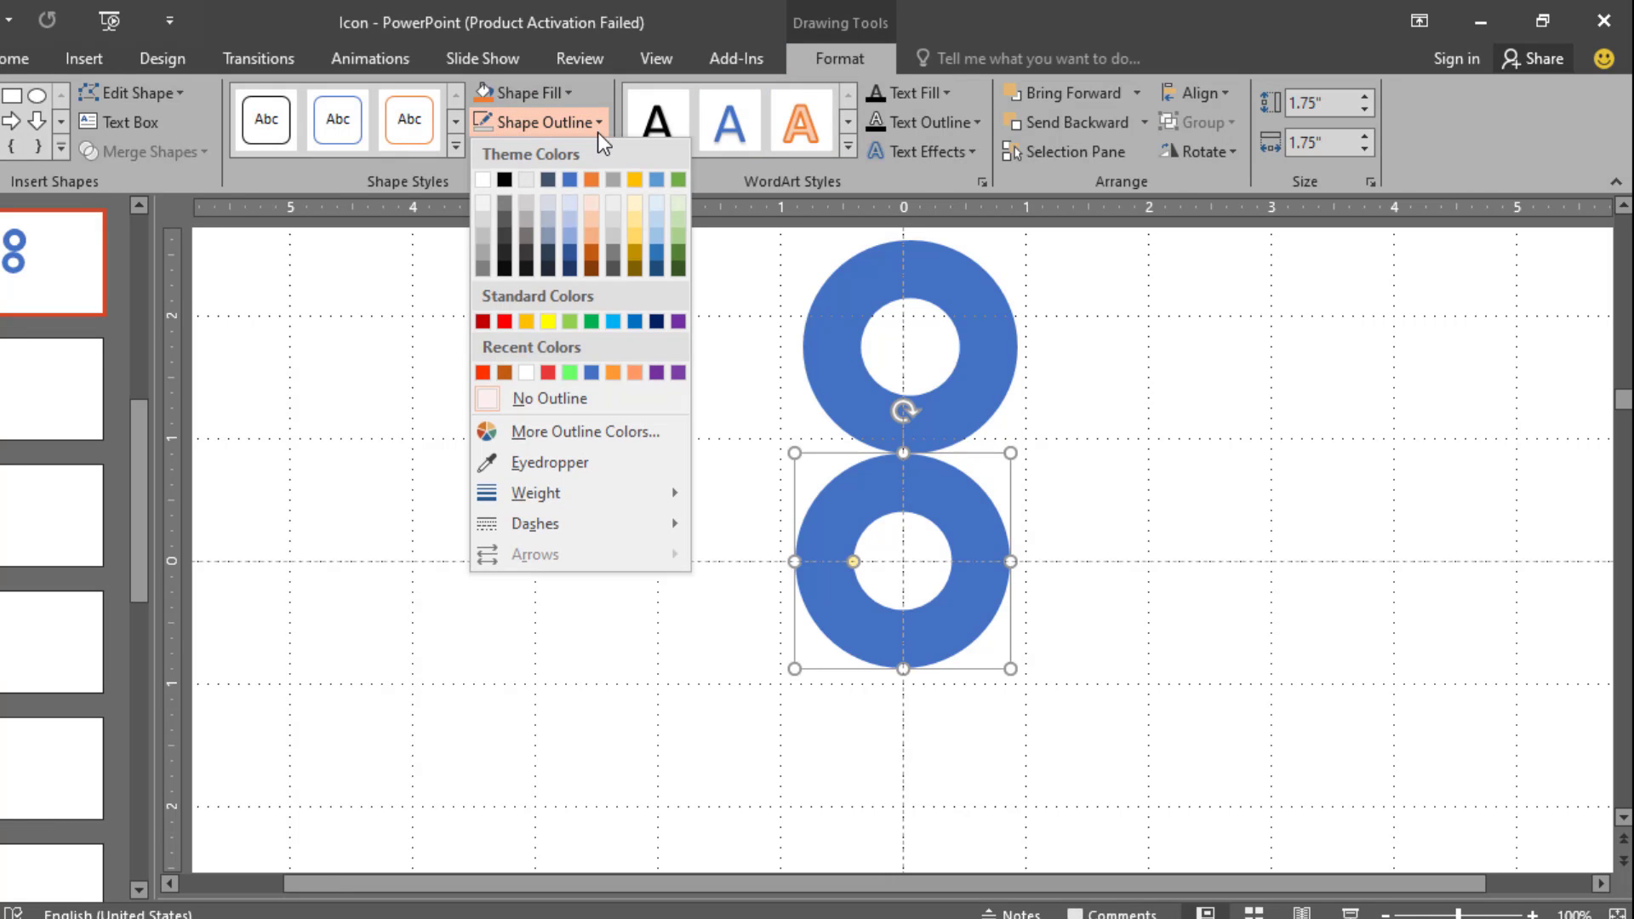
left_click(547, 373)
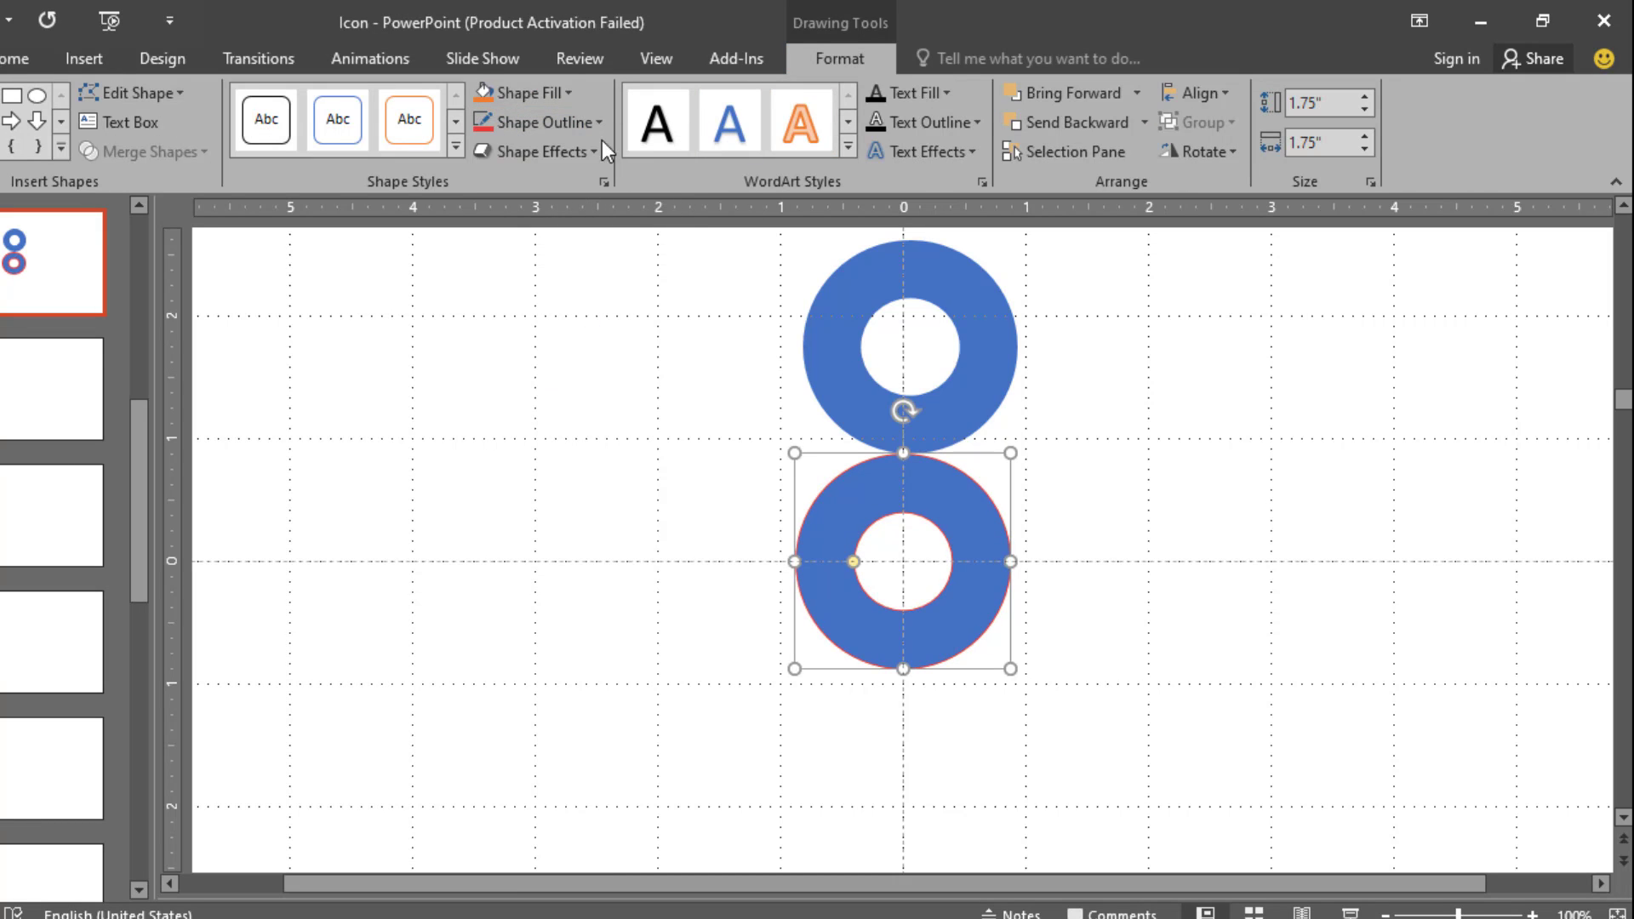
left_click(558, 91)
left_click(535, 373)
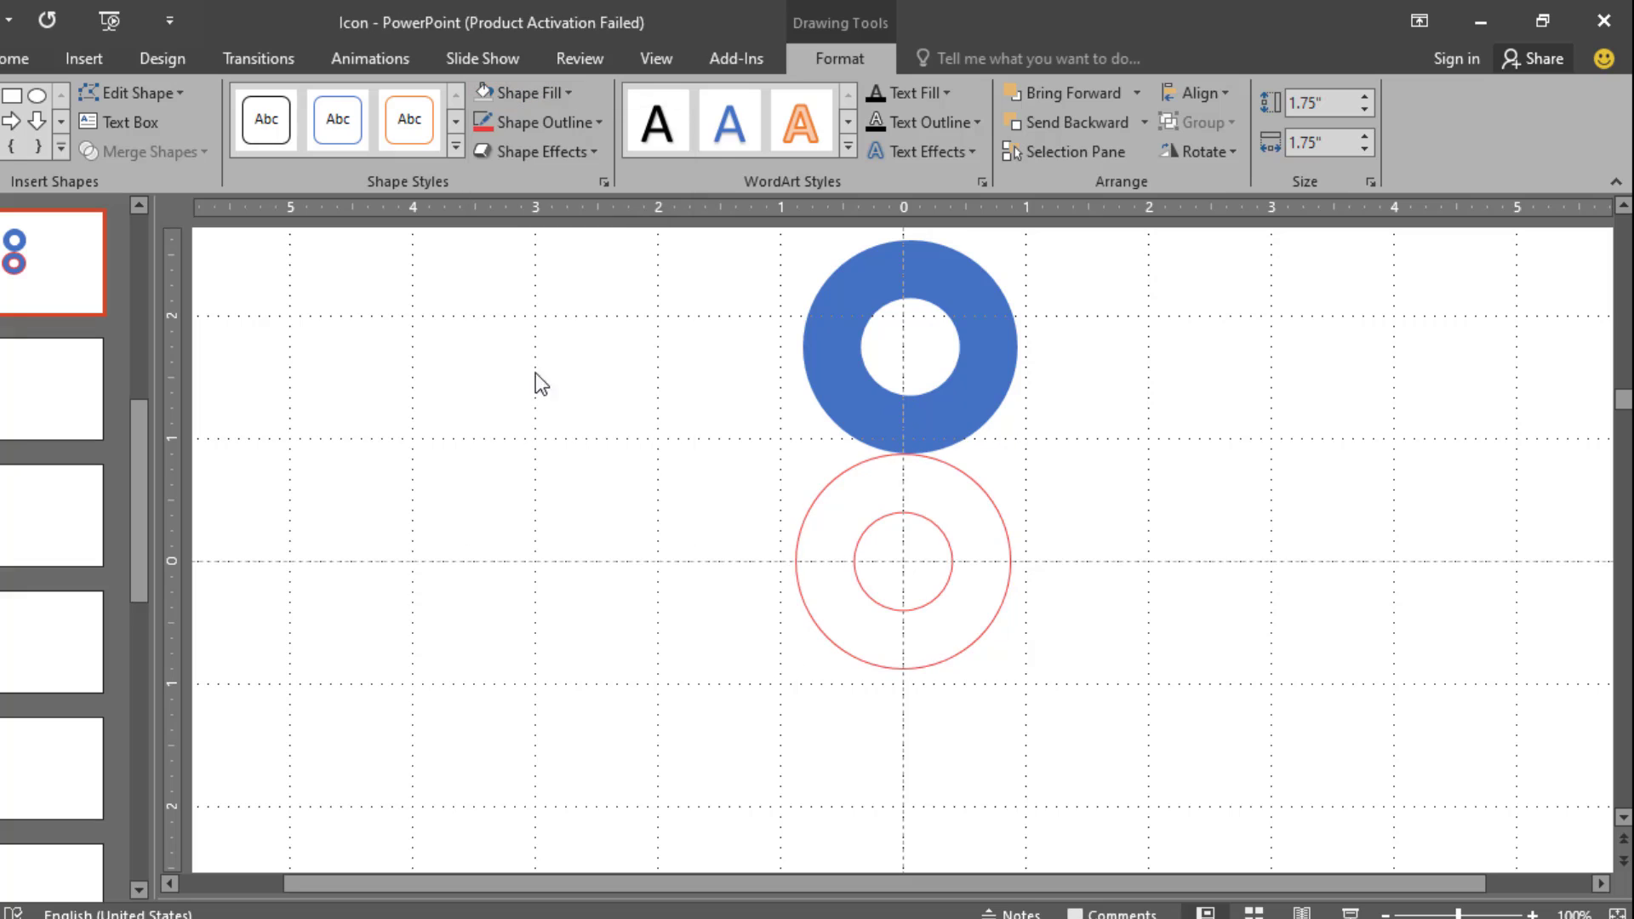
Step: Give the upper donut a black outline and no fill
left_click(831, 420)
left_click(598, 122)
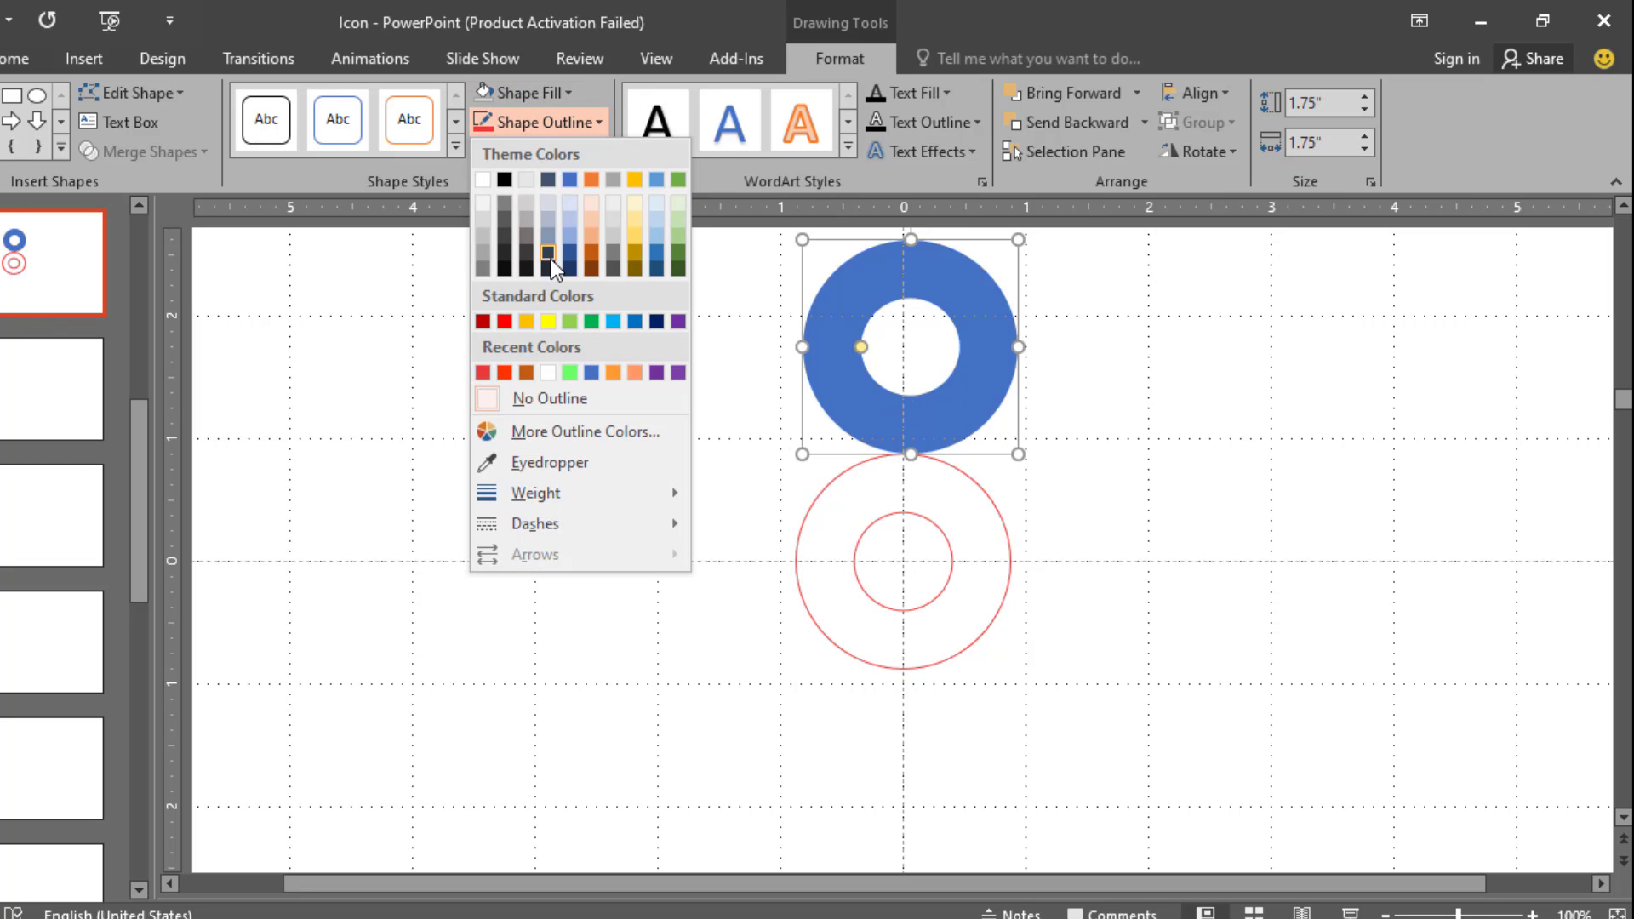
left_click(512, 184)
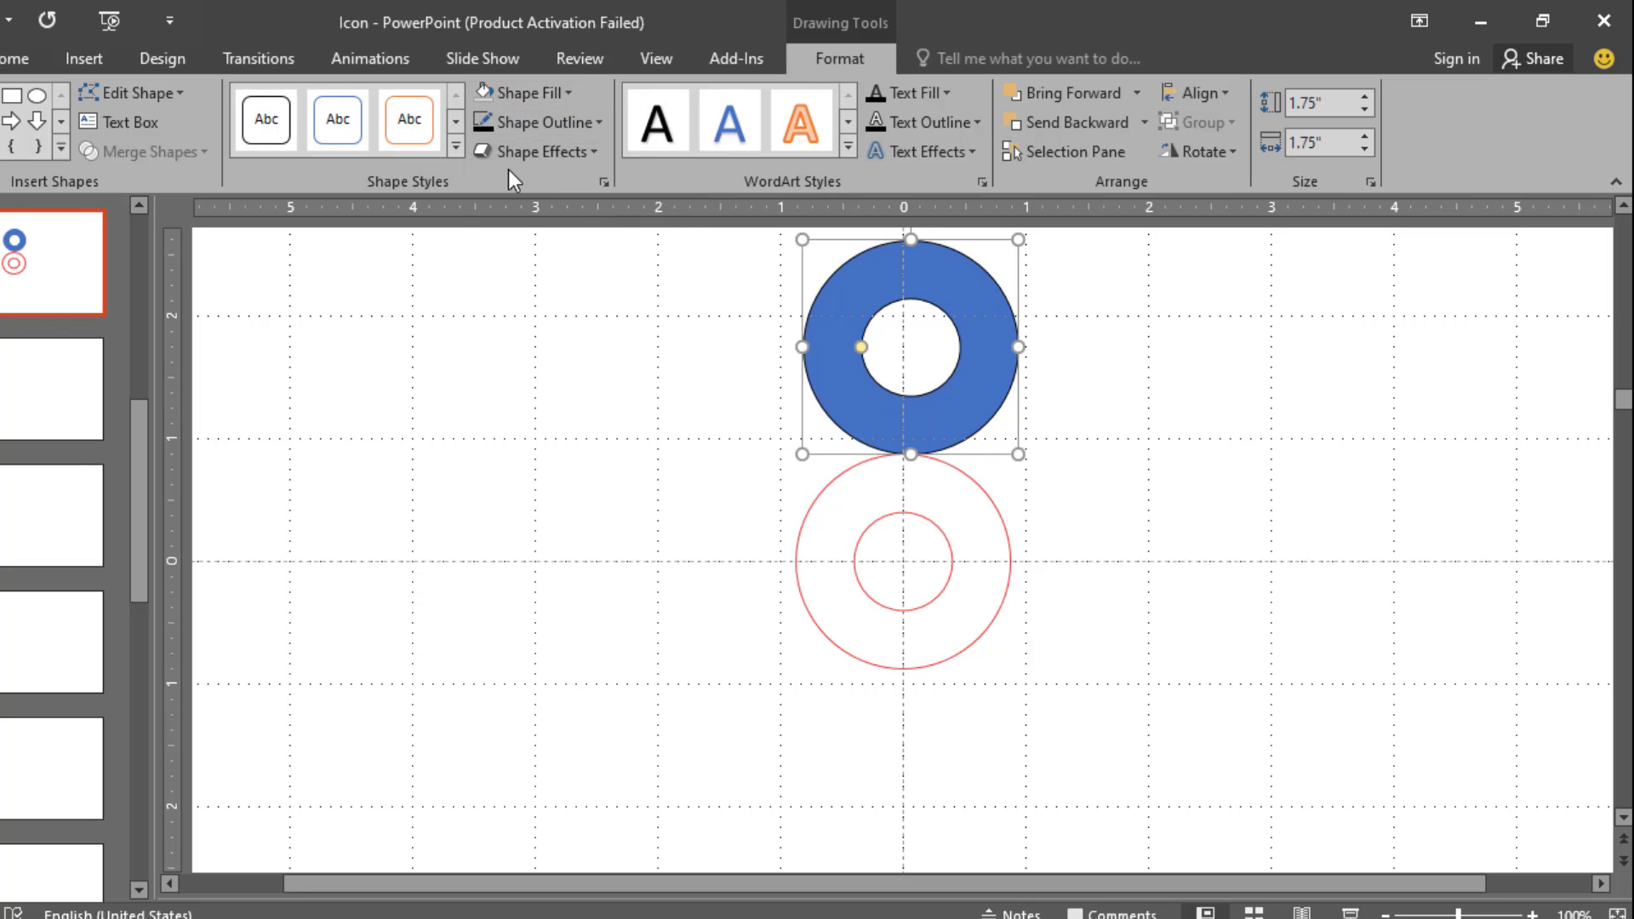
left_click(569, 97)
left_click(550, 370)
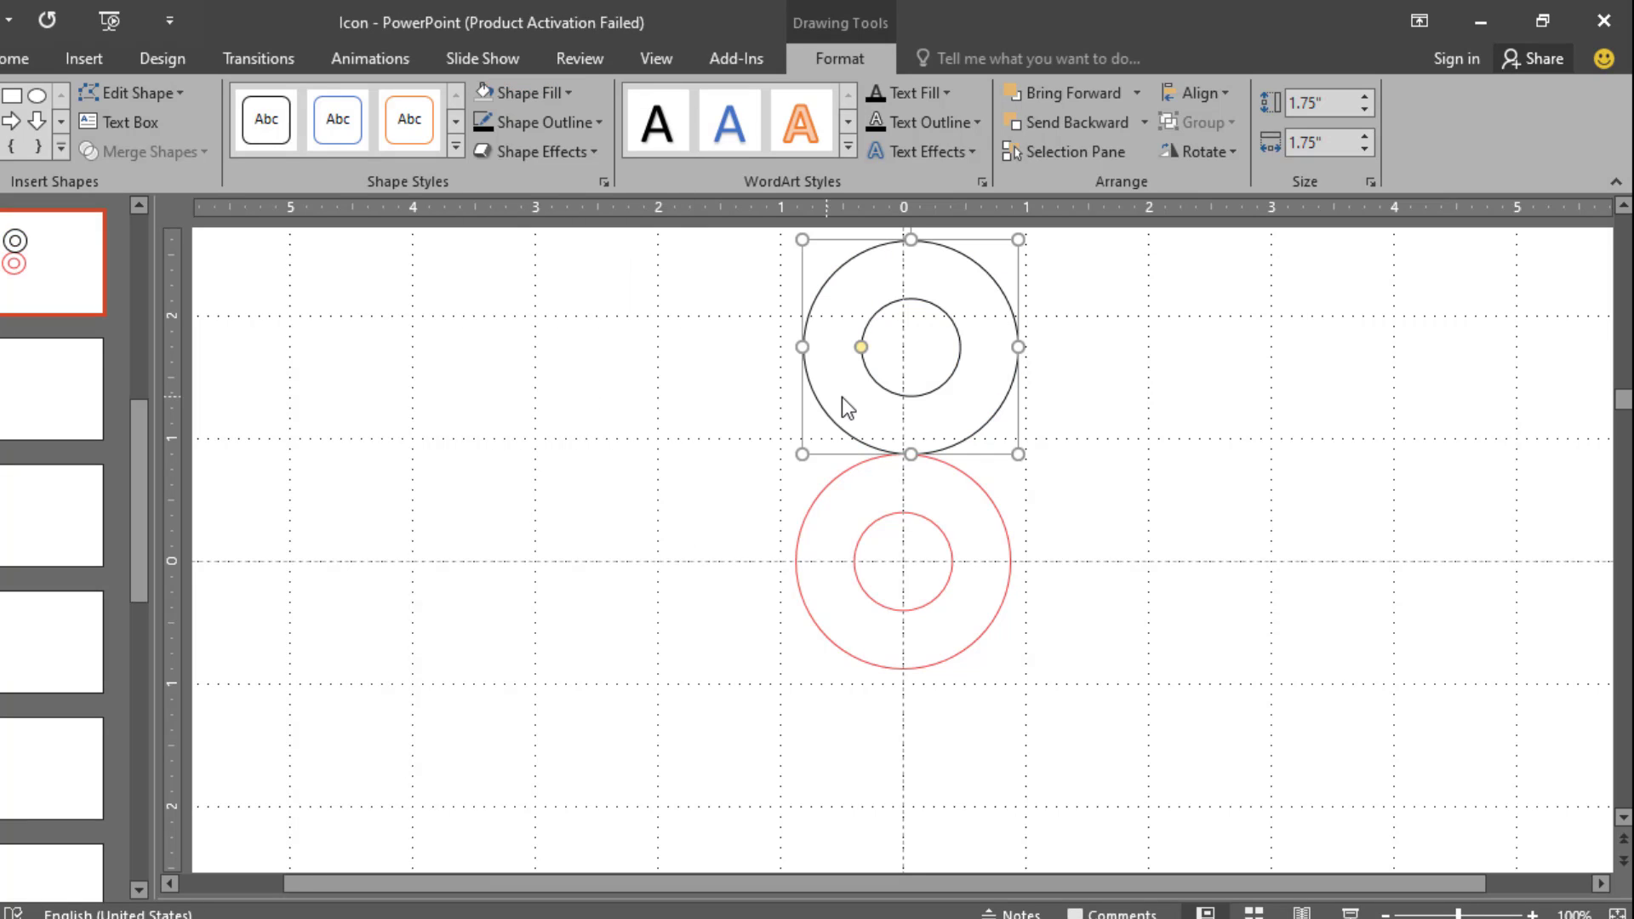
Step: Move the black donut down along the vertical guide until its ring overlaps the upper ring of the red donut
left_click_drag(829, 408, 815, 463)
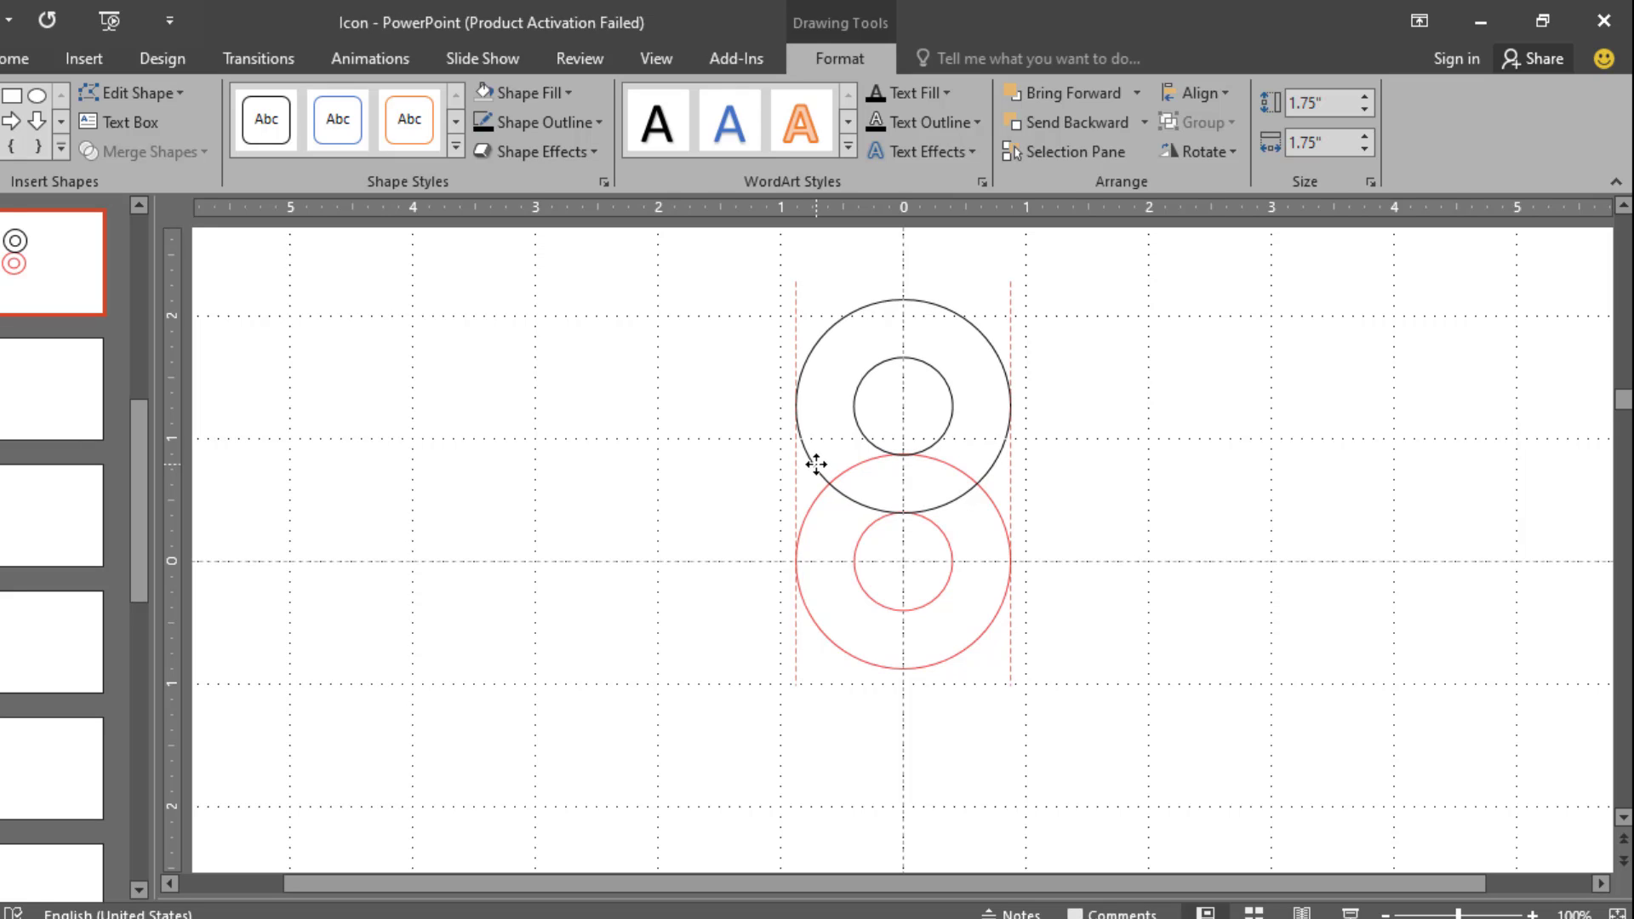
left_click_drag(815, 463, 815, 462)
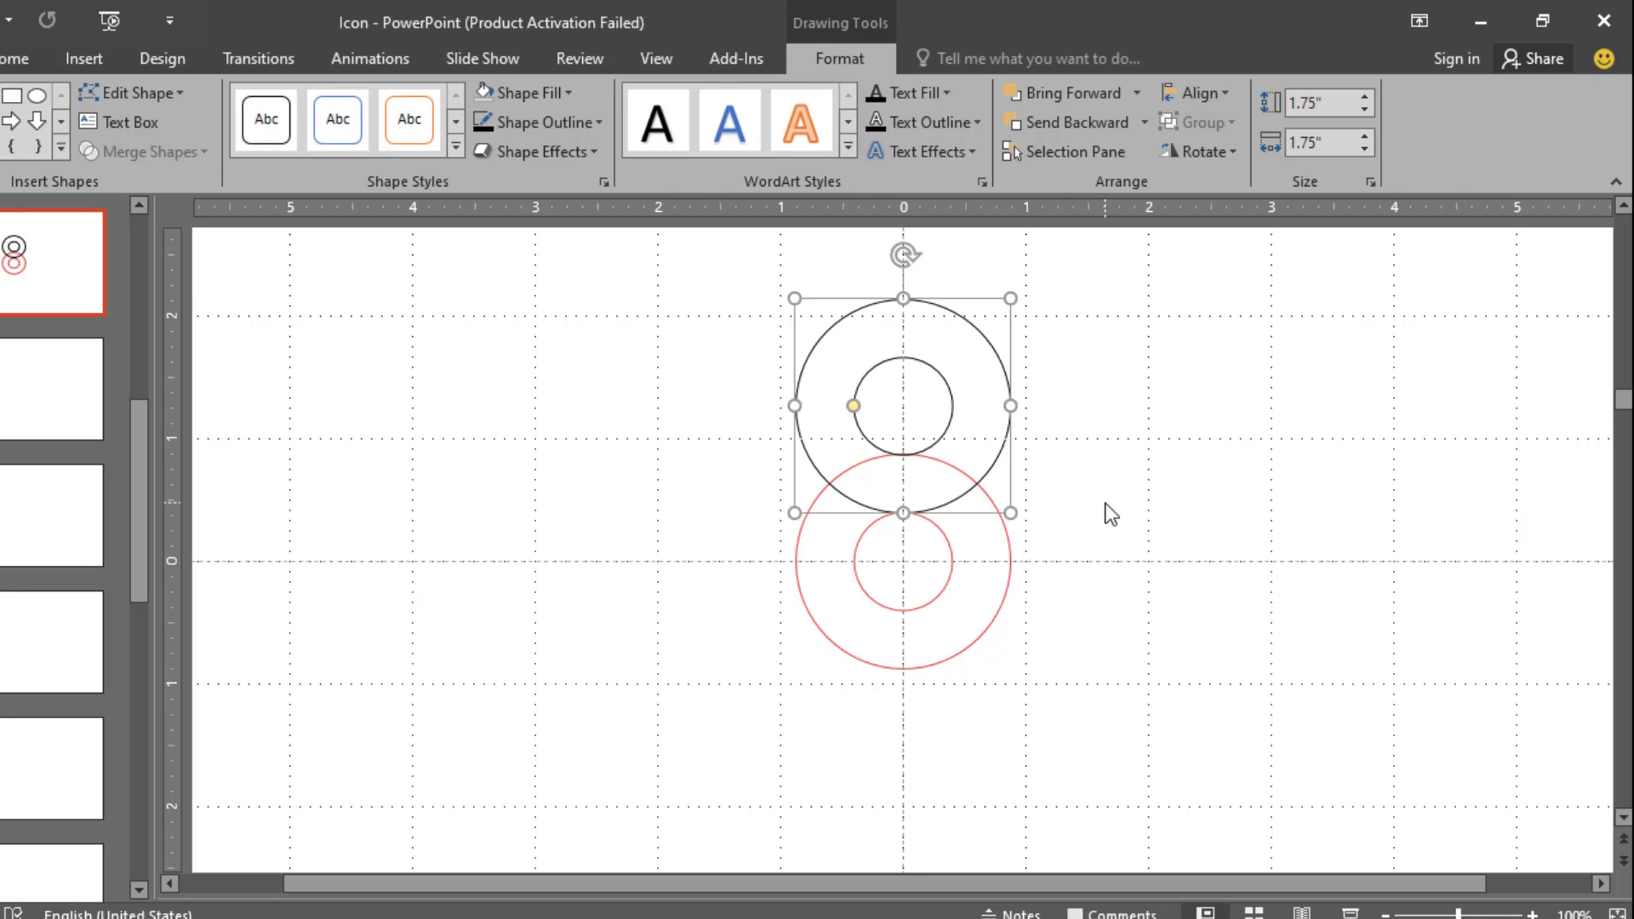
key("ctrl+Down")
key("ctrl+Up")
Step: Duplicate the black donut and place the copy below the red donut so that their rings overlap on the vertical guide
key("ctrl+d")
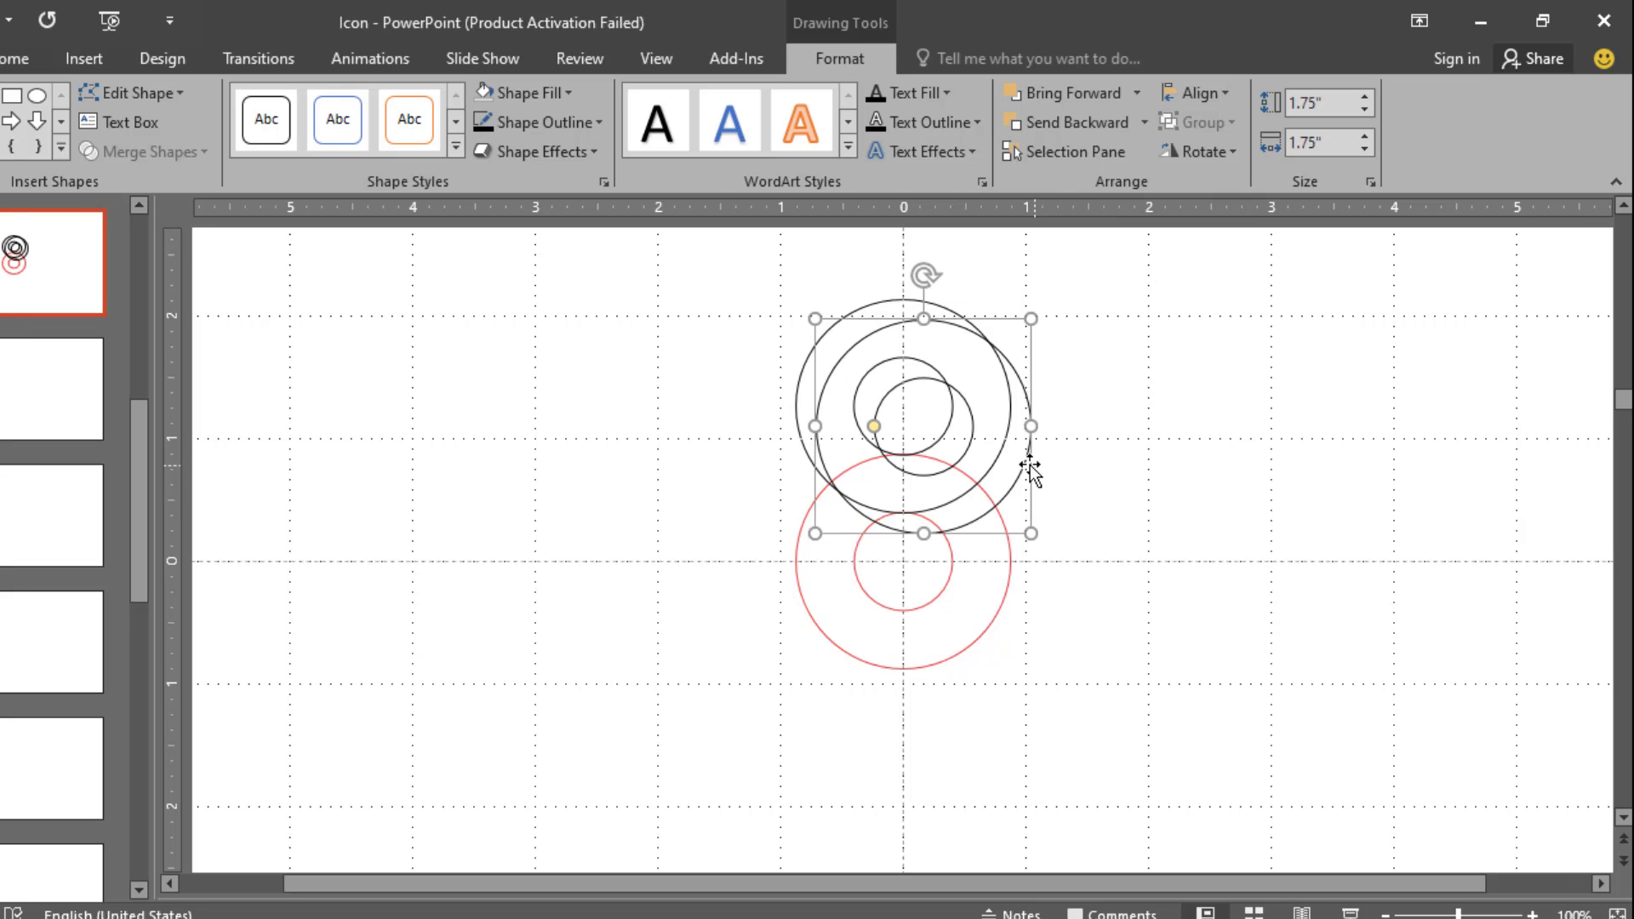
left_click_drag(1017, 461, 1011, 757)
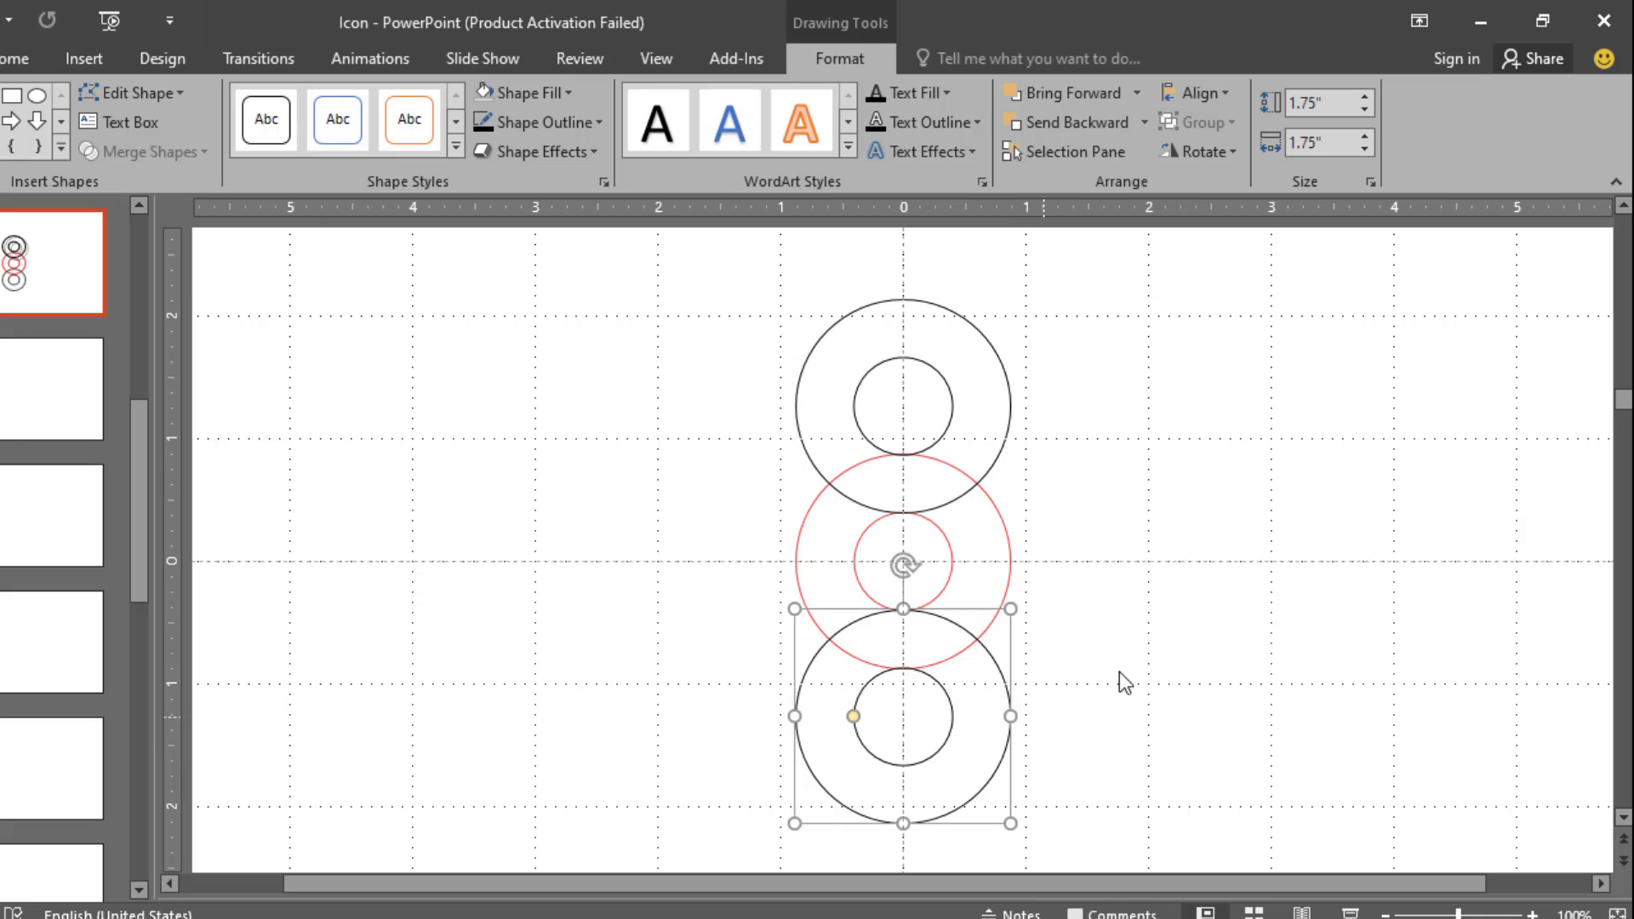
left_click(1120, 678)
Step: Draw a rectangle about 2.99" wide and 0.76" high from the vertical guide leftward, level with the upper donut's top edge
scroll(1120, 679, "down", 3)
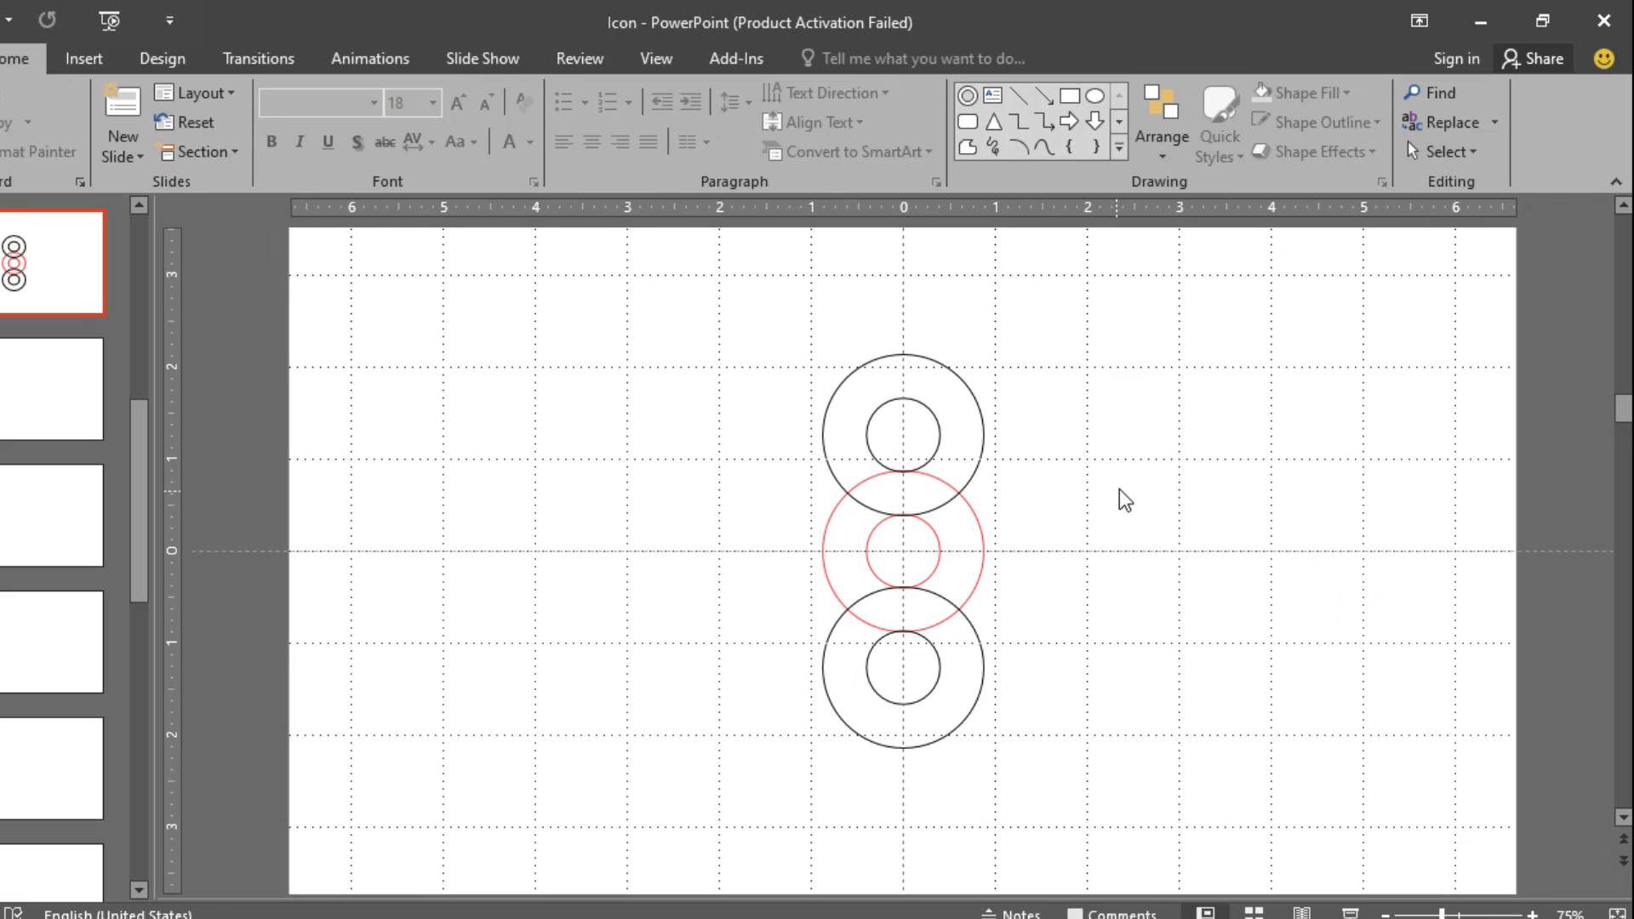
left_click(1068, 100)
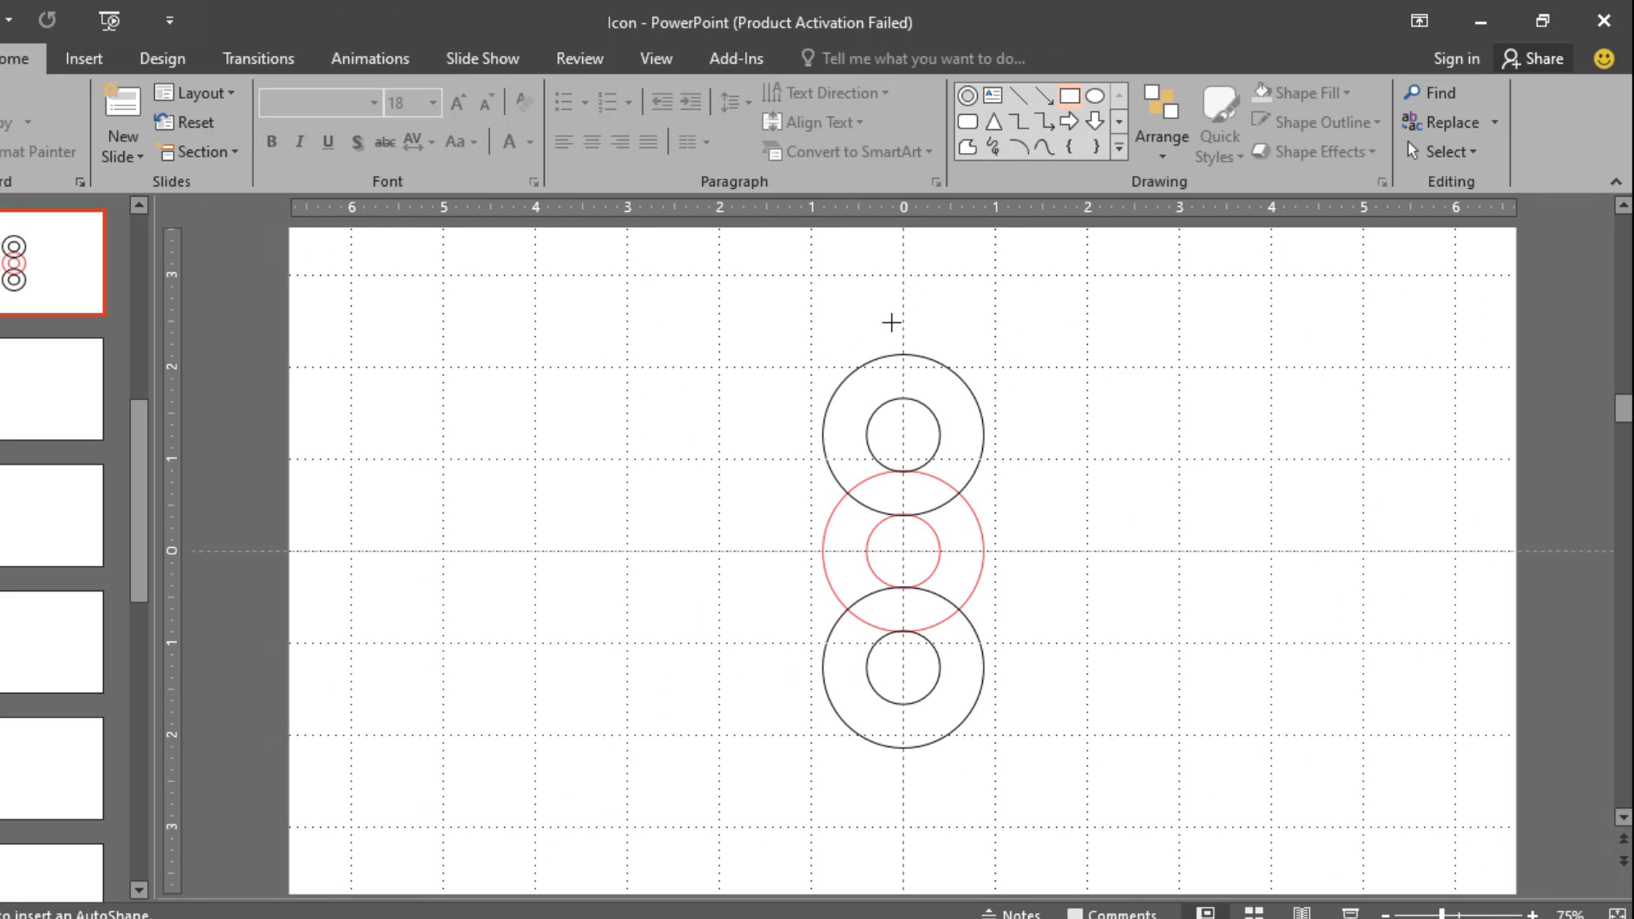
left_click_drag(666, 364, 913, 435)
scroll(902, 392, "up", 5)
left_click_drag(696, 554, 648, 552)
left_click_drag(988, 555, 955, 519)
Step: Give the rectangle a black outline and no fill, and reduce its height to the thickness of the upper donut's ring
left_click(819, 59)
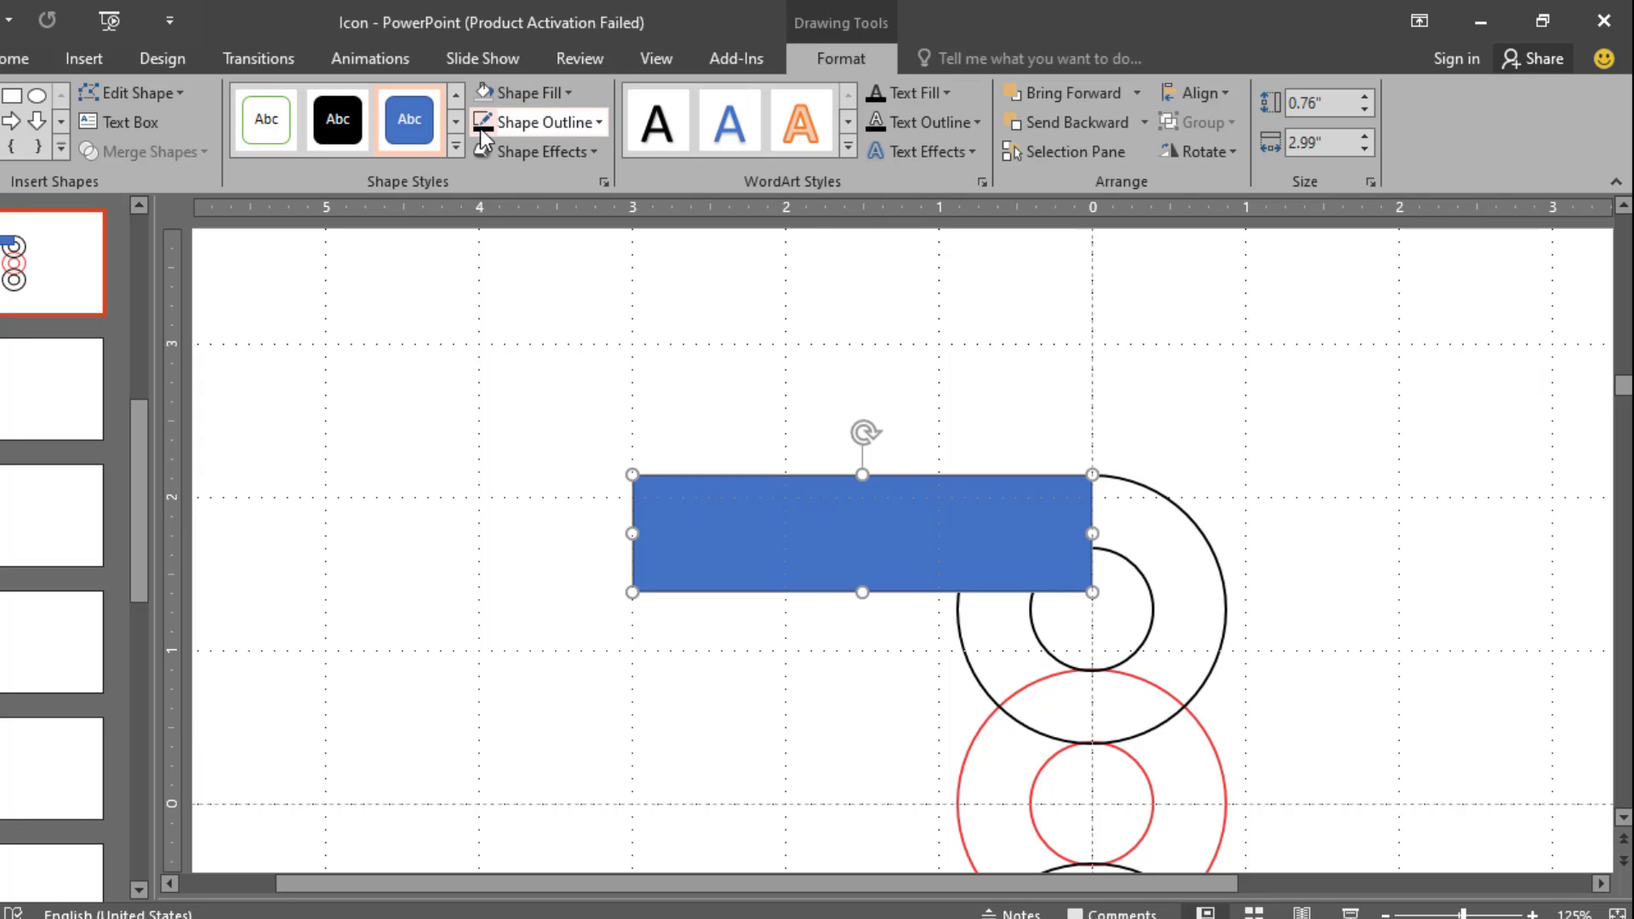
left_click(570, 94)
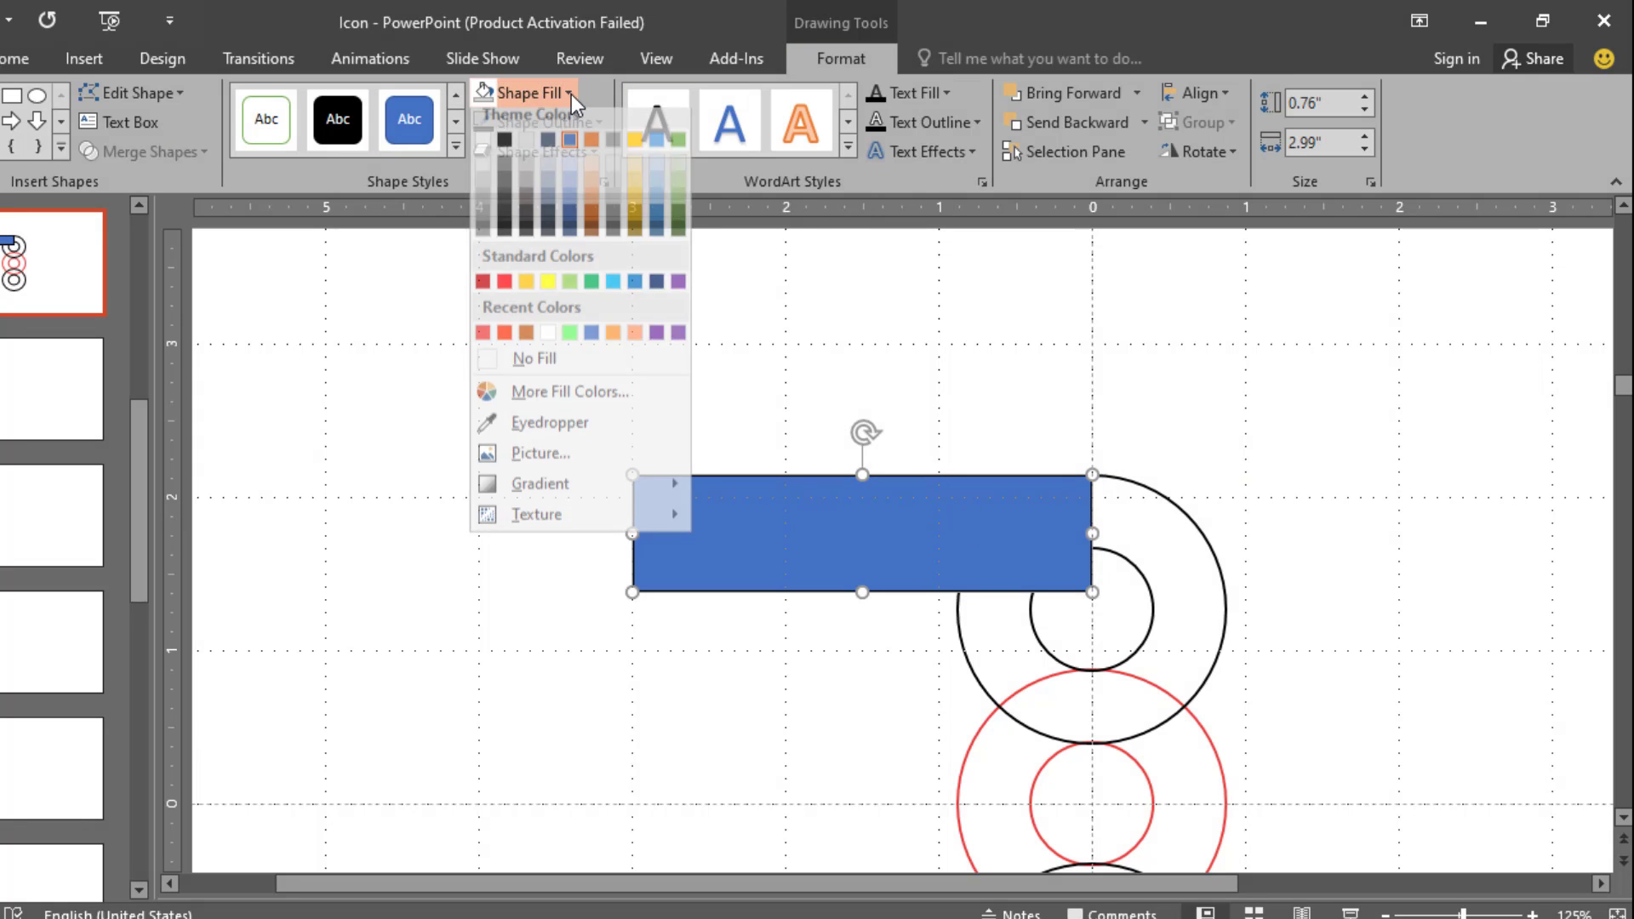
left_click(534, 370)
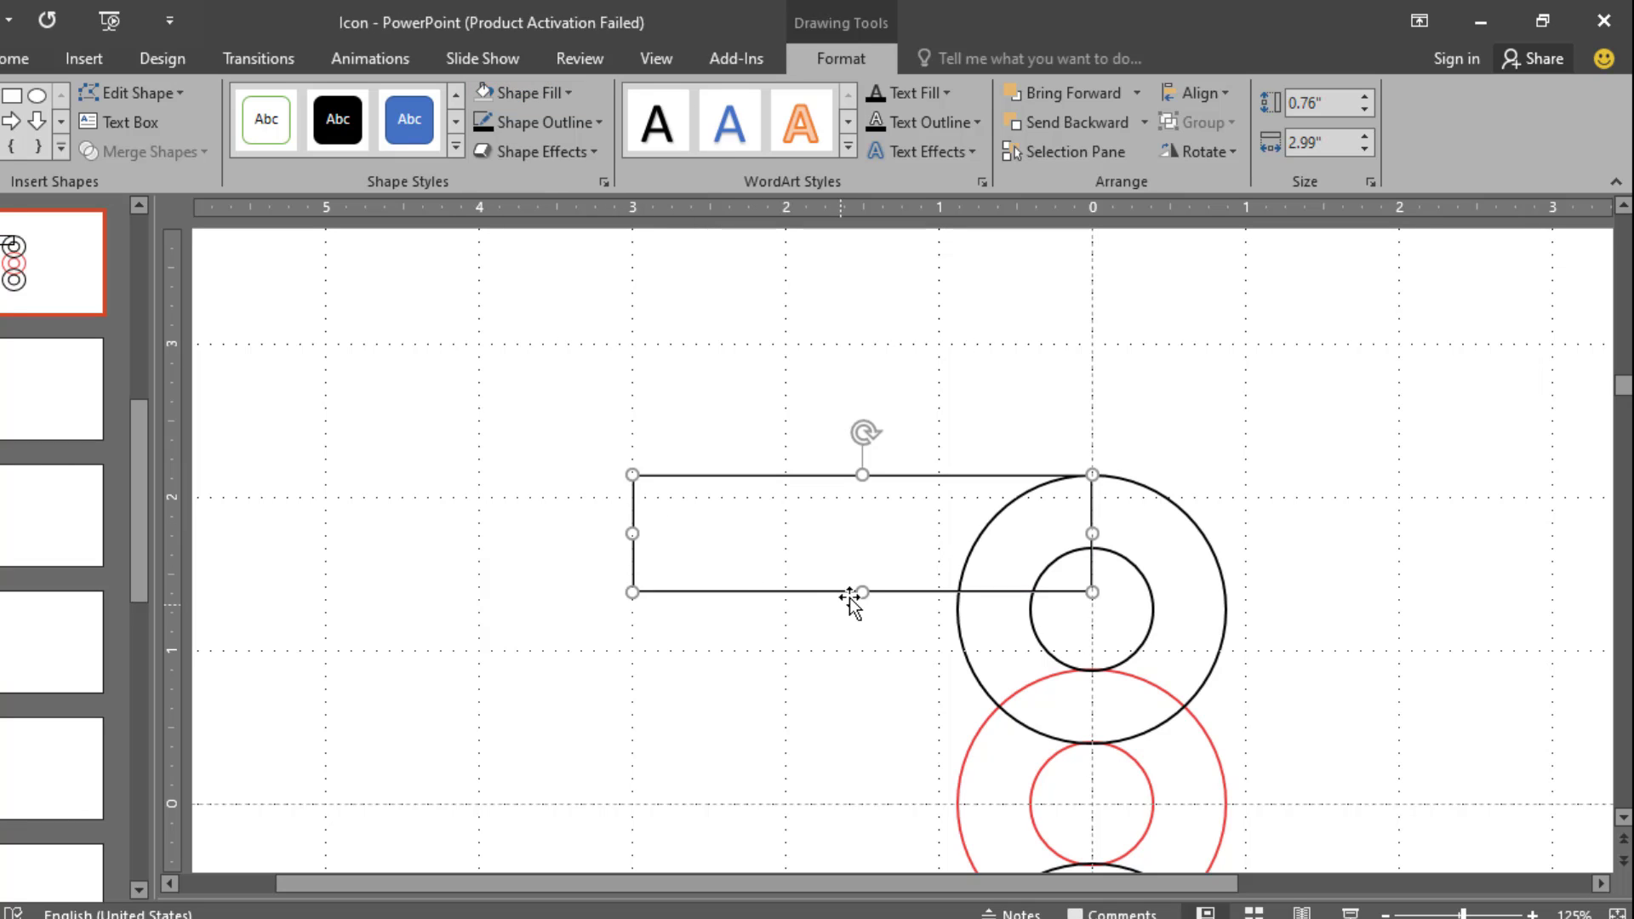
left_click_drag(857, 596, 854, 550)
left_click(821, 610)
Step: Duplicate the rectangle and align the copy with the band where the upper black and red rings overlap, ending at the vertical guide
scroll(816, 596, "down", 5)
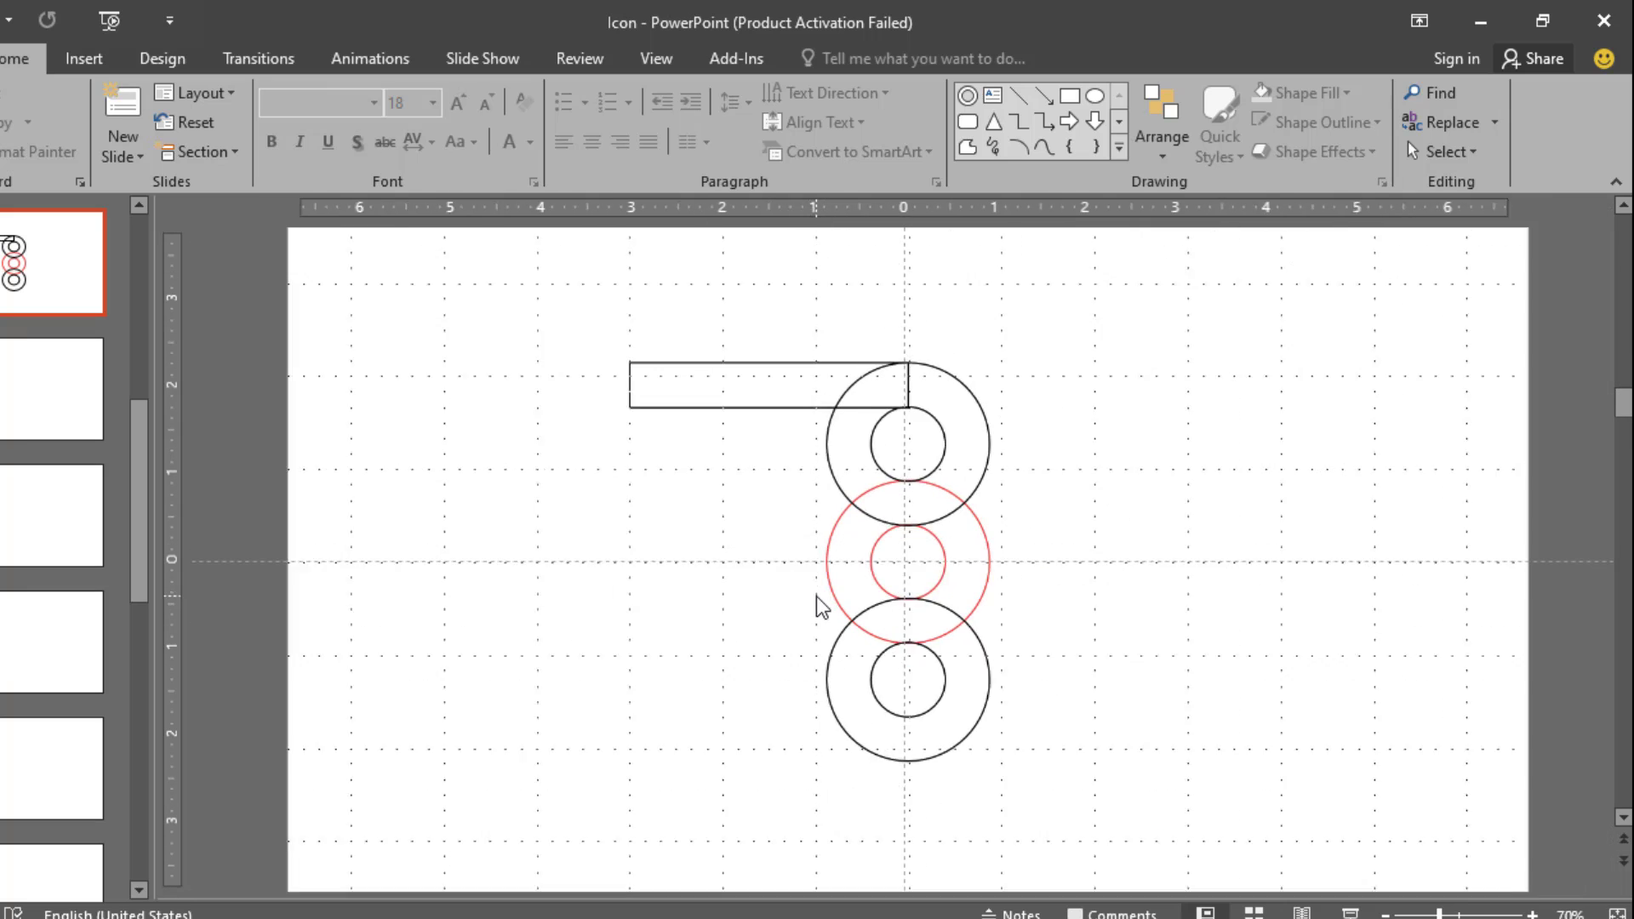
left_click(771, 419)
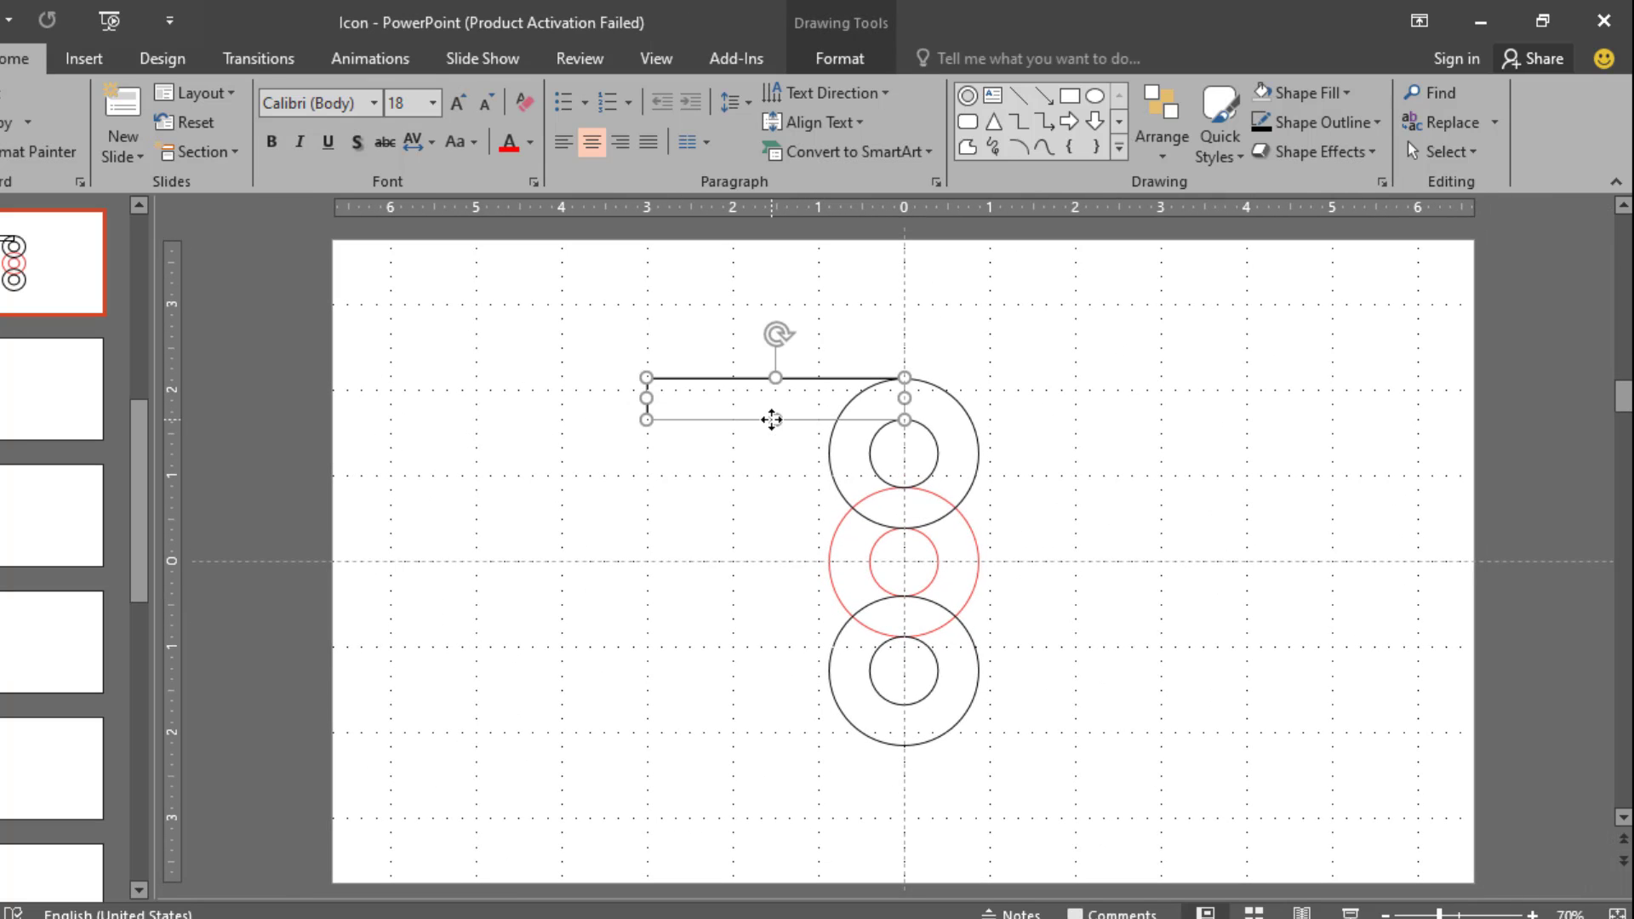
key("ctrl+d")
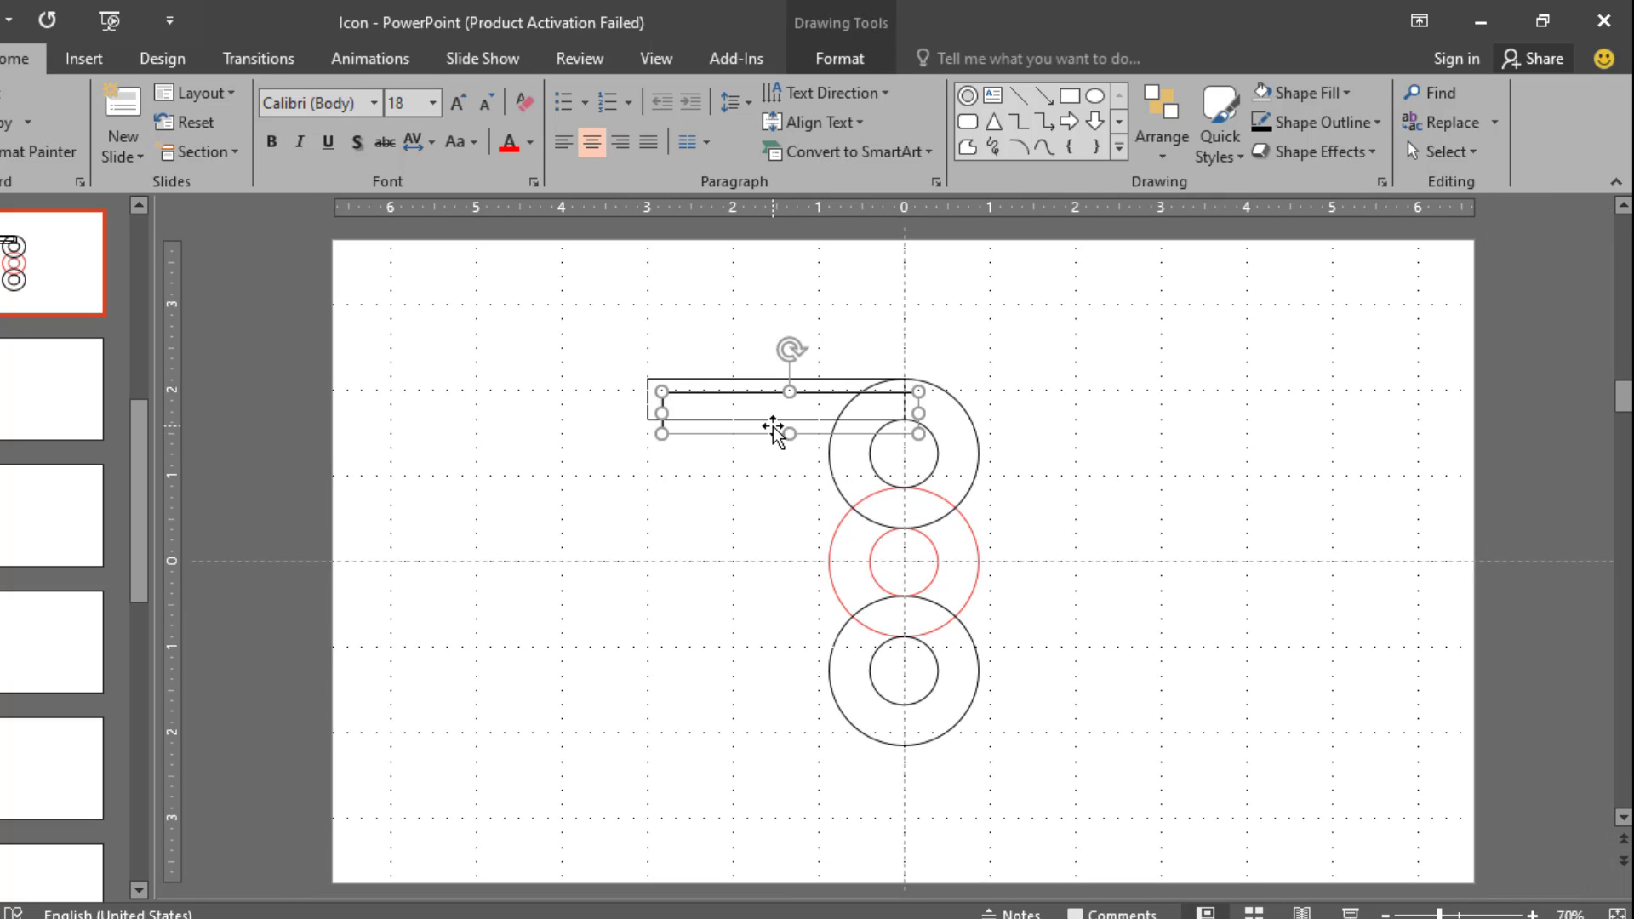
left_click_drag(773, 430, 775, 488)
scroll(775, 489, "up", 3)
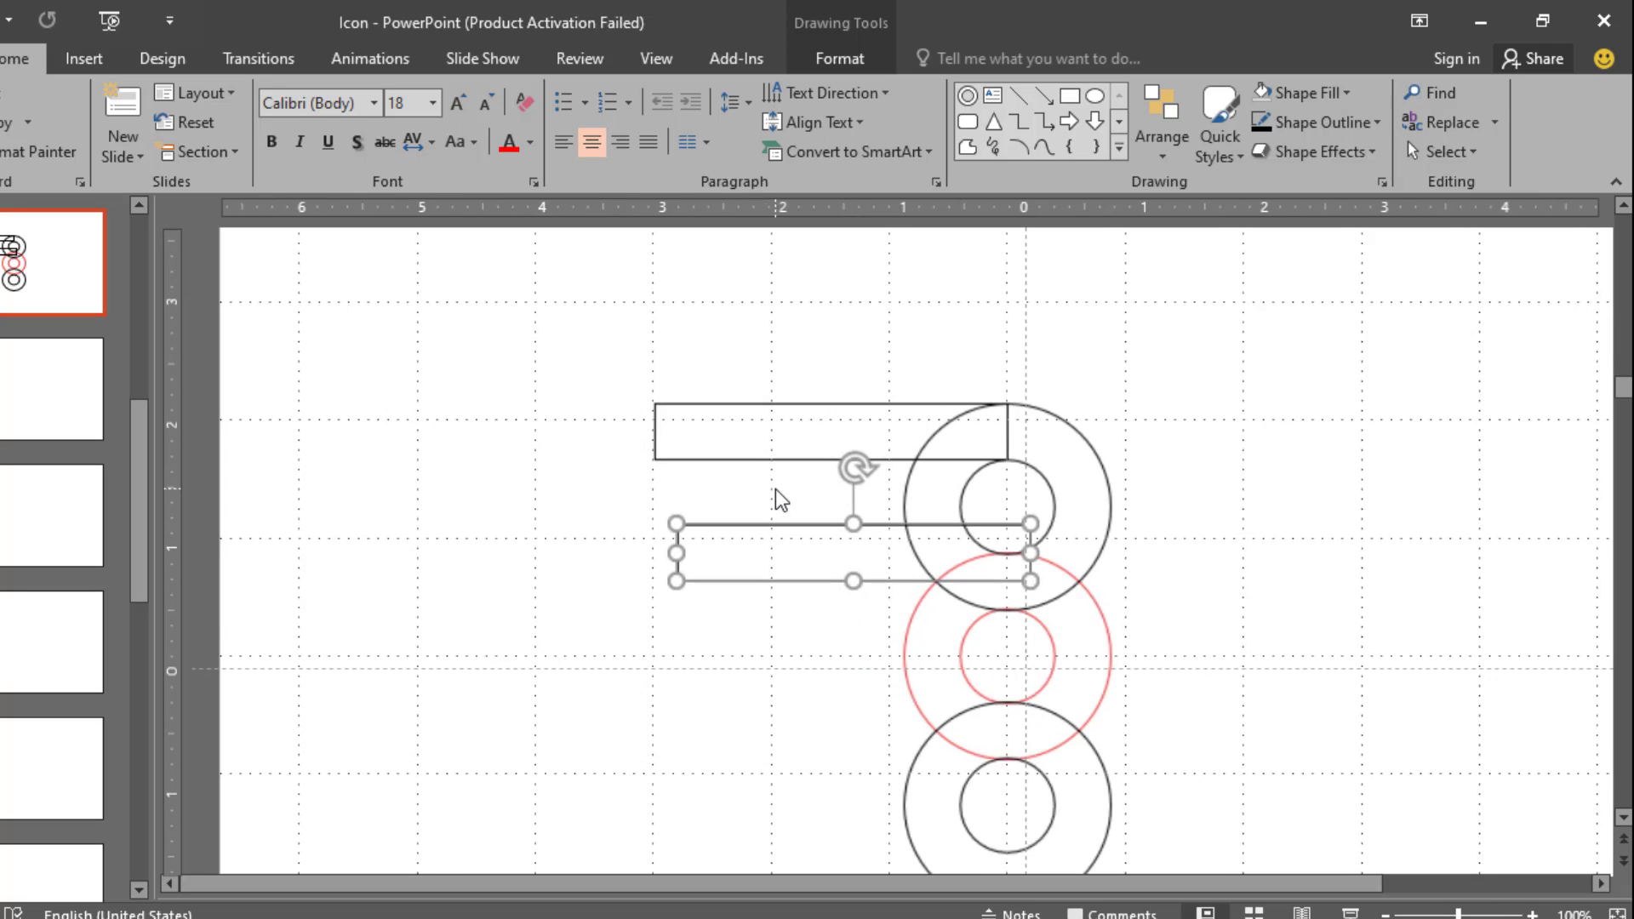
left_click_drag(800, 584, 781, 622)
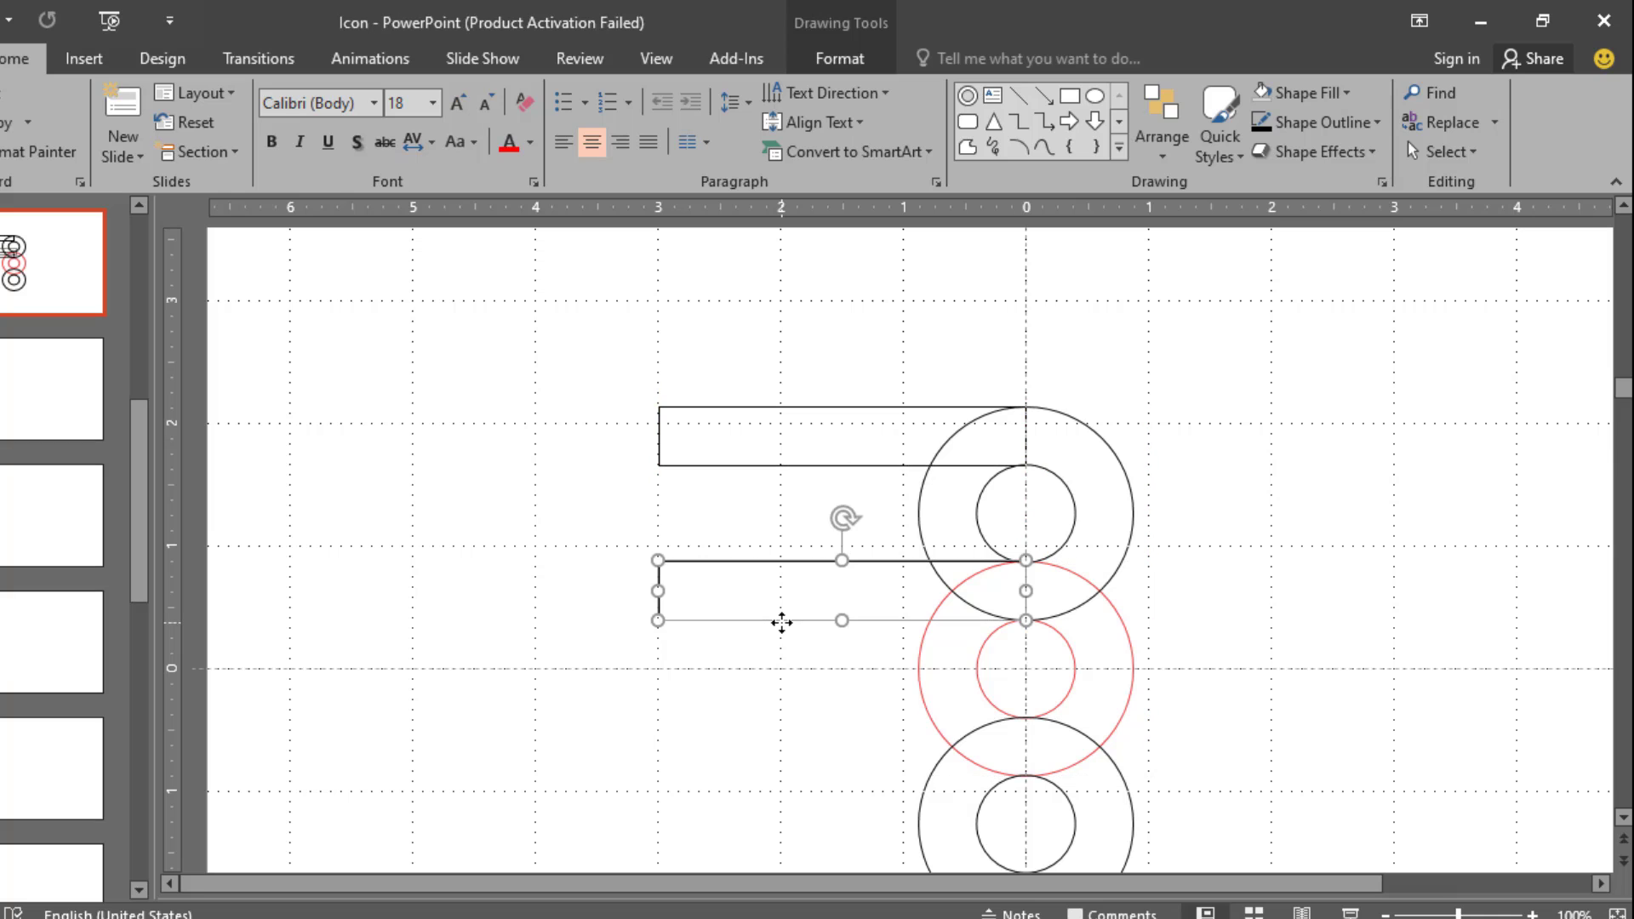
Step: Duplicate the rectangle again level with the red donut's lower ring, and delete the bottom black donut
scroll(779, 623, "down", 2)
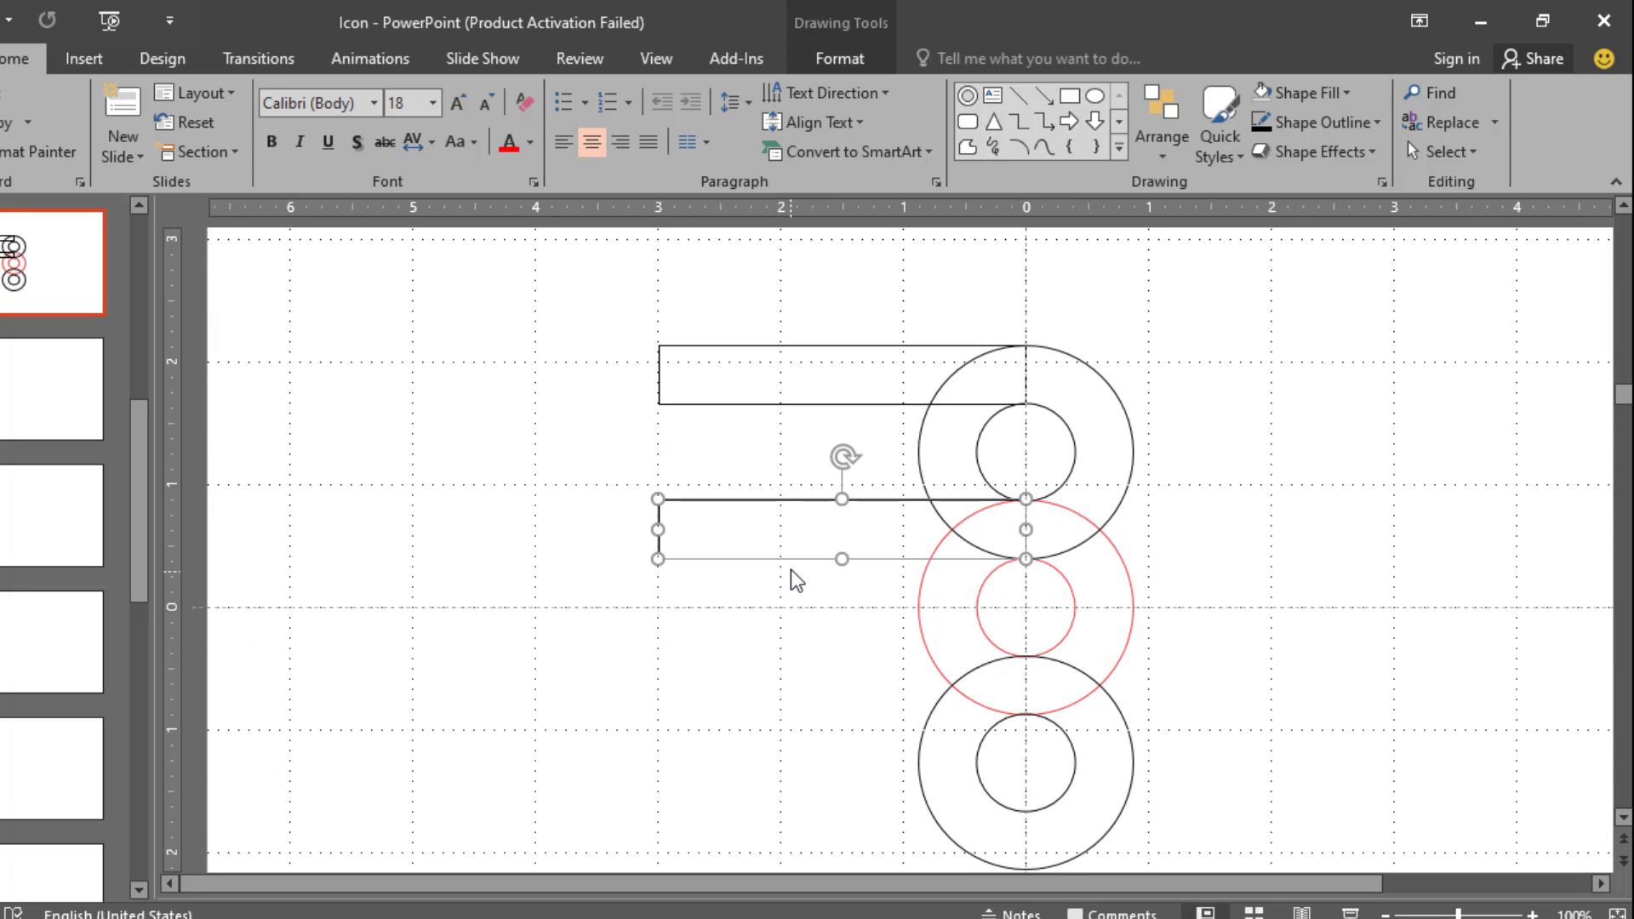
key("ctrl+d")
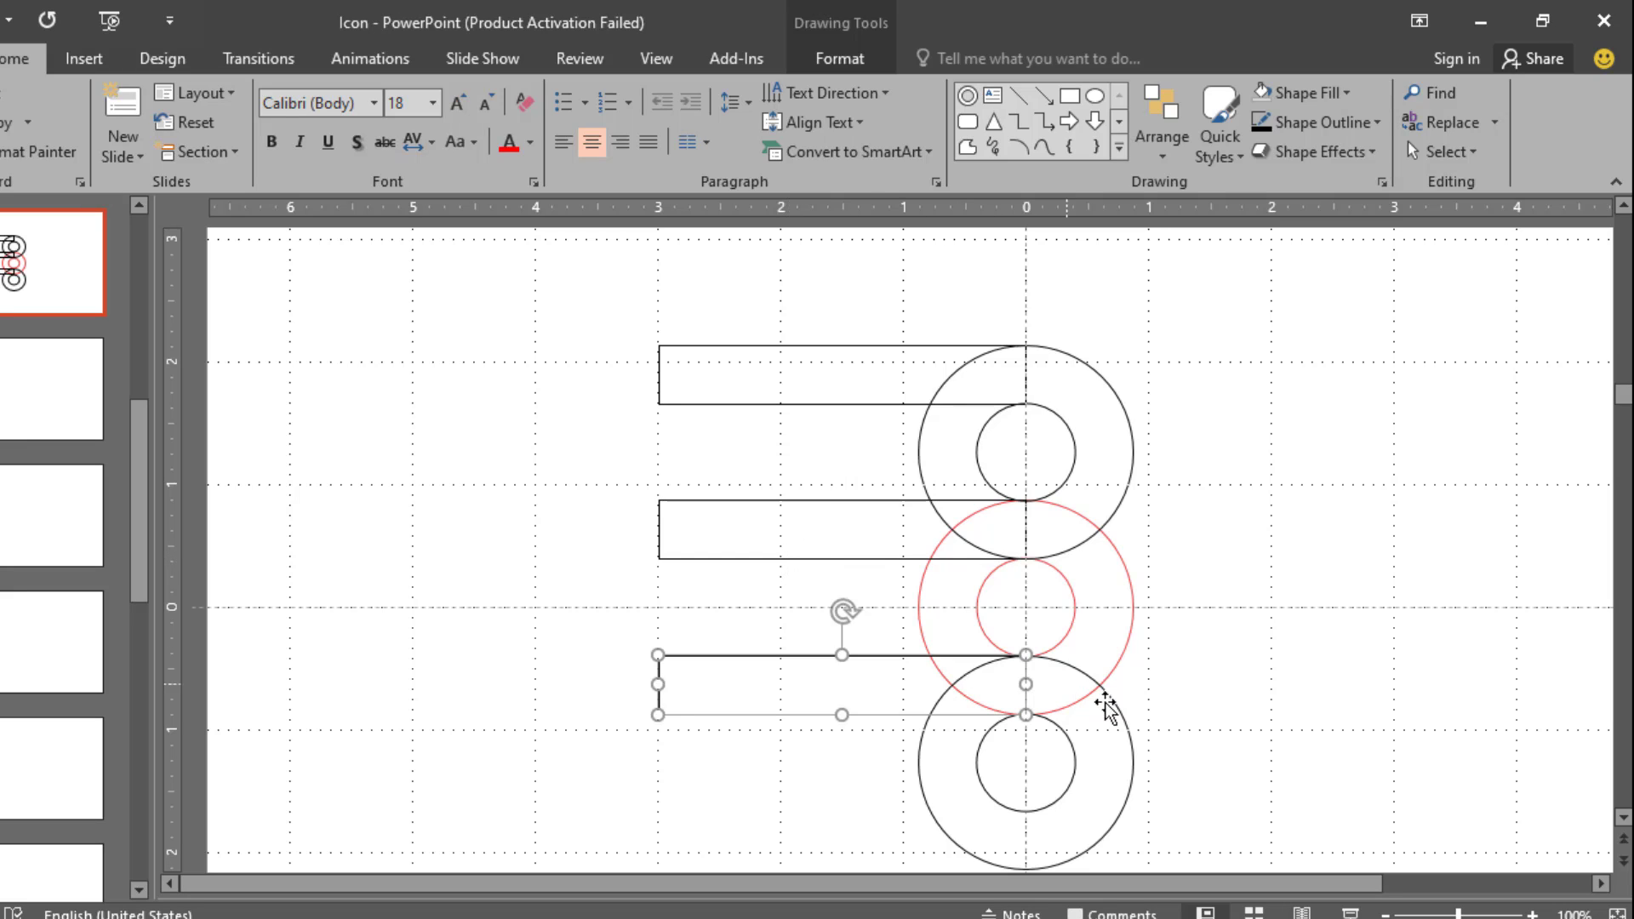
left_click(1132, 756)
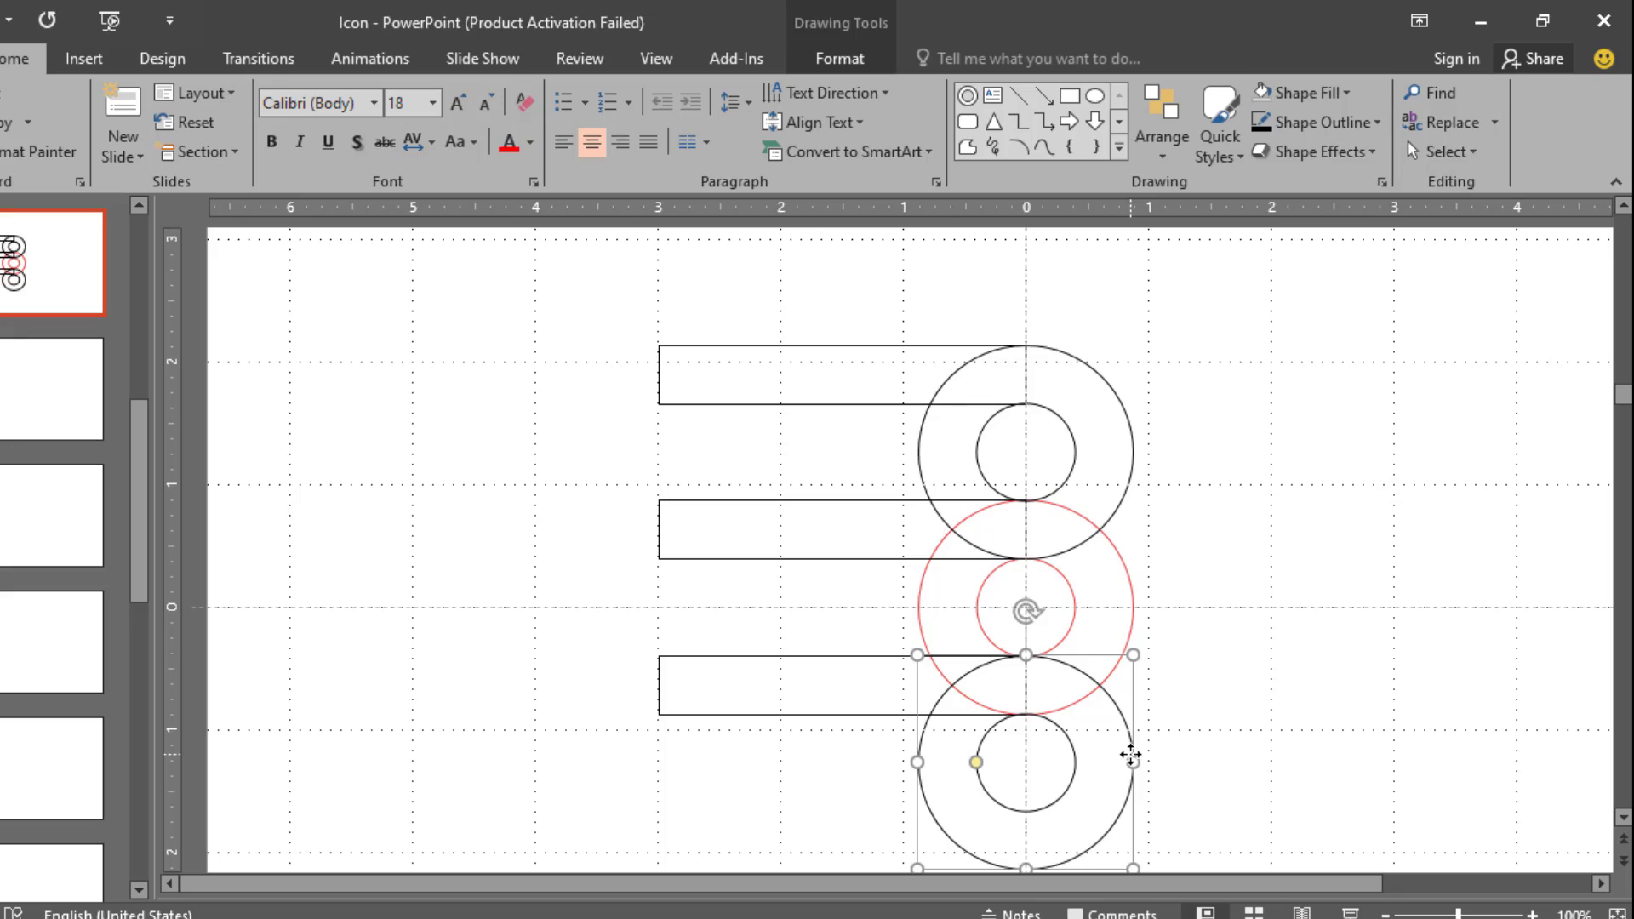
key("Delete")
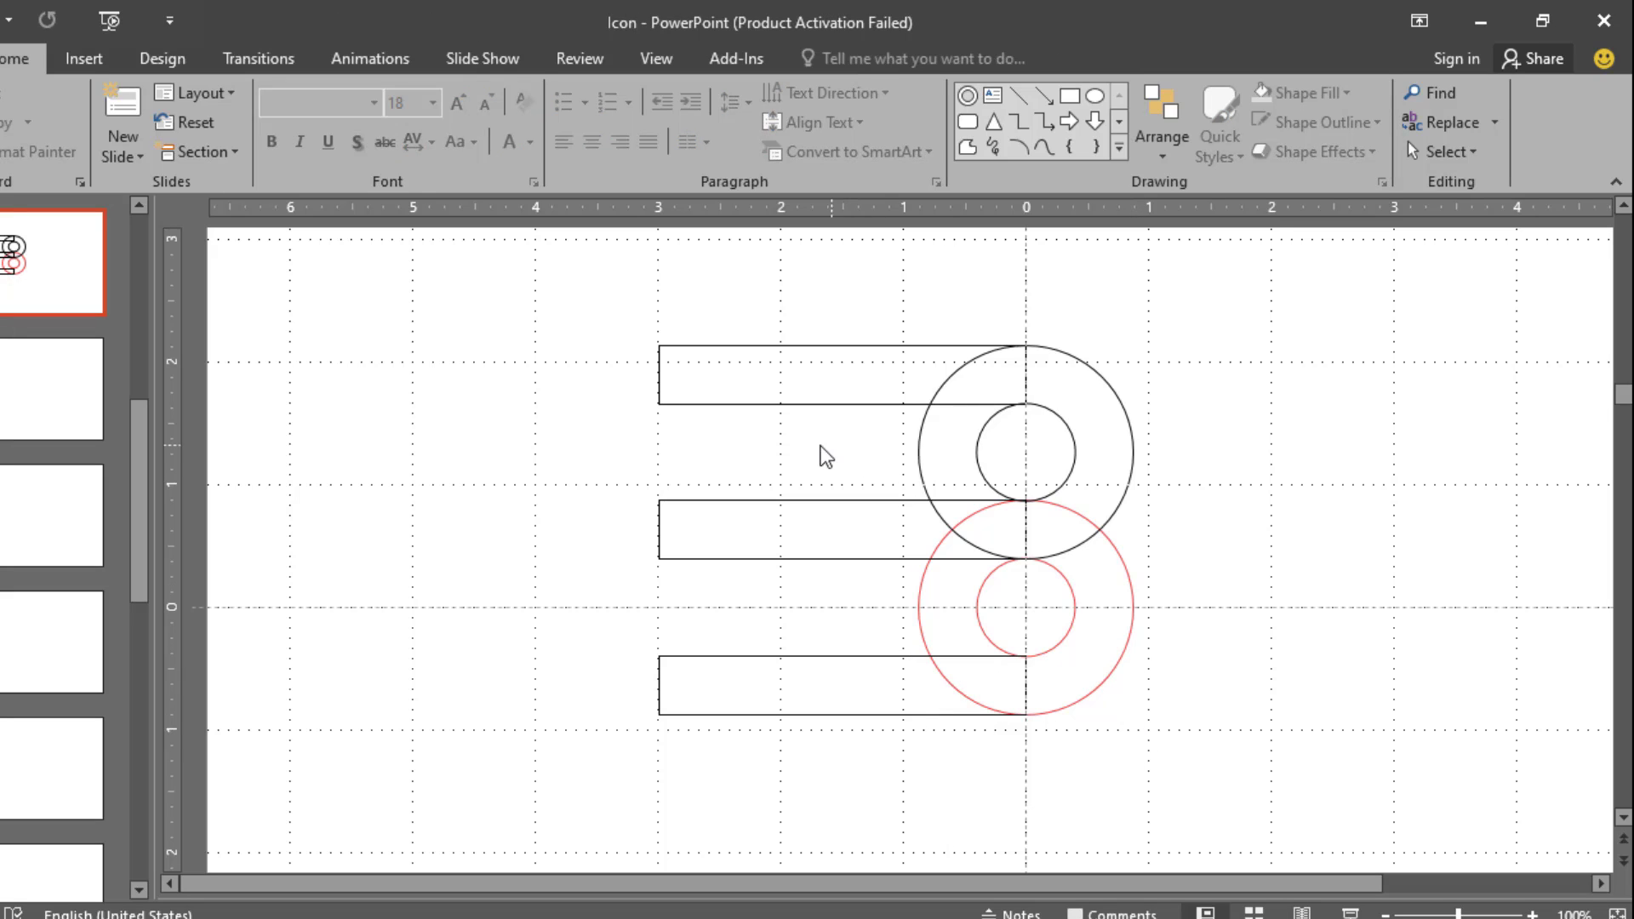
Step: Stagger the rectangles' left ends by resizing the top one to about 3.6", the middle to about 3.3" and the bottom to about 2.8" wide
left_click(659, 376)
left_click_drag(659, 374, 585, 372)
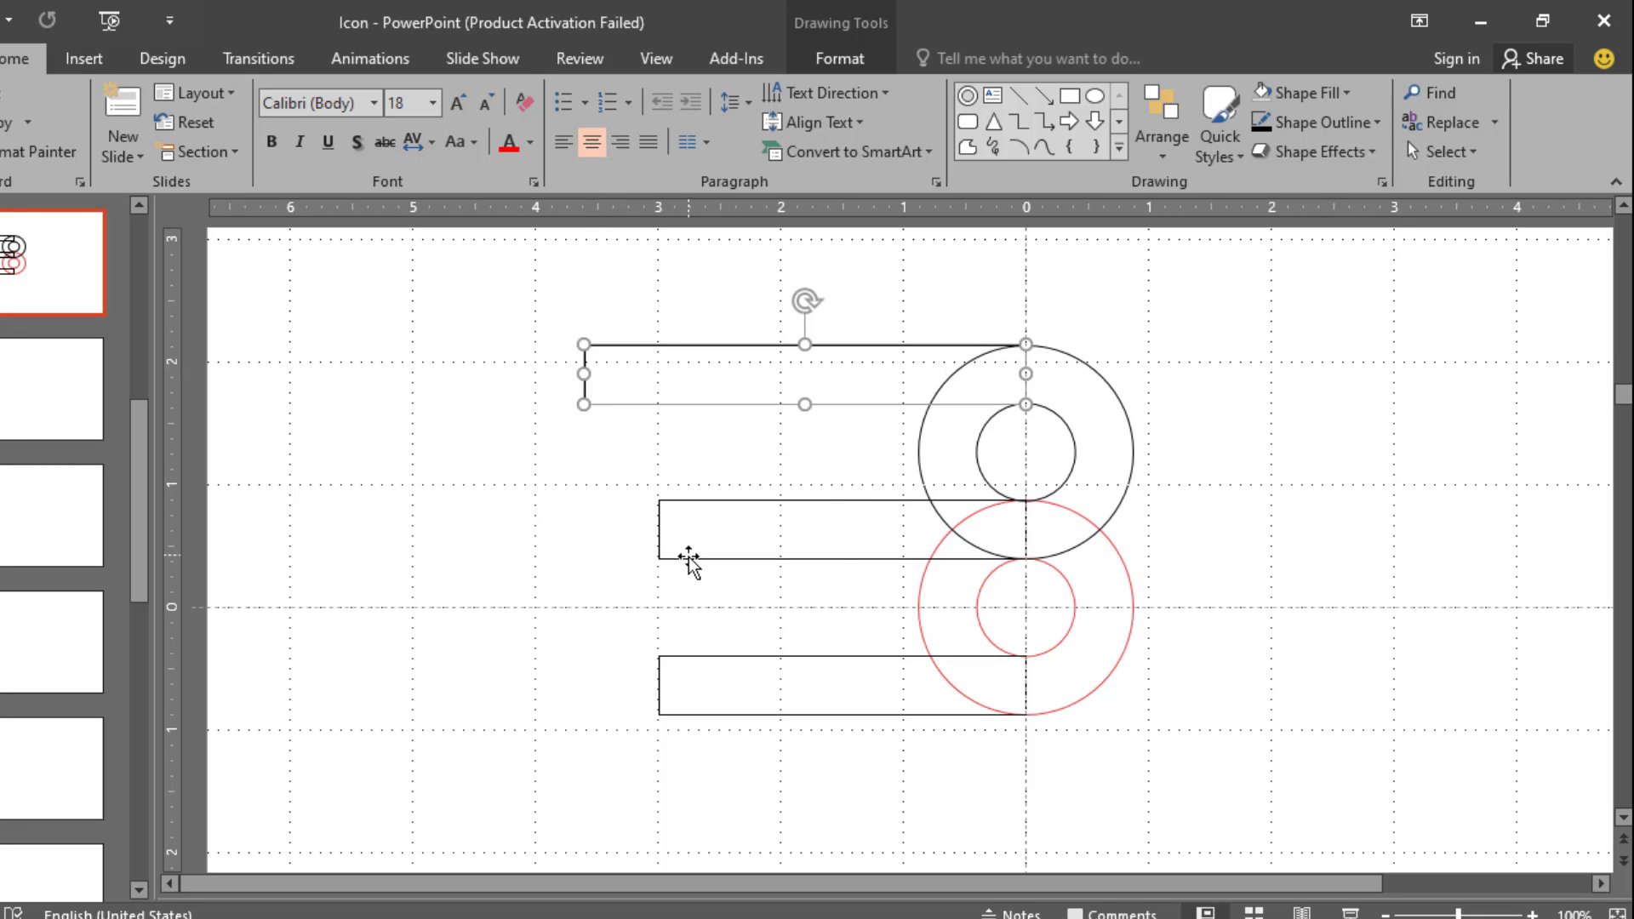
left_click(661, 537)
left_click_drag(658, 530, 619, 532)
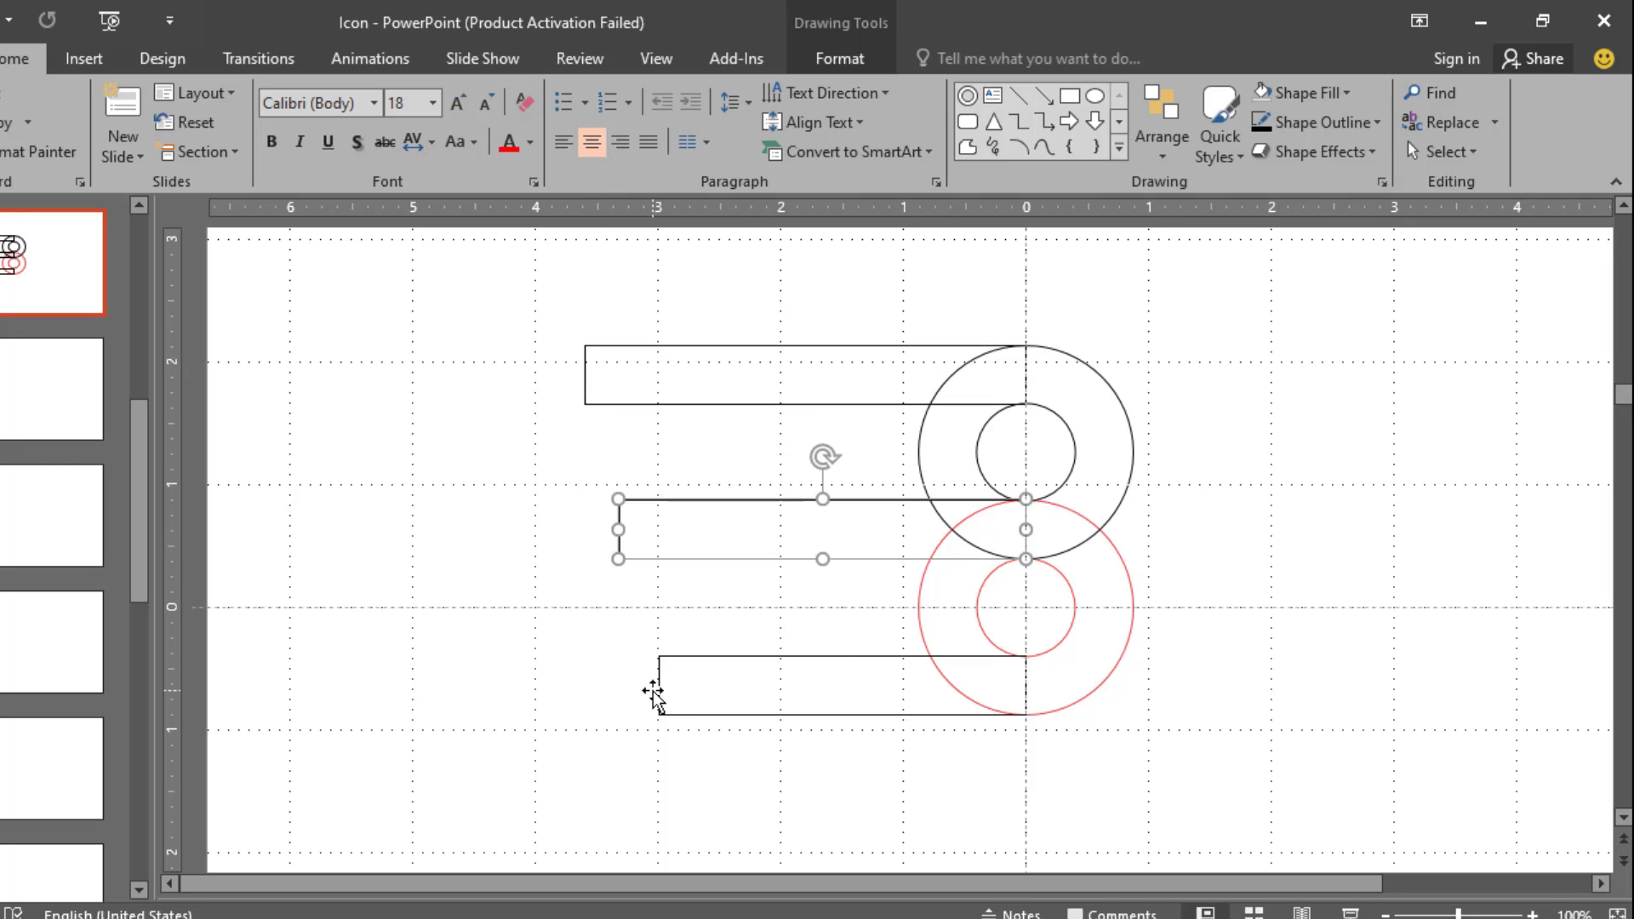
left_click(660, 694)
left_click_drag(655, 686, 679, 686)
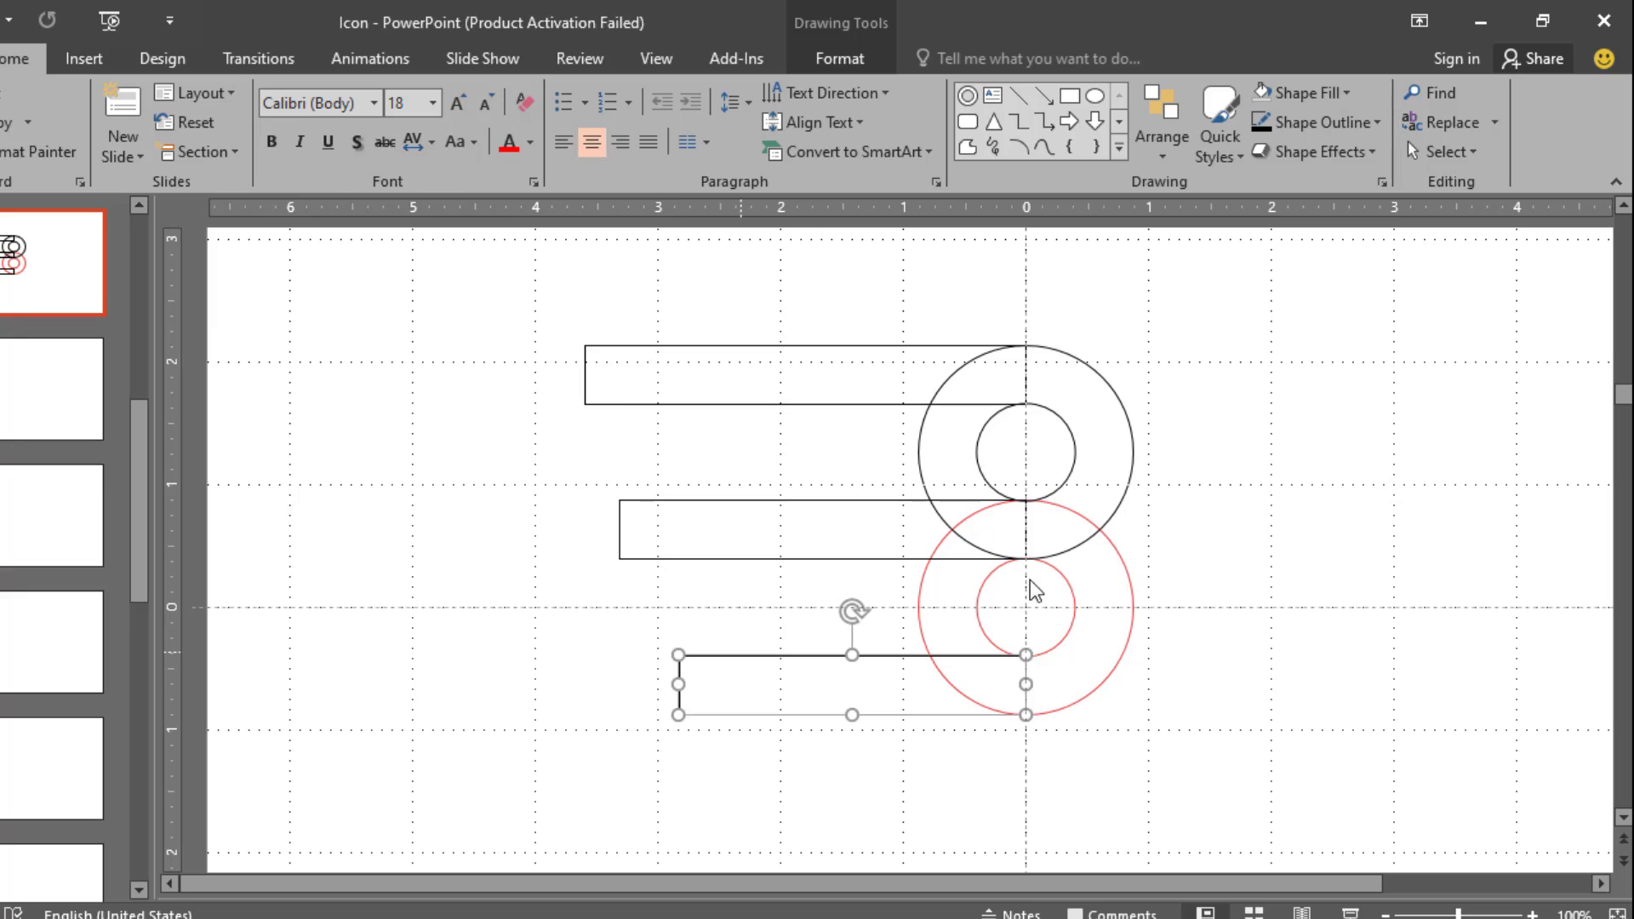
Step: Draw a circle about 1.2" in diameter with a black outline and no fill, and place it over the top rectangle's left part
left_click(1252, 364)
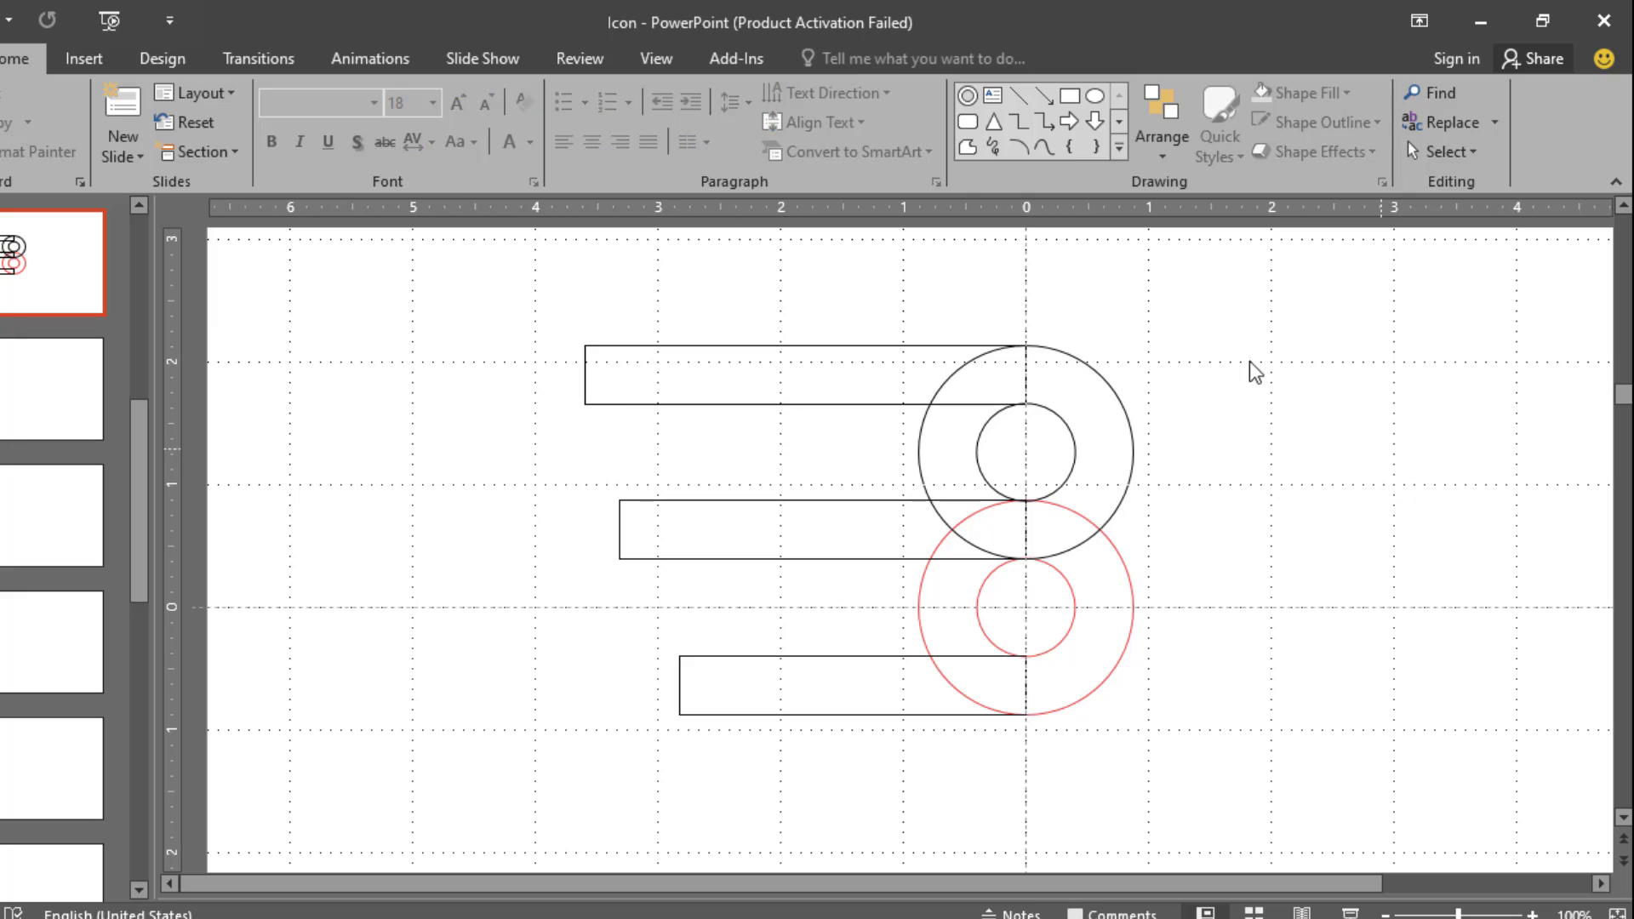
left_click(1096, 108)
mouse_move(770, 307)
left_mouse_down()
mouse_move(902, 375)
mouse_move(919, 455)
left_mouse_up()
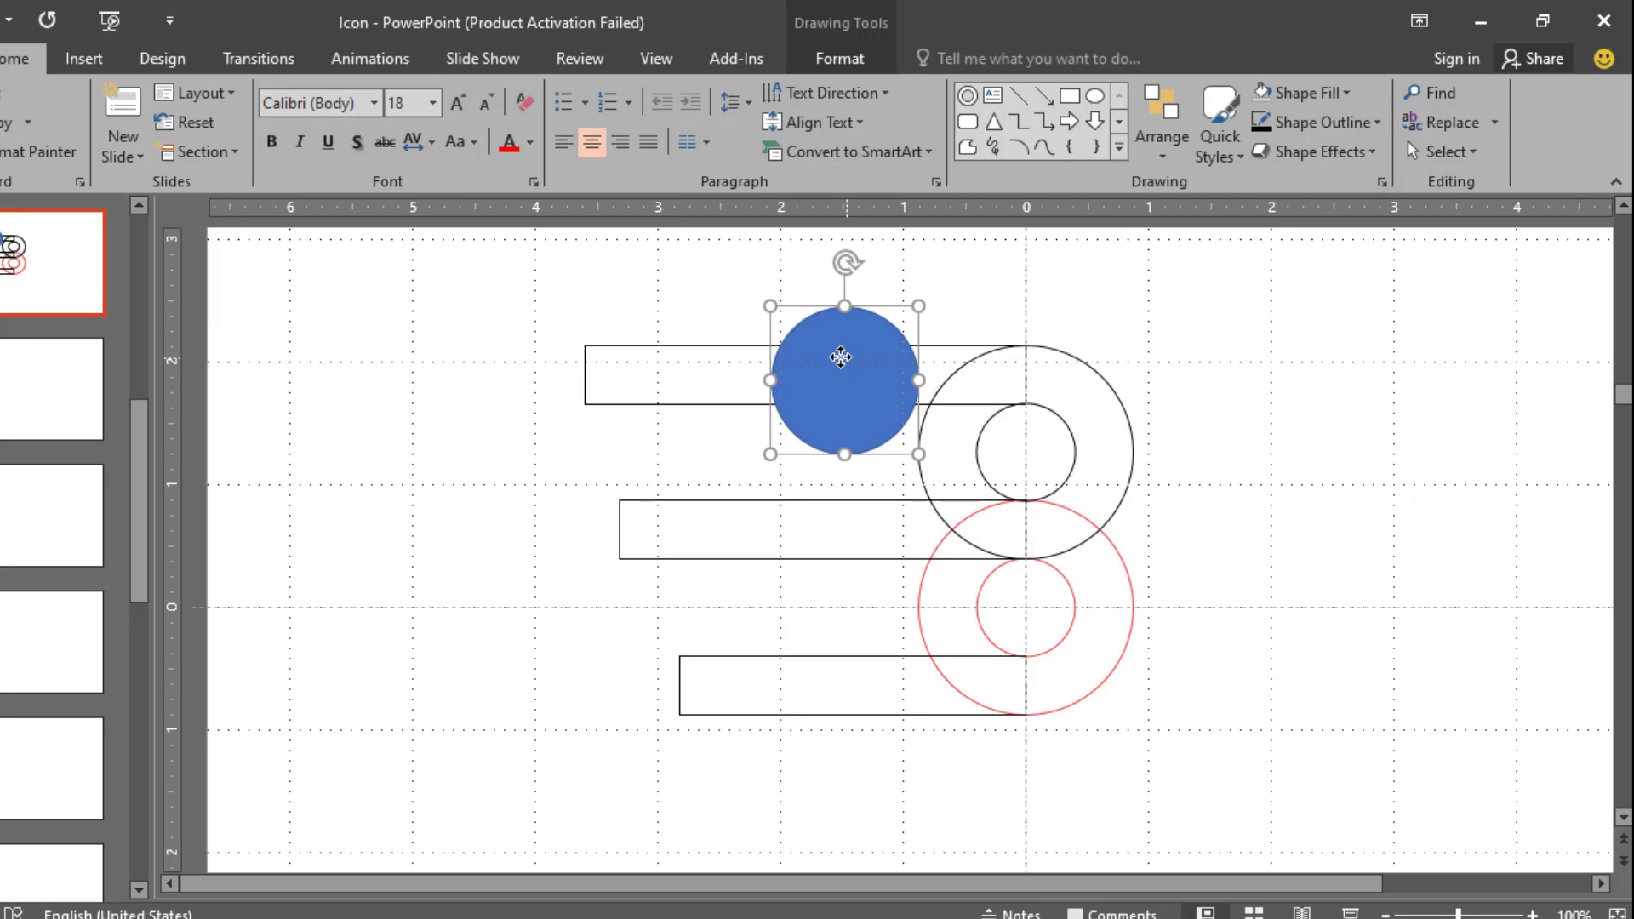
left_click_drag(841, 357, 818, 350)
left_click(835, 58)
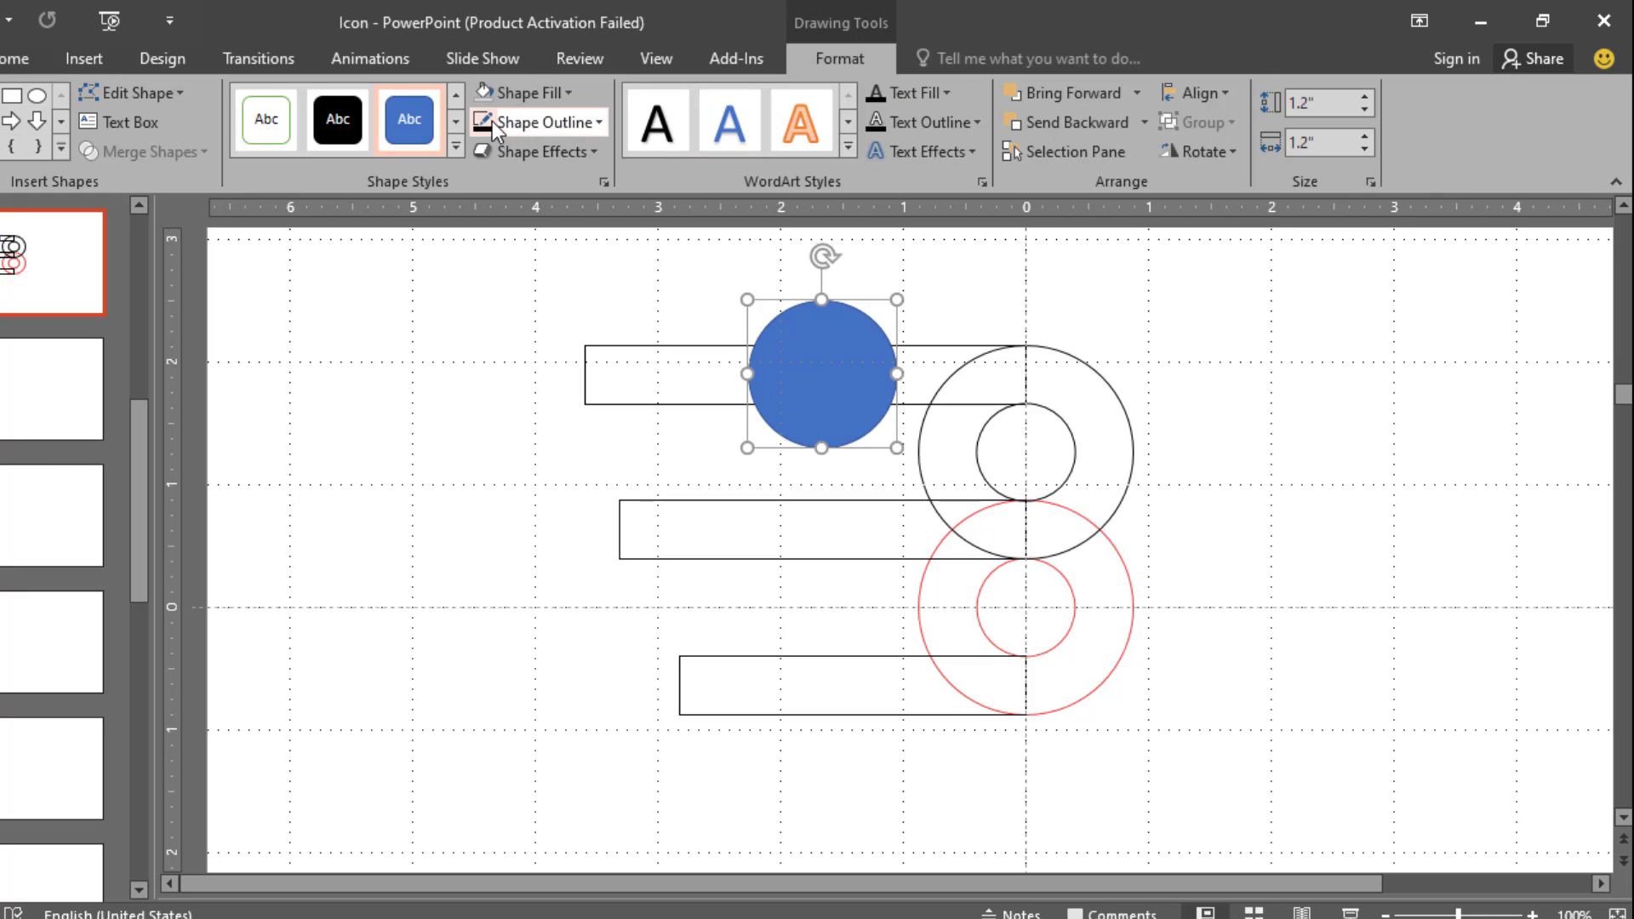
left_click(492, 121)
left_click(482, 92)
left_click_drag(759, 321, 626, 284)
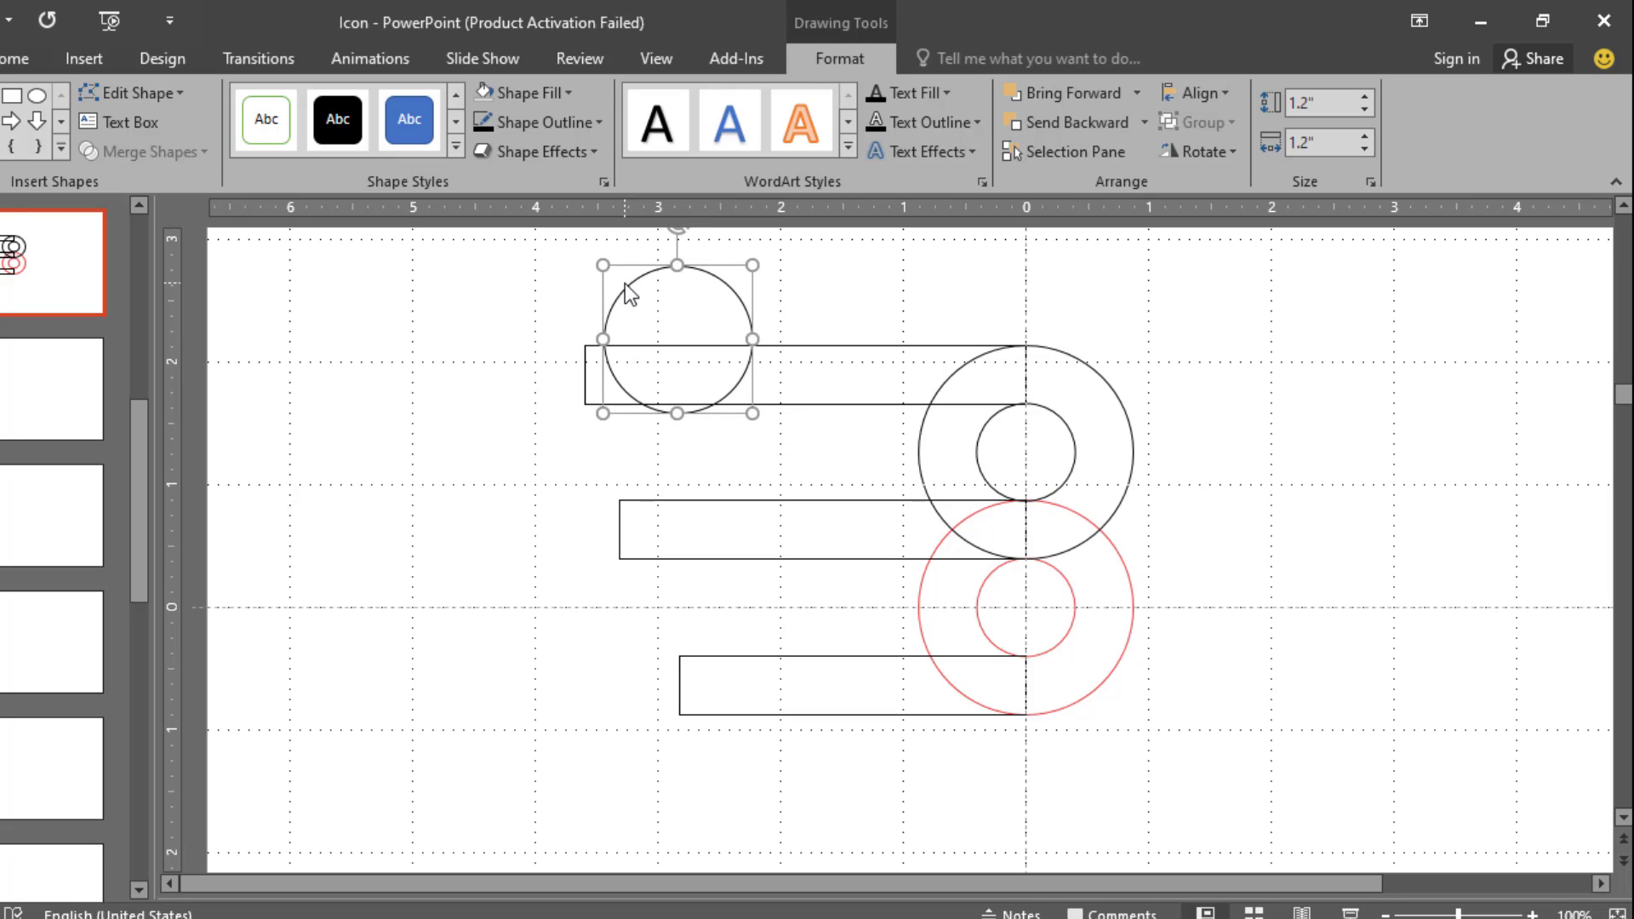
Step: Duplicate the circle onto the middle rectangle, nudge that copy slightly up, and place another copy over the bottom rectangle
key("ctrl+Up")
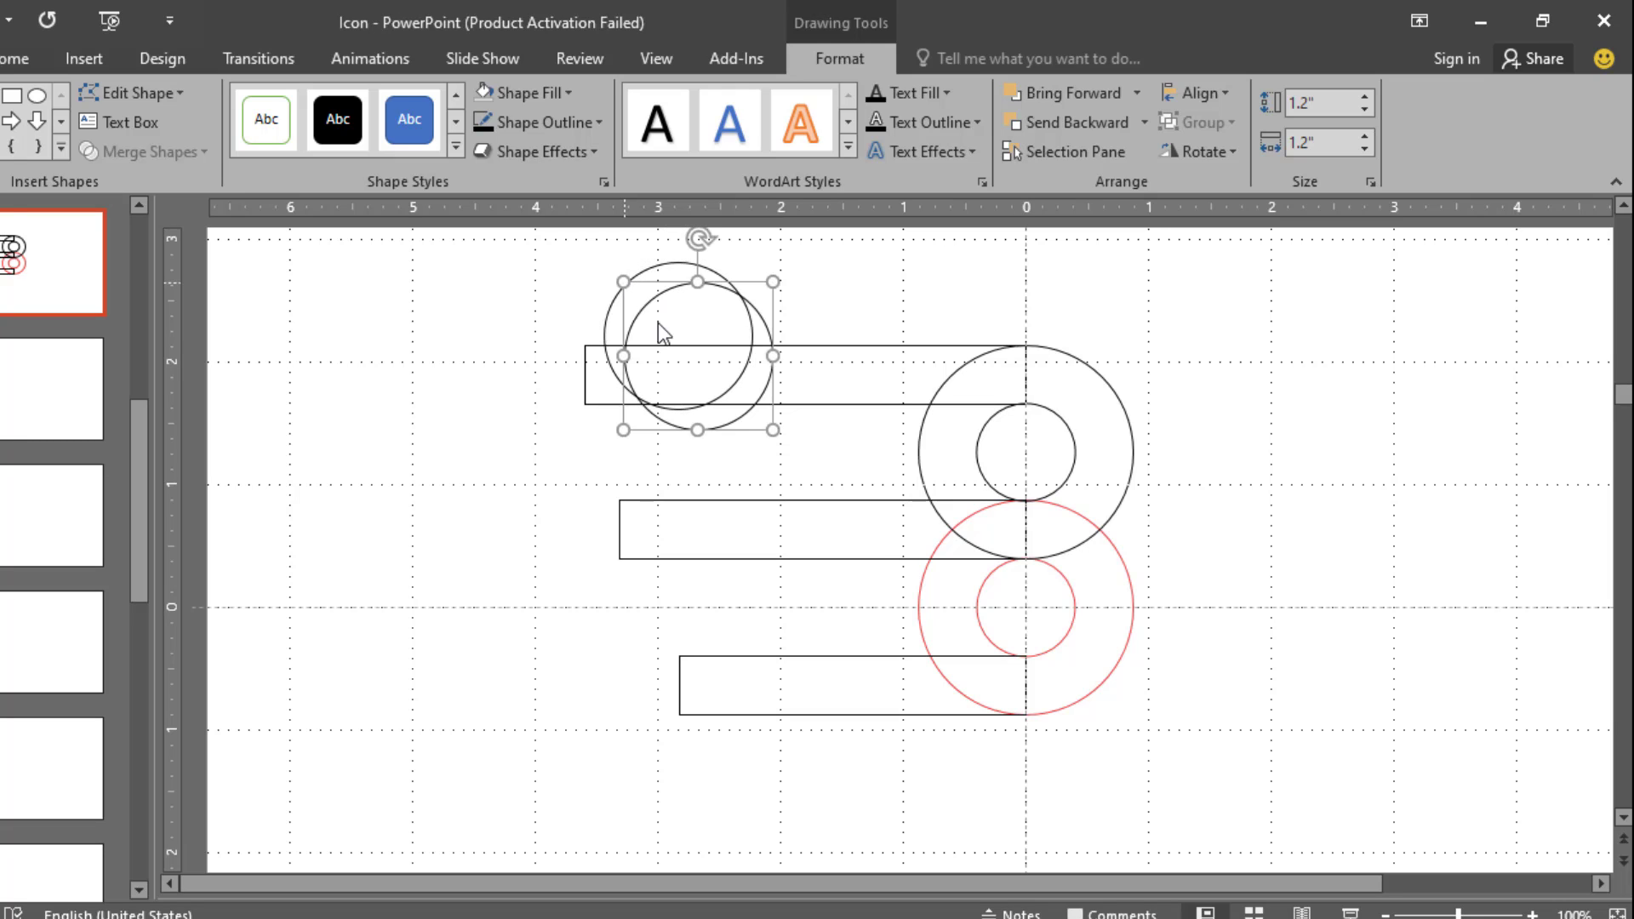
left_click_drag(759, 318, 885, 455, "ctrl")
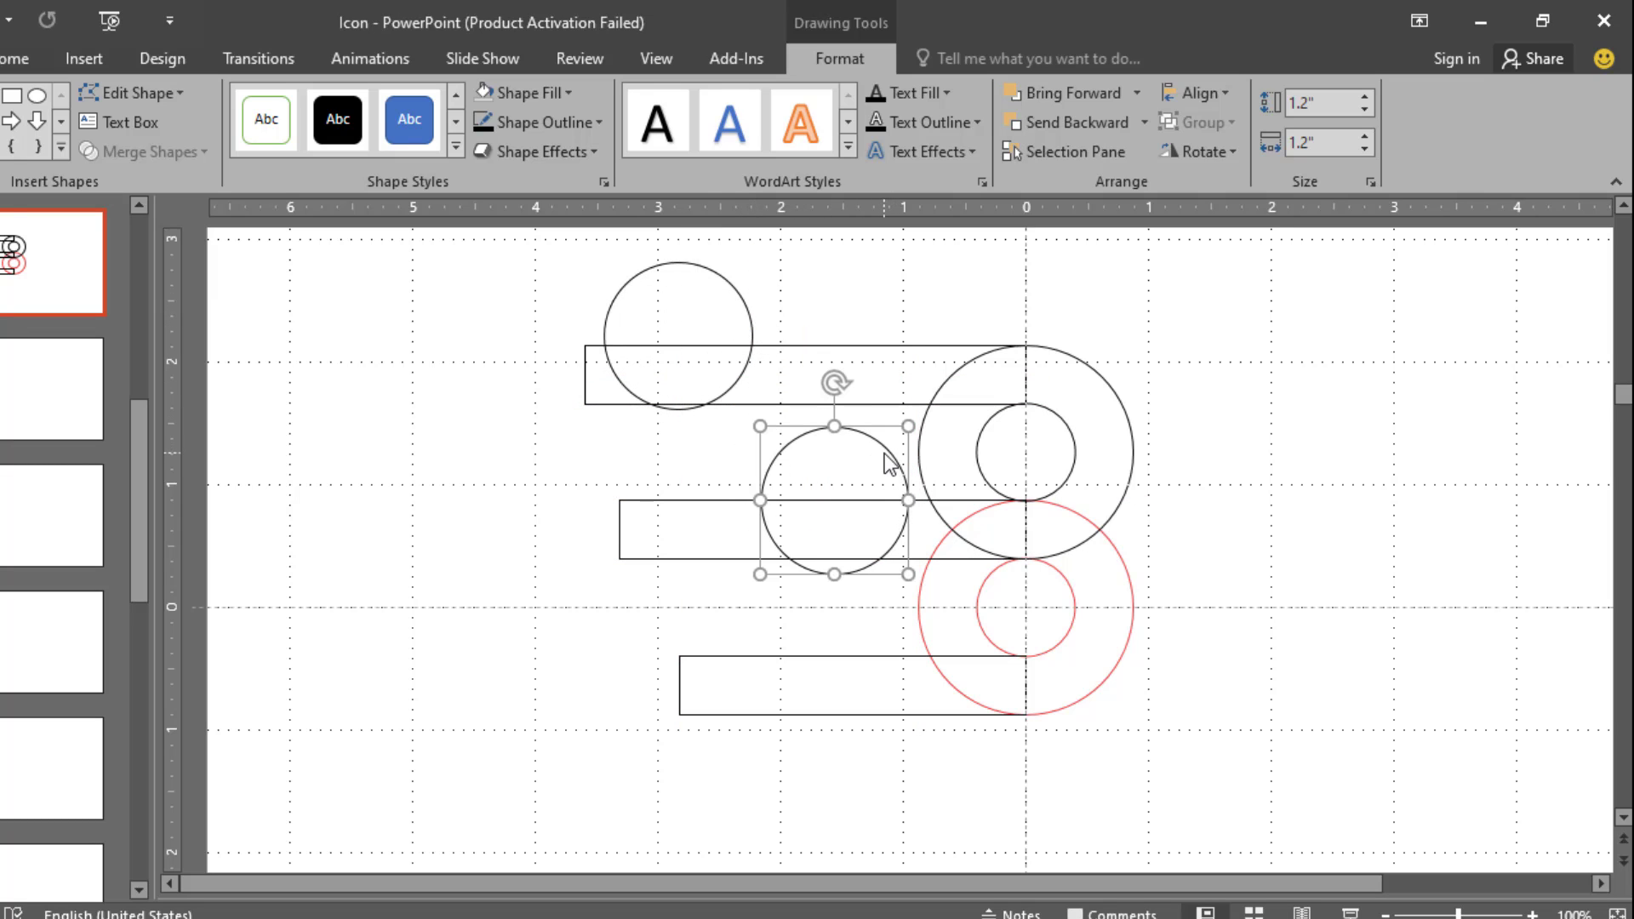
key("ctrl+Up")
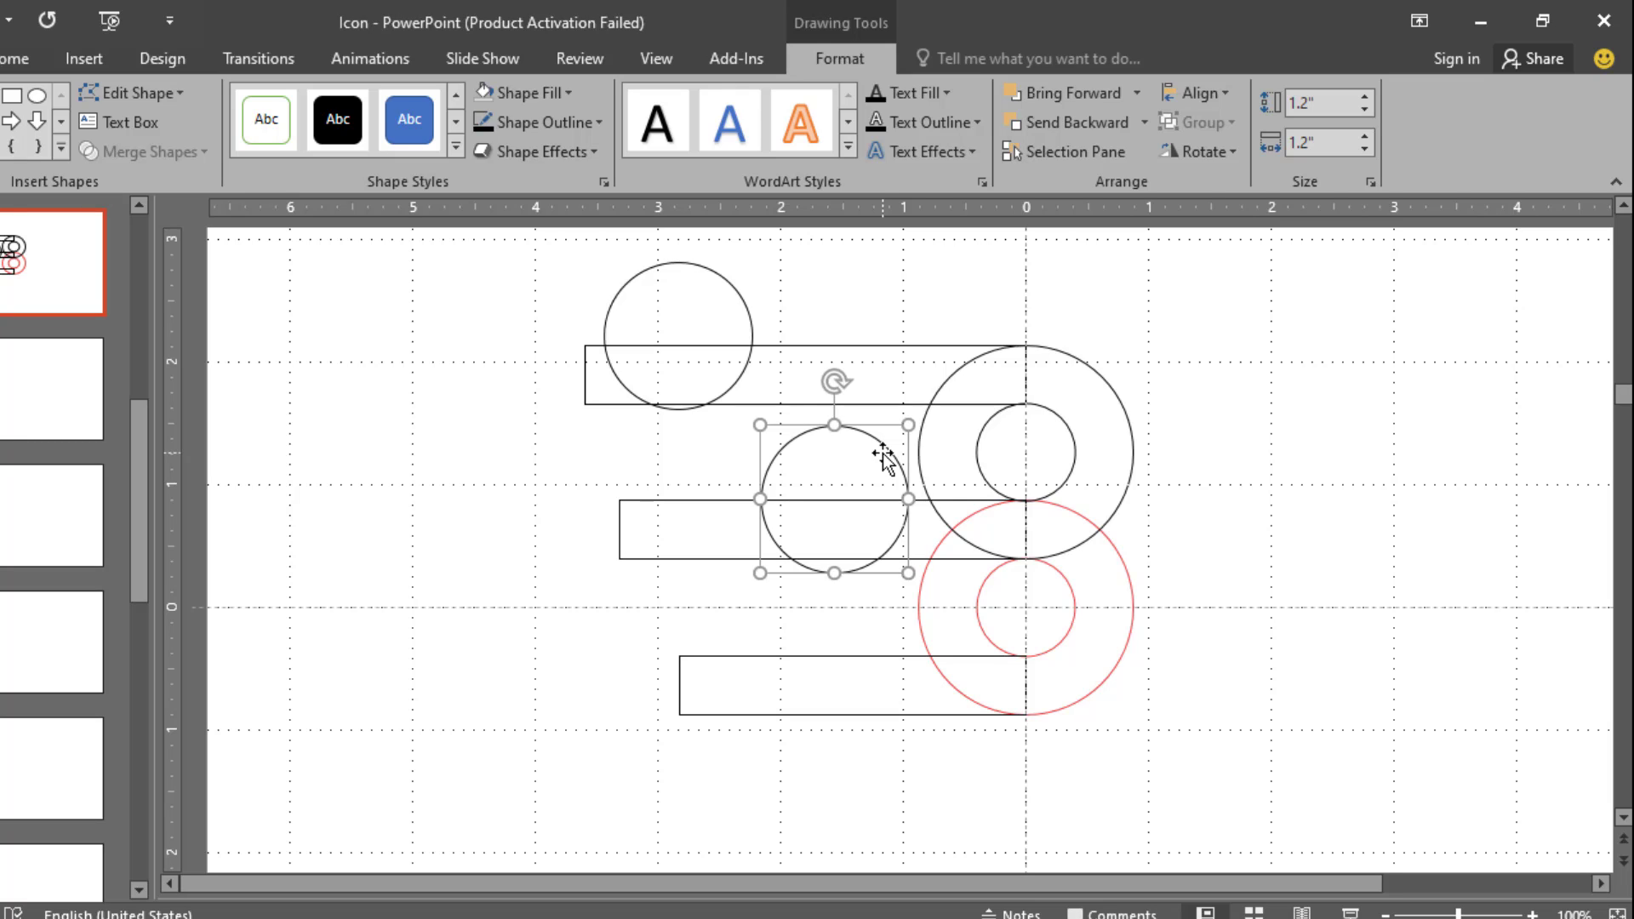
key("ctrl+Up")
key("ctrl+Up")
key("ctrl+Up")
key("ctrl+Up")
key("ctrl+Up")
key("ctrl+Up")
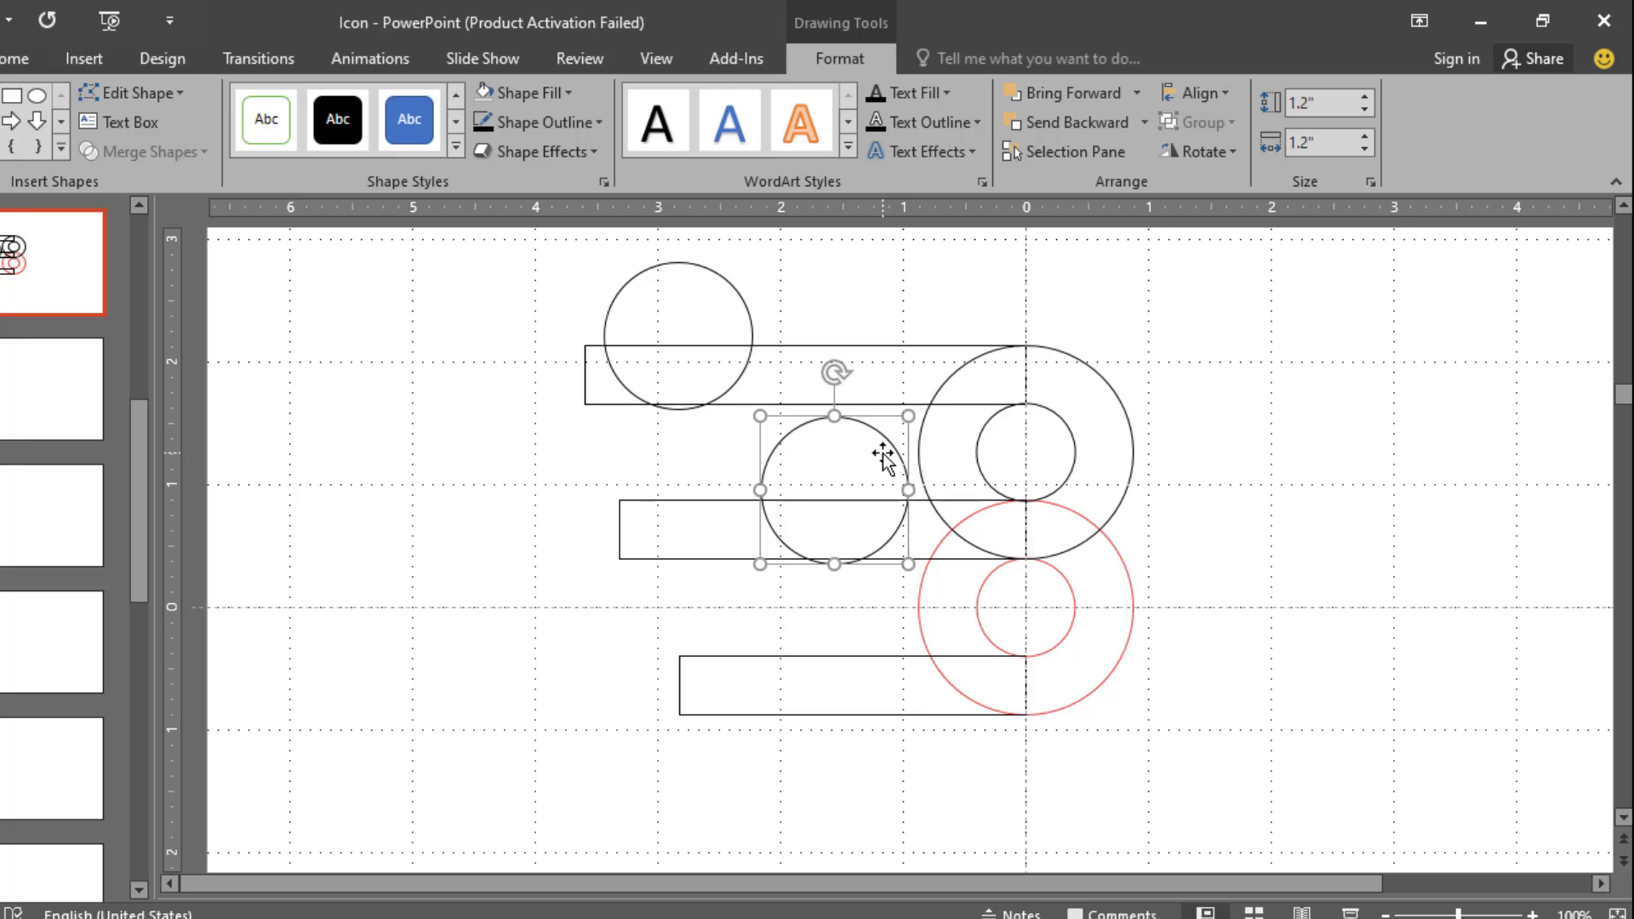
key("ctrl+d")
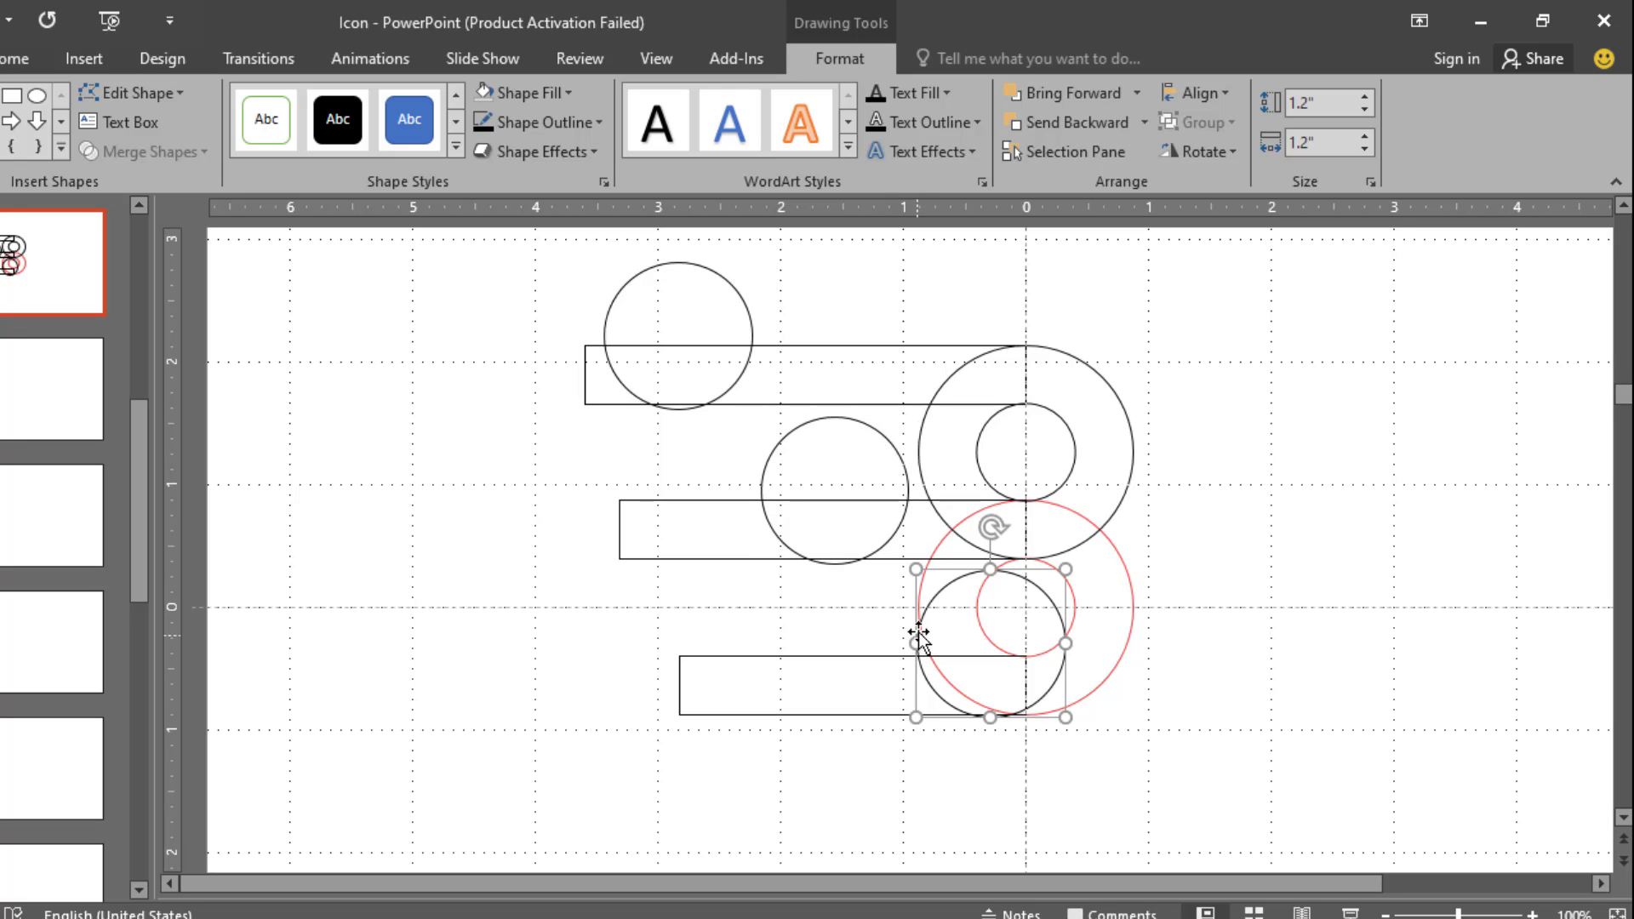
left_click_drag(919, 634, 857, 627)
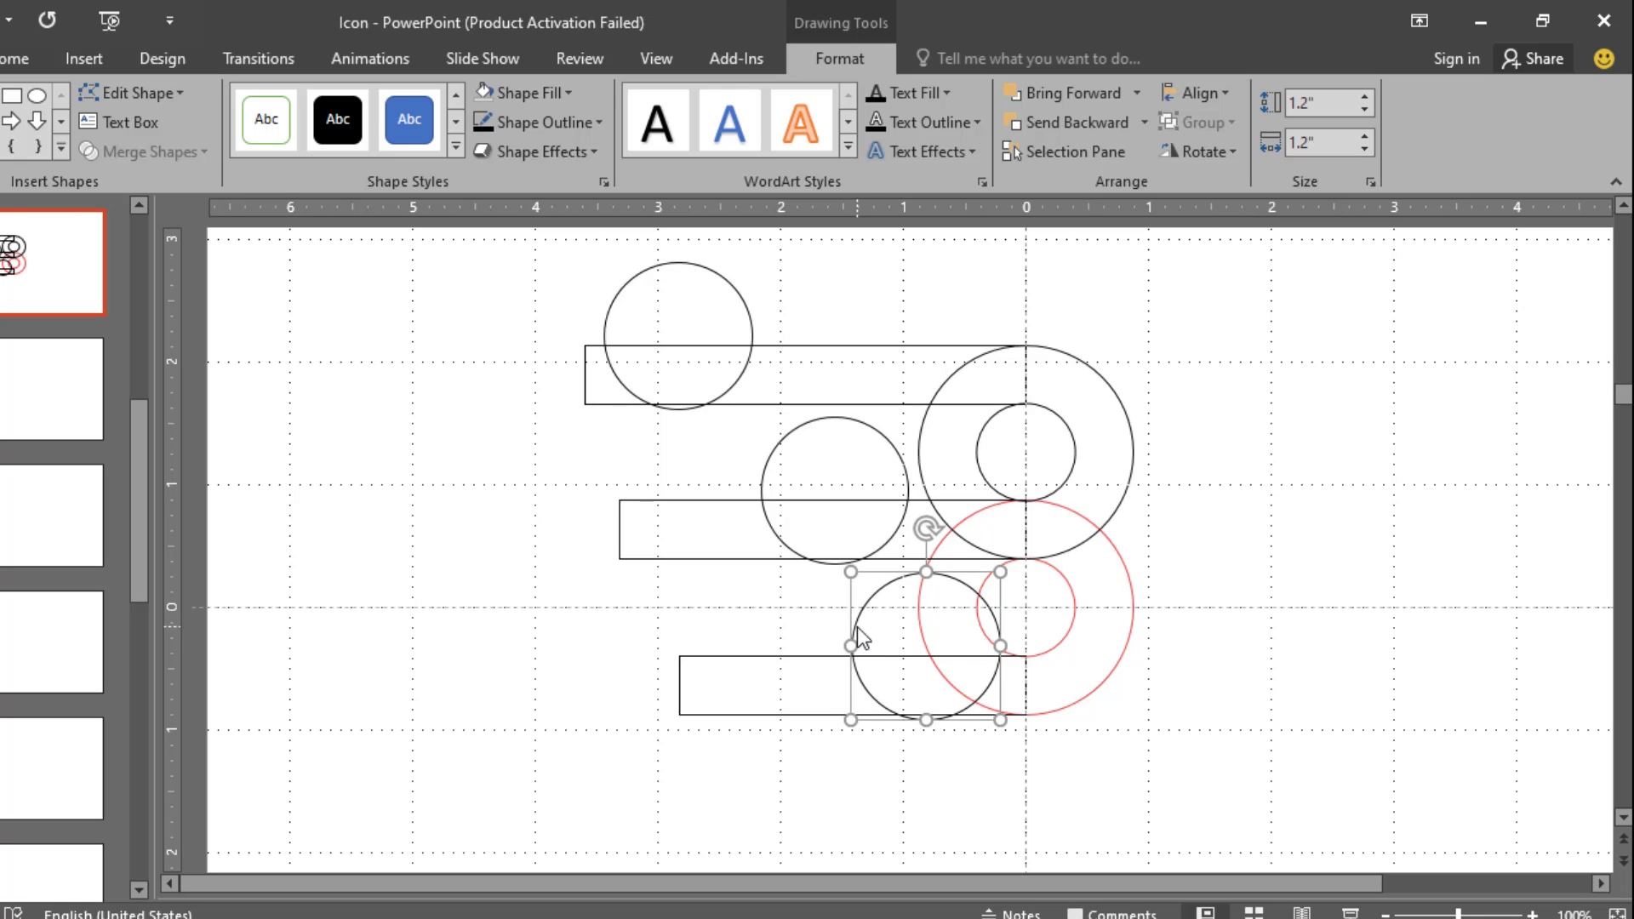
Step: Shift the middle circle slightly right to meet the ring's outer edge, and move the top circle right, centred about 2" left of the vertical guide
left_click_drag(896, 457, 904, 450)
left_click_drag(744, 320, 842, 326)
key("ctrl+Up")
key("ctrl+Up")
key("ctrl+Up")
key("ctrl+Up")
key("ctrl+Up")
key("ctrl+Up")
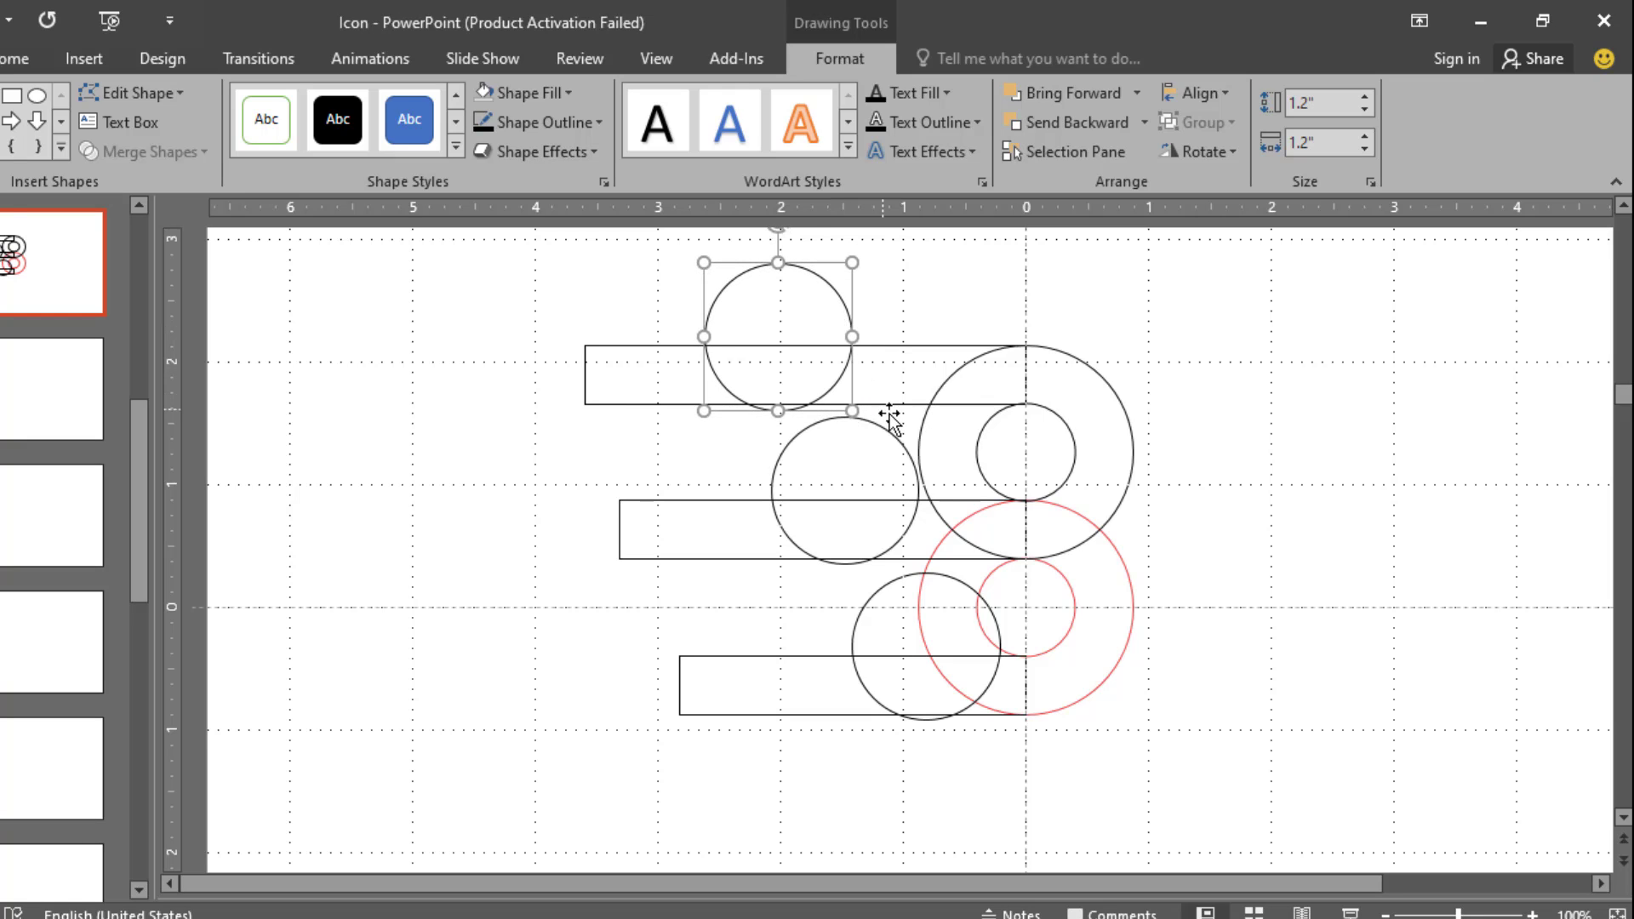
left_click(896, 444)
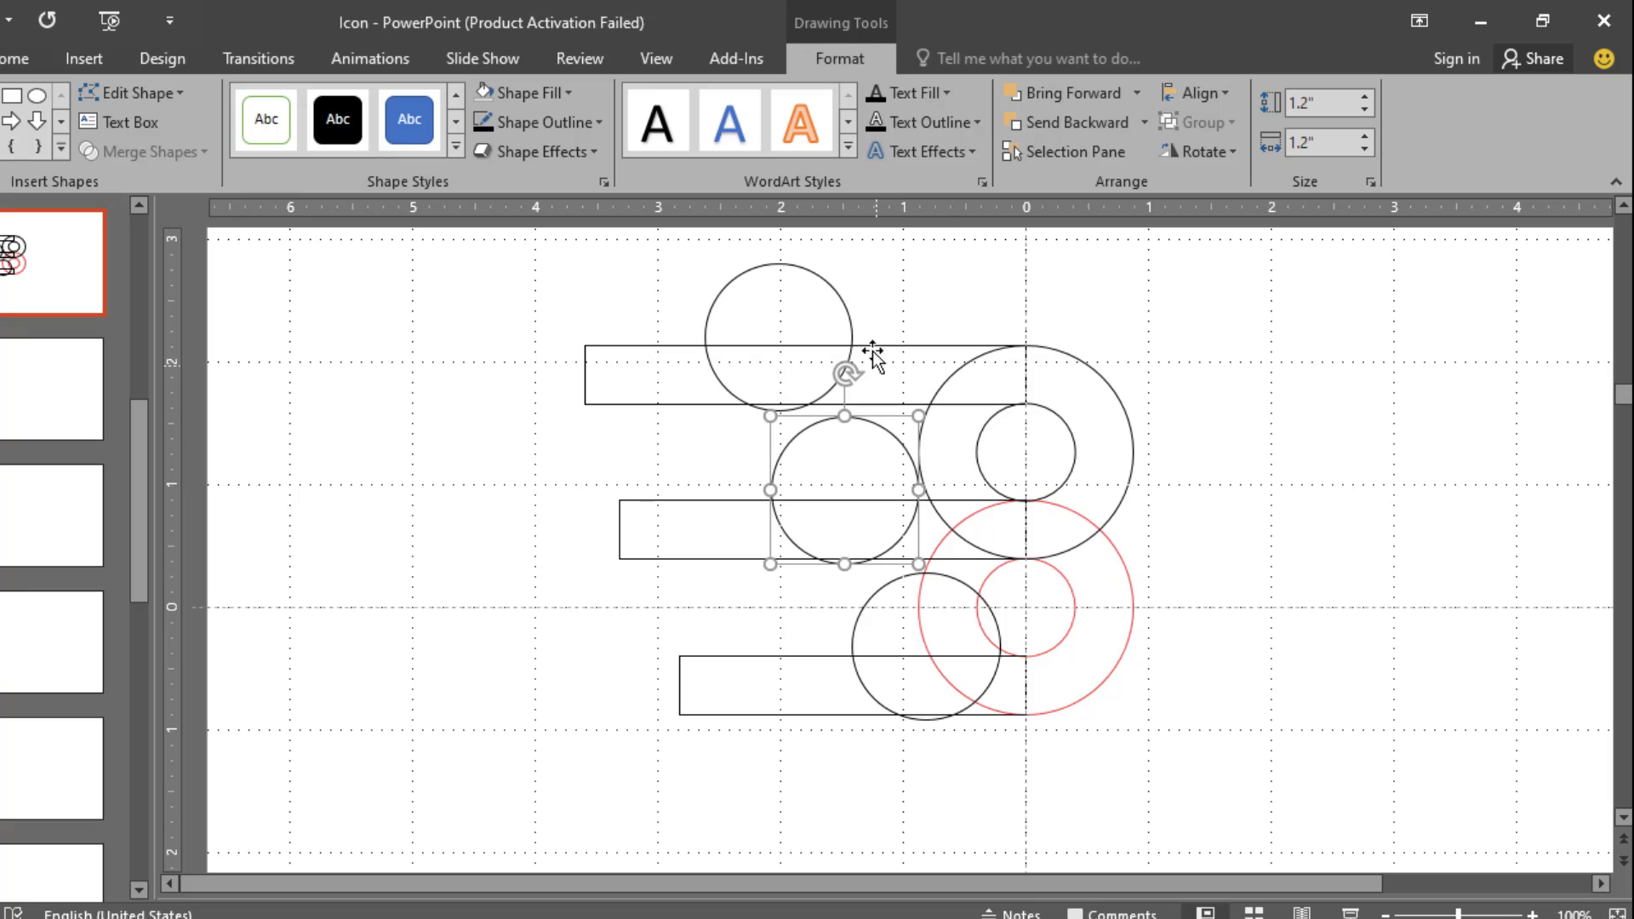
left_click(842, 315)
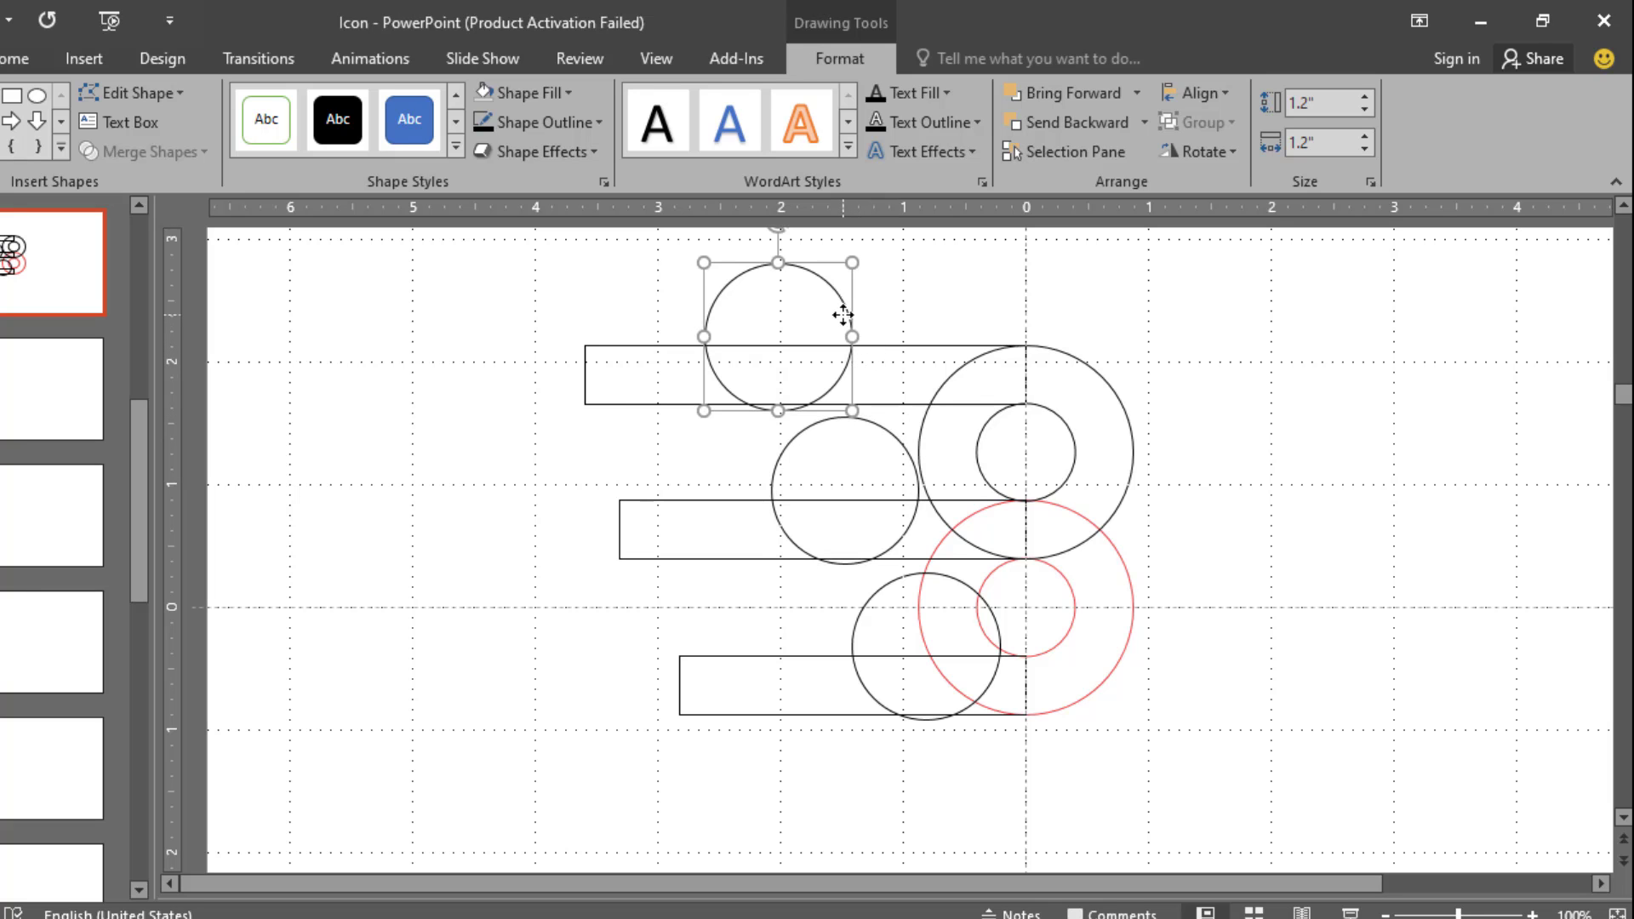
Step: Select all the circles, rectangles and rings together and split them with the Fragment merge operation
left_click(1208, 444)
scroll(1208, 444, "down", 4)
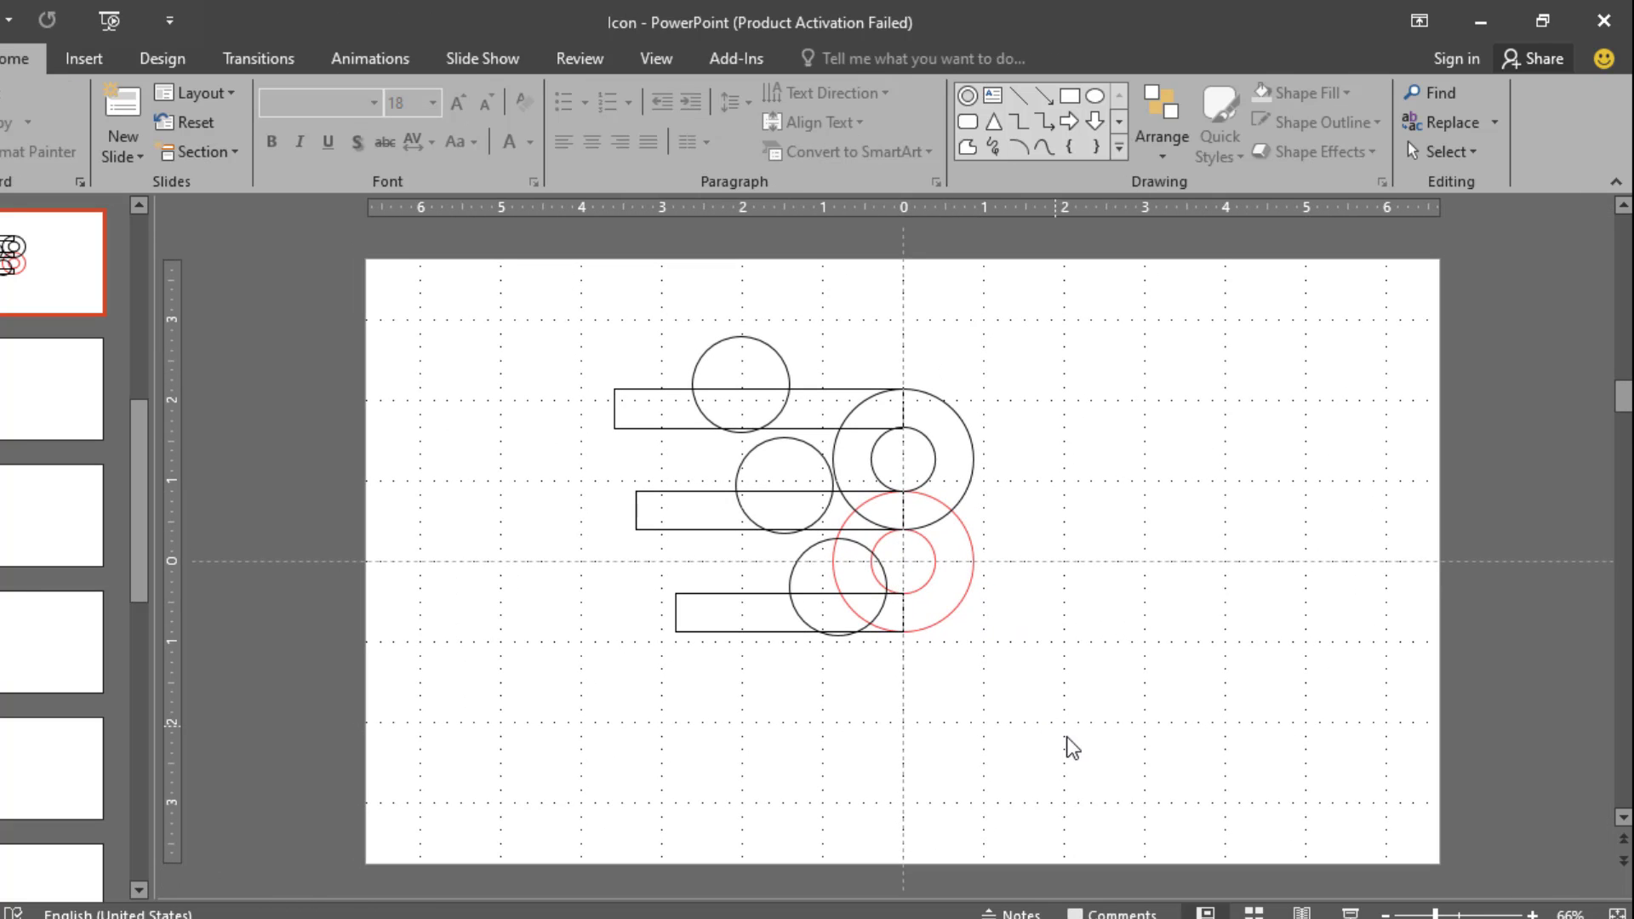
left_click_drag(1118, 771, 821, 591)
scroll(1023, 639, "up", 1)
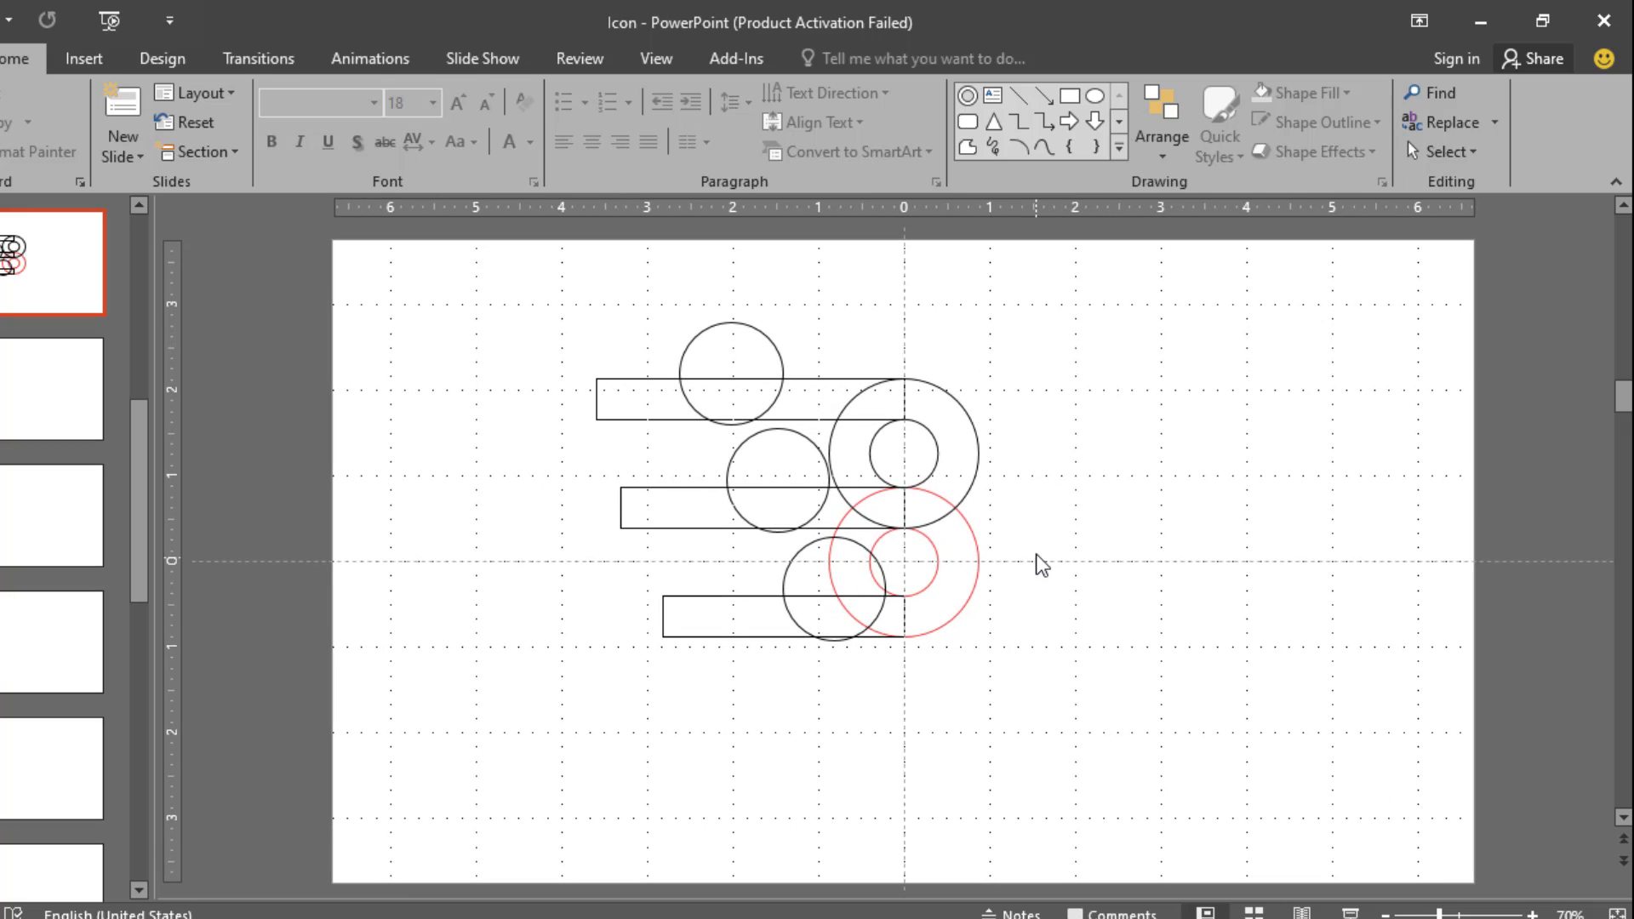
left_click(774, 345)
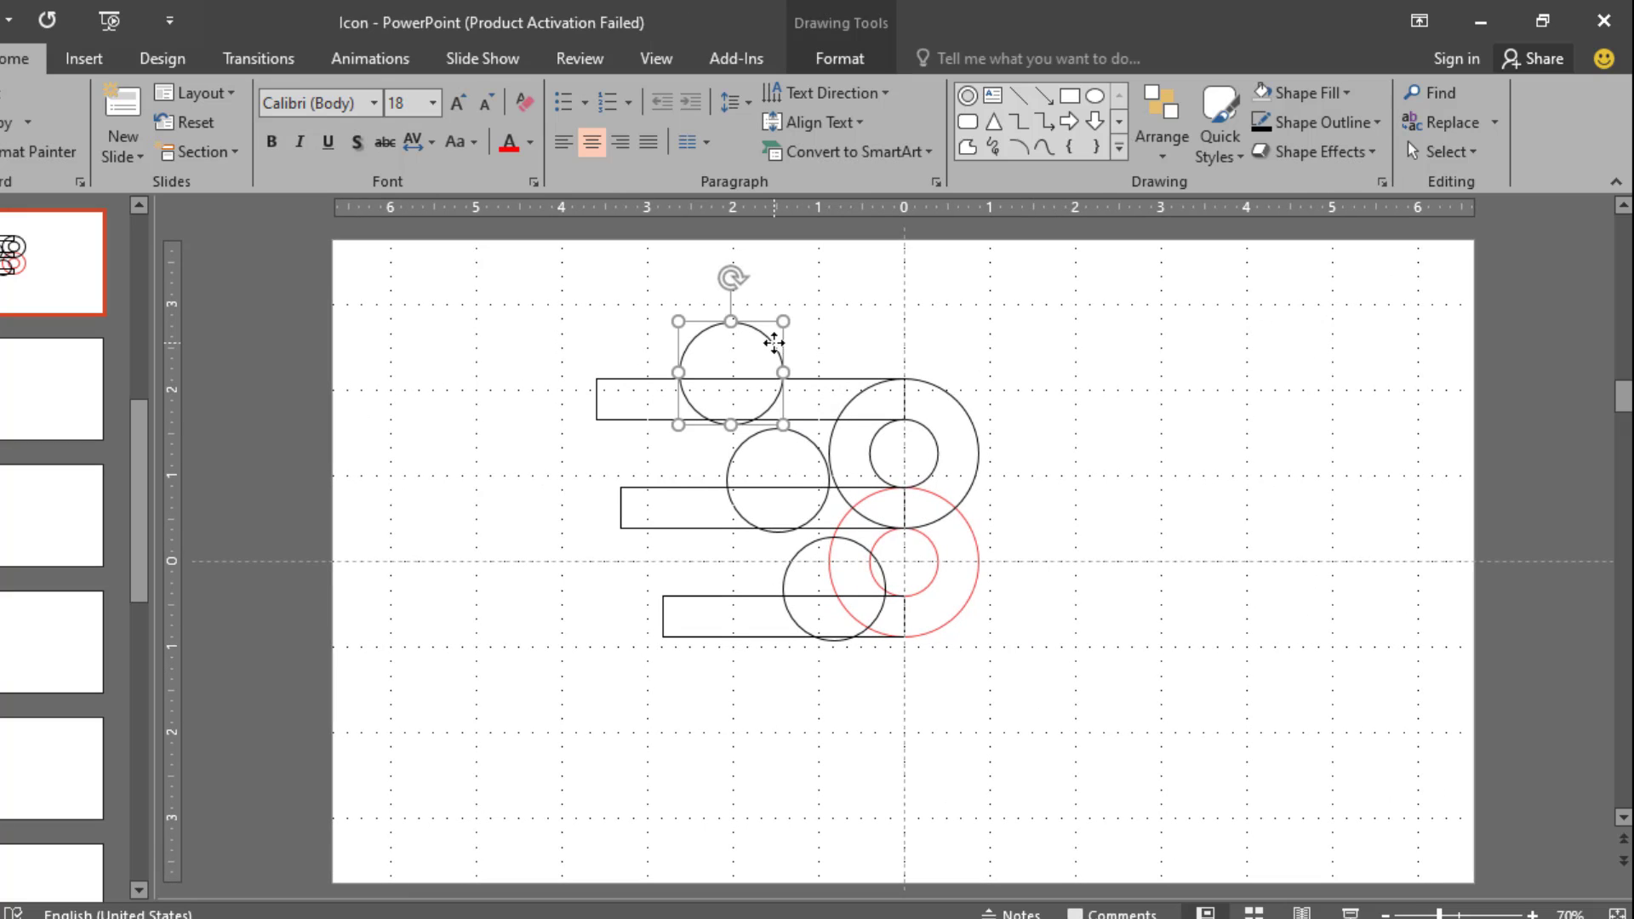
left_click_drag(575, 266, 1260, 853)
scroll(1114, 566, "up", 1)
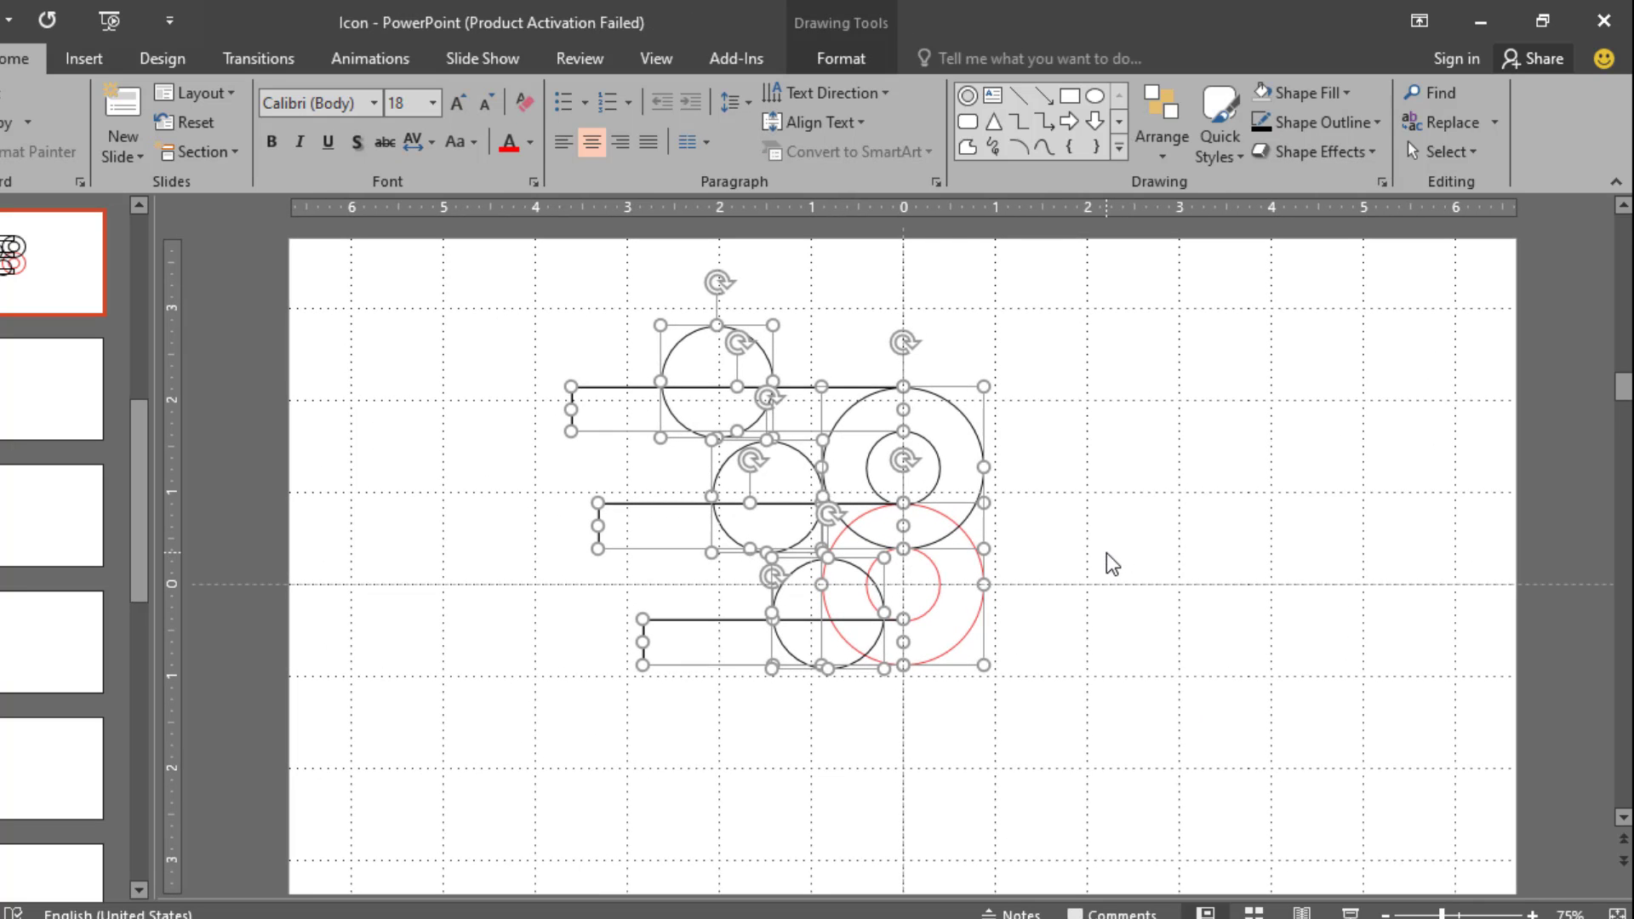
left_click(831, 58)
left_click(206, 149)
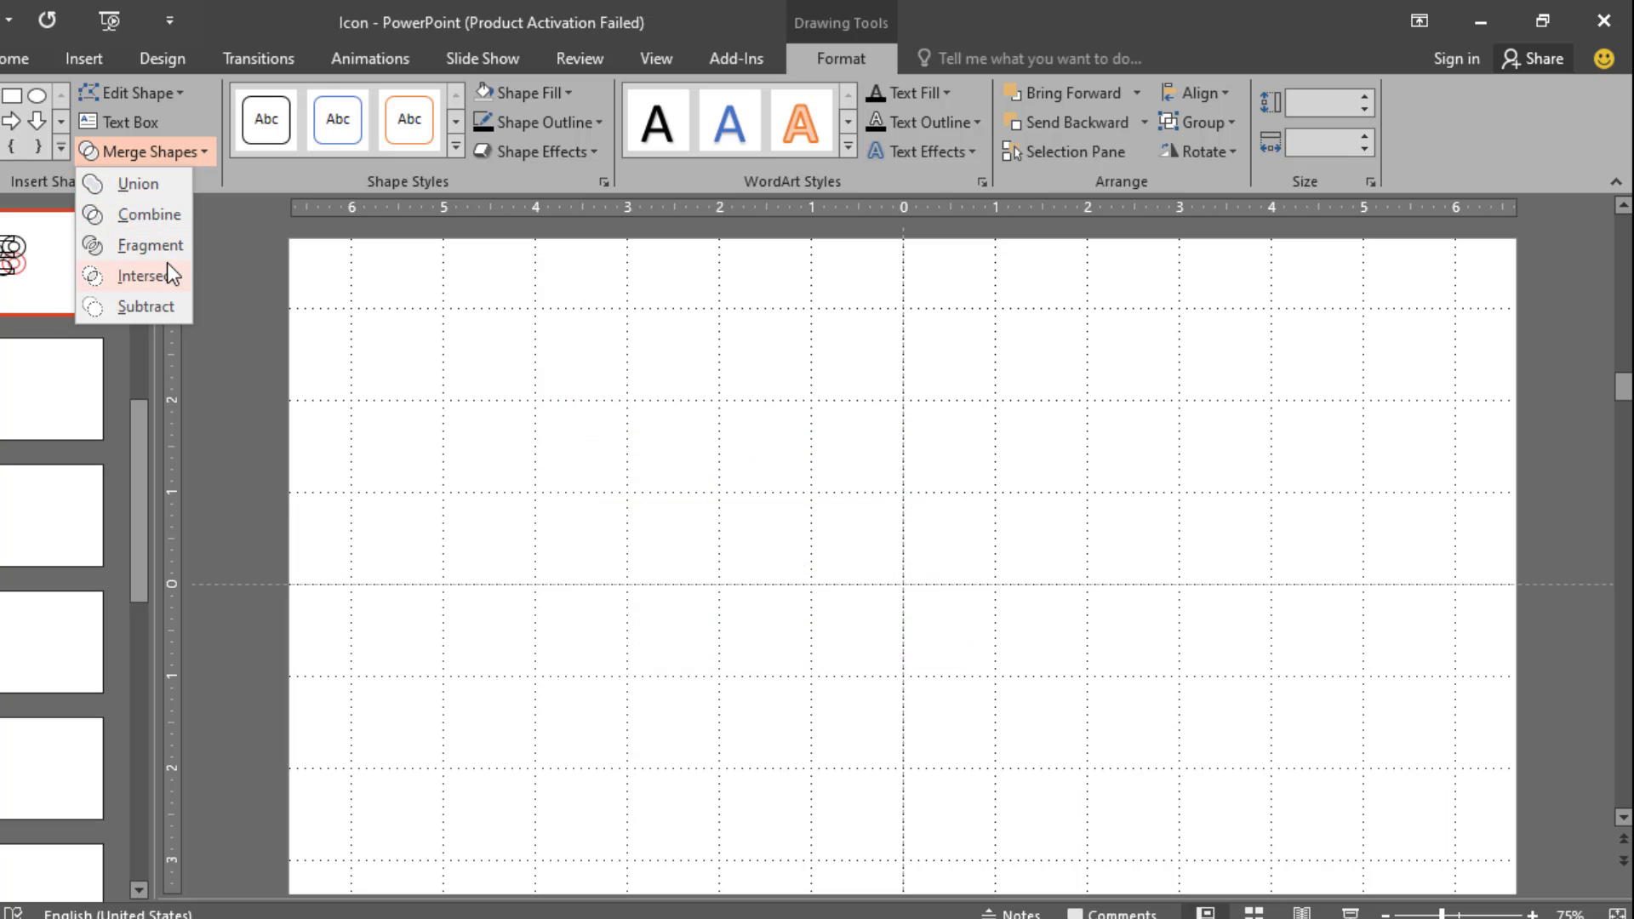
left_click(155, 243)
left_click(1182, 471)
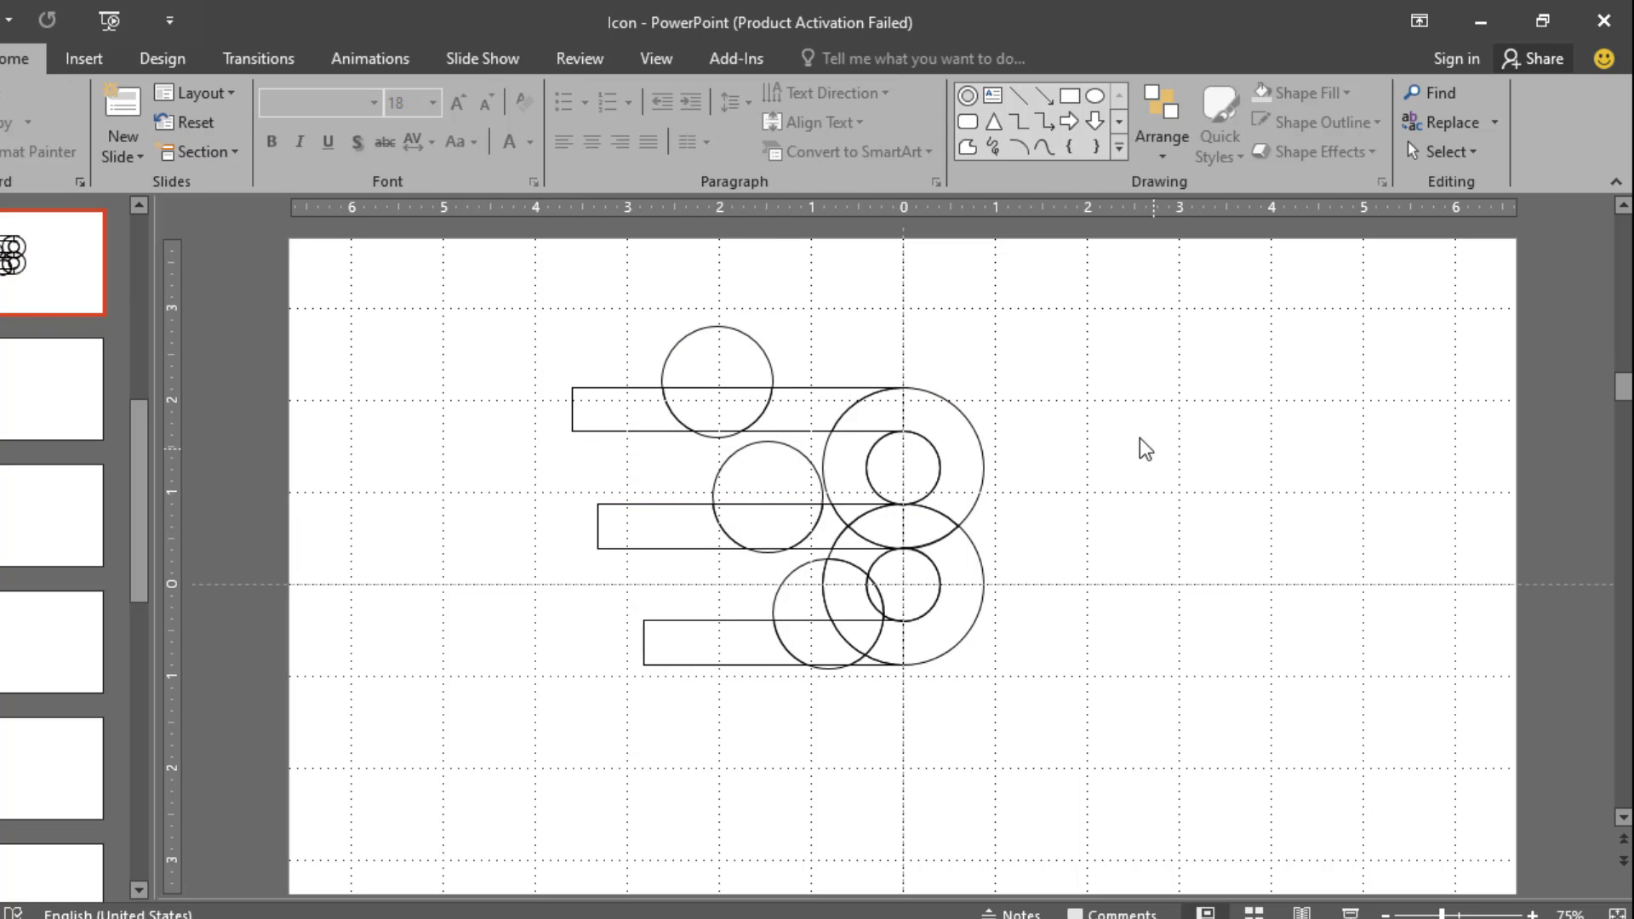
Step: Delete the top rectangle's left end piece and the top circle's pieces above and below the rectangle
scroll(1125, 426, "up", 5)
scroll(661, 369, "down", 4)
scroll(660, 369, "down", 1)
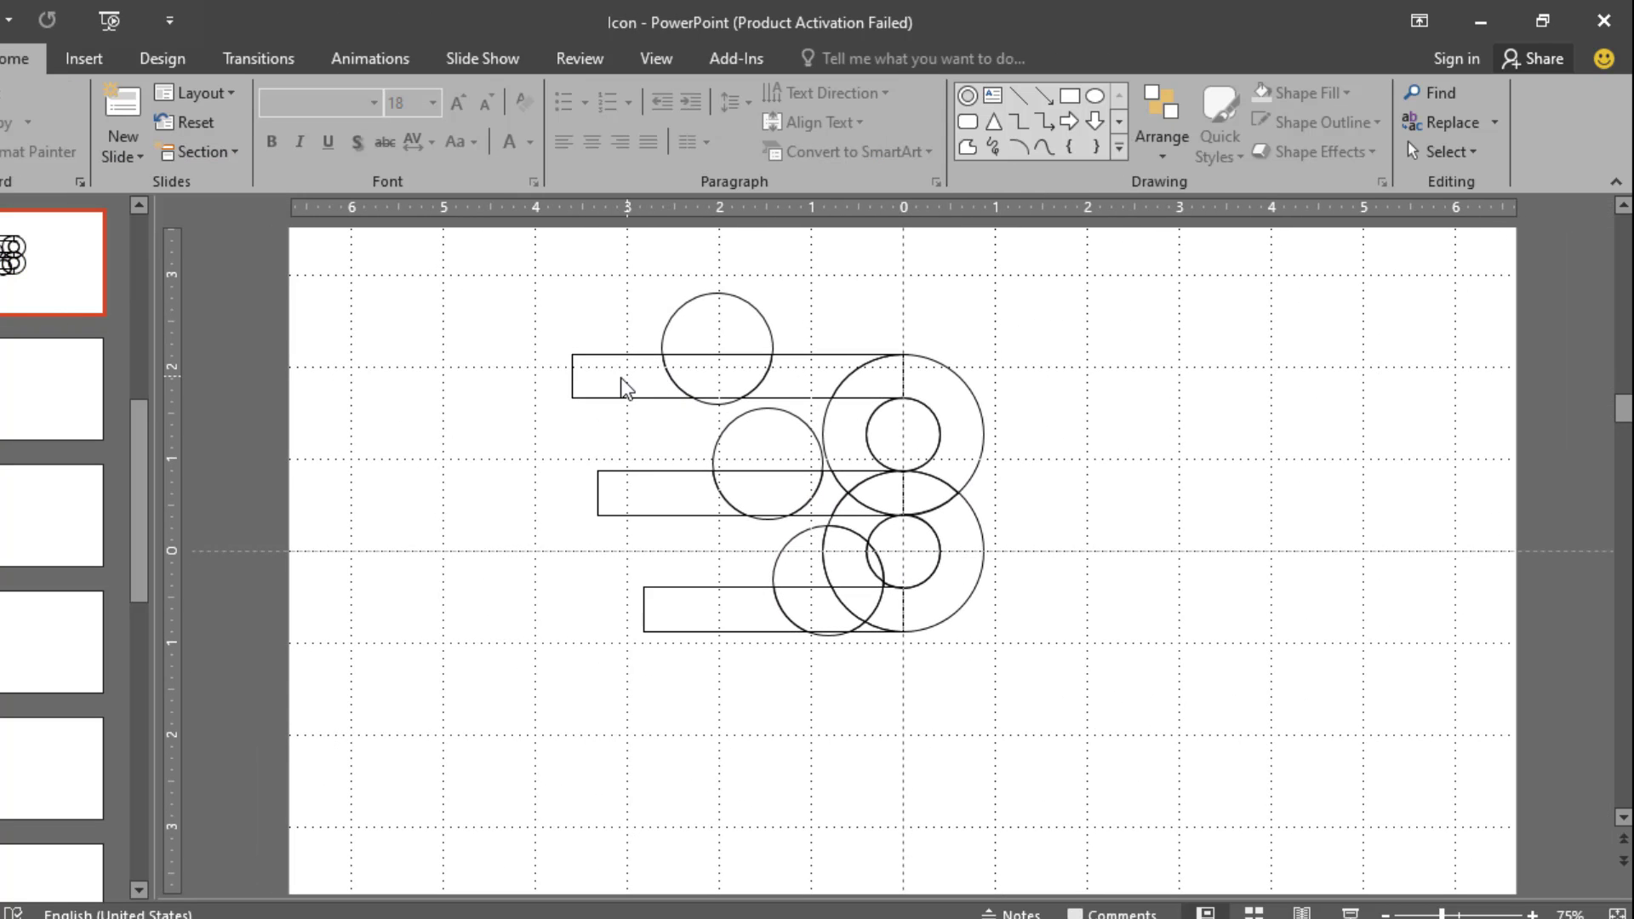
left_click(619, 400)
key("Delete")
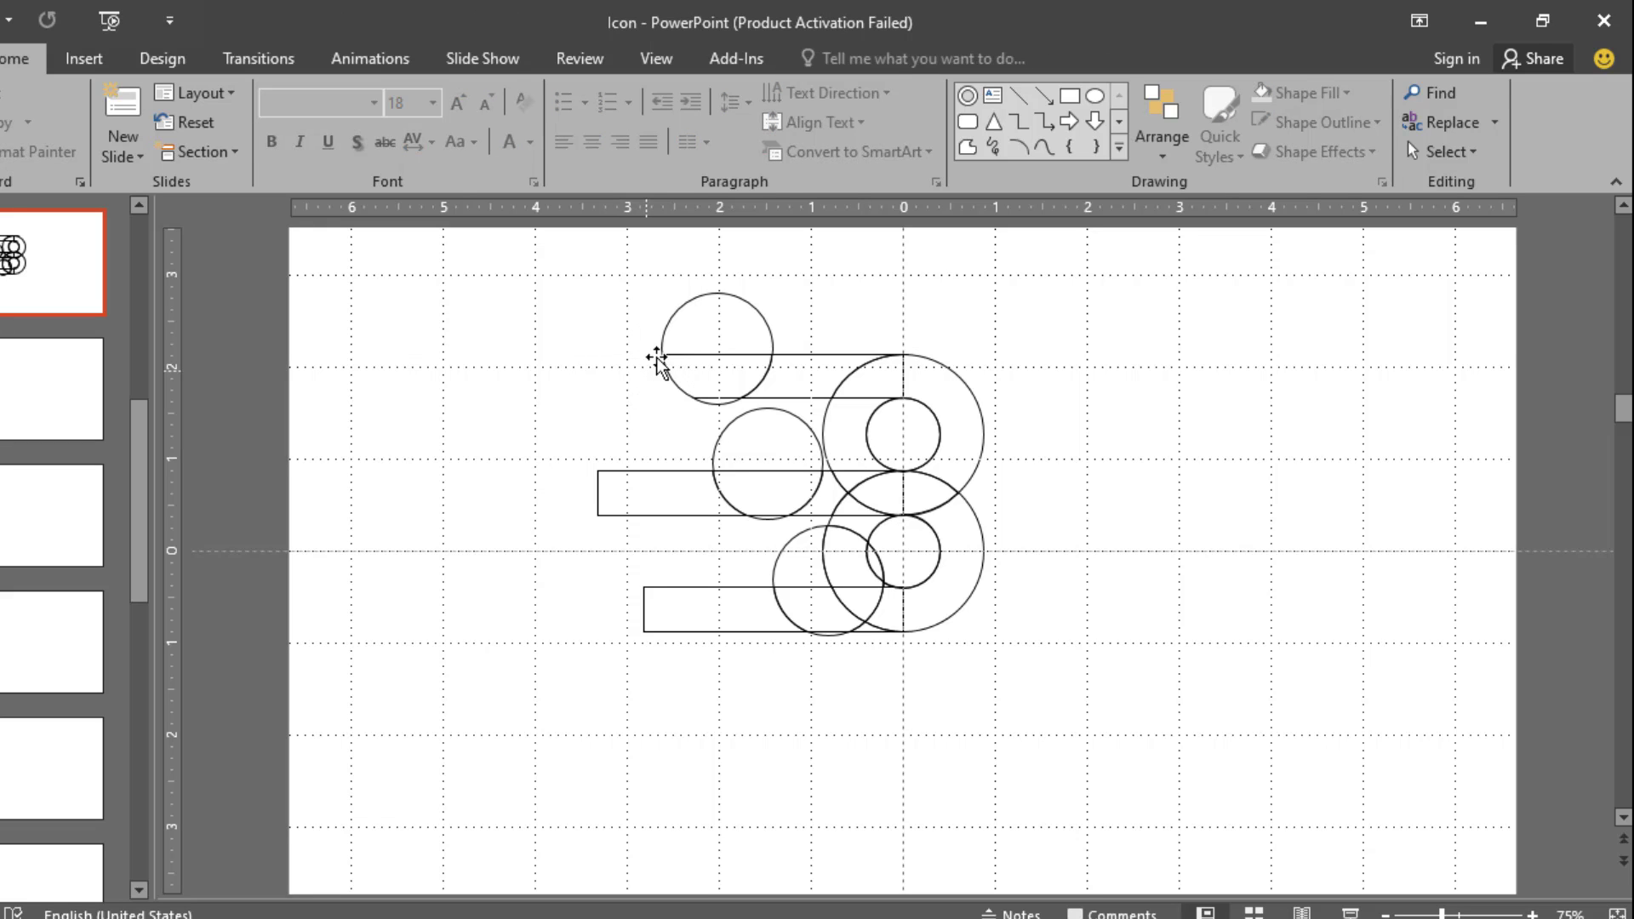
left_click(691, 303)
key("Delete")
scroll(749, 311, "up", 5)
left_click(598, 302)
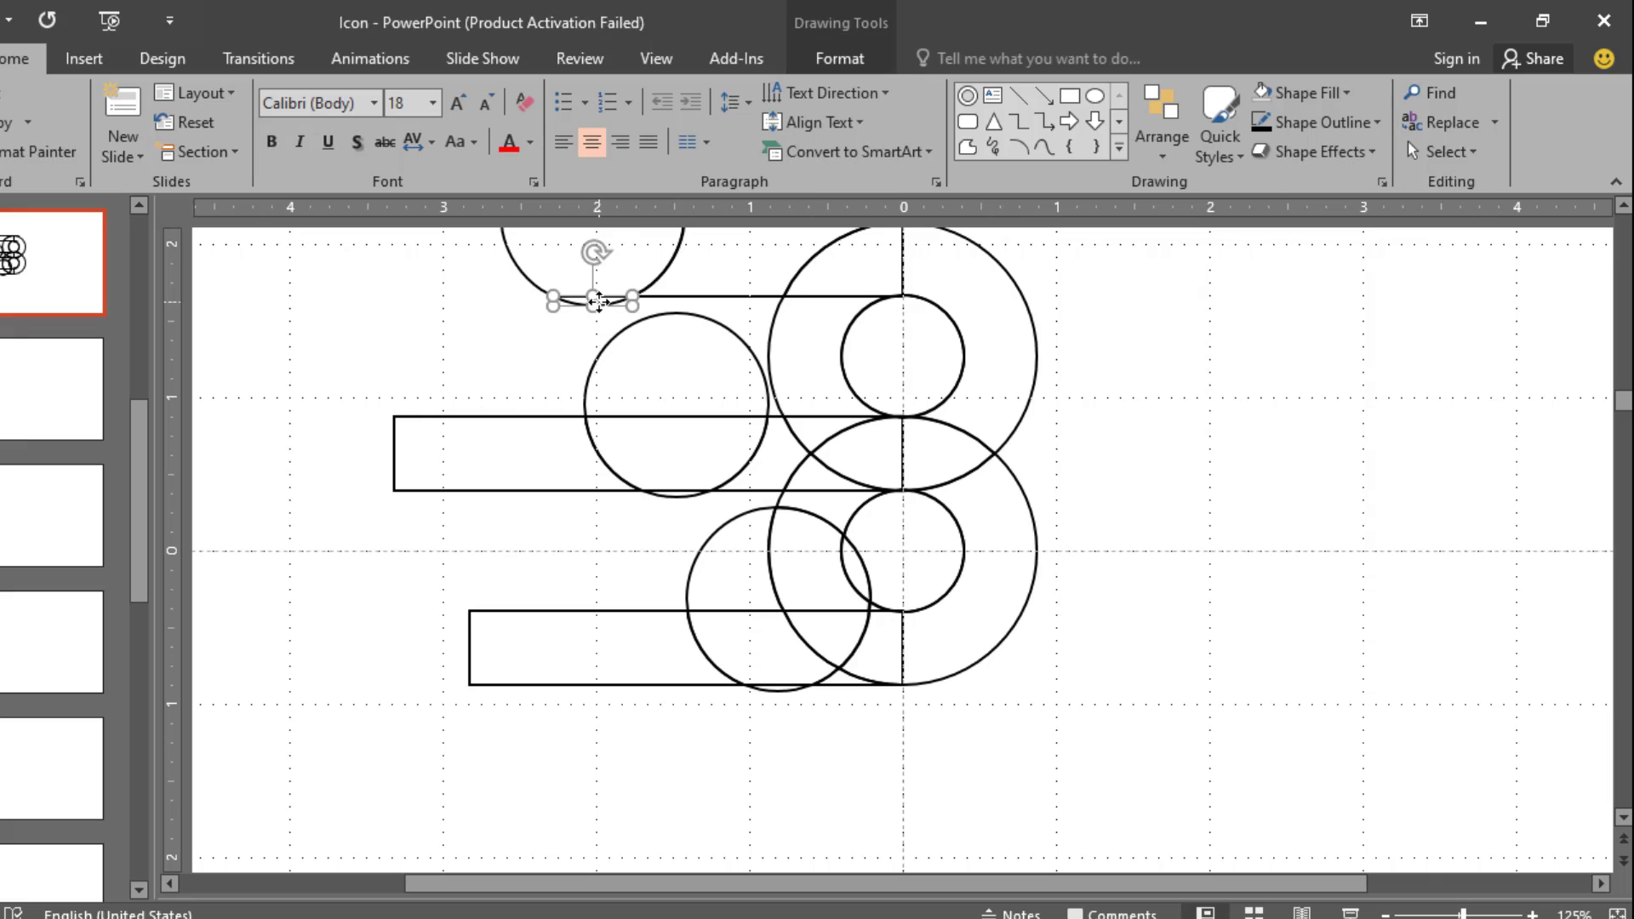
key("Delete")
Step: Delete the middle rectangle's left end piece and the middle circle's pieces above and below the rectangle
left_click(528, 416)
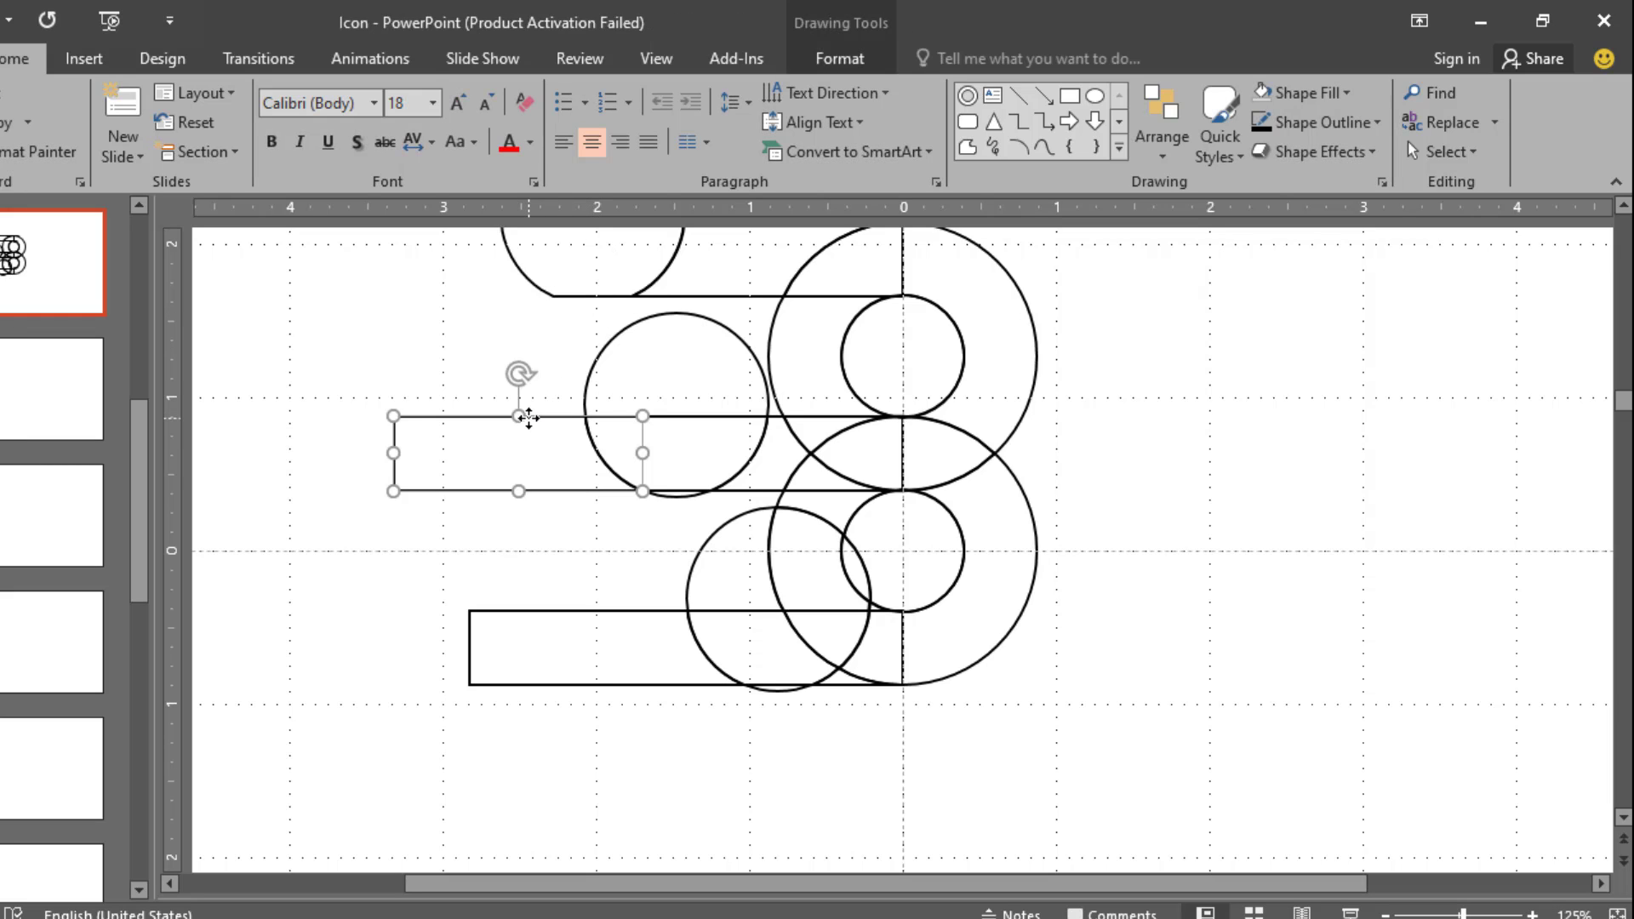
key("Delete")
left_click(589, 382)
key("Delete")
left_click(669, 498)
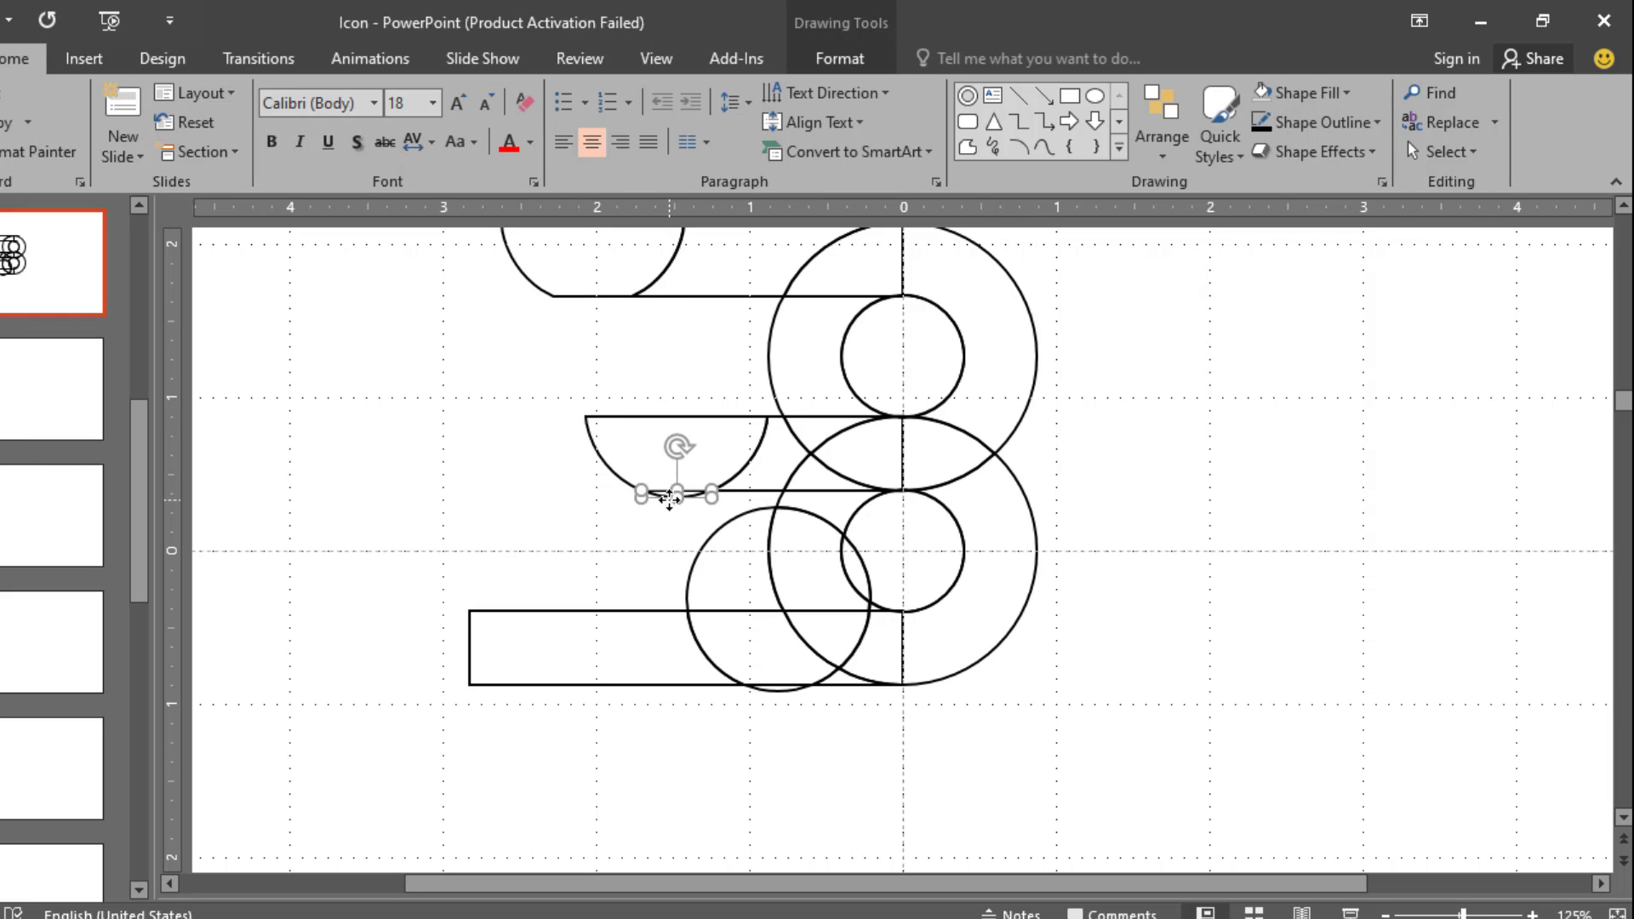
key("Delete")
Step: Delete the bottom rectangle's left end piece and the bottom circle's pieces outside the ring, above and below the rectangle
left_click(715, 542)
key("Delete")
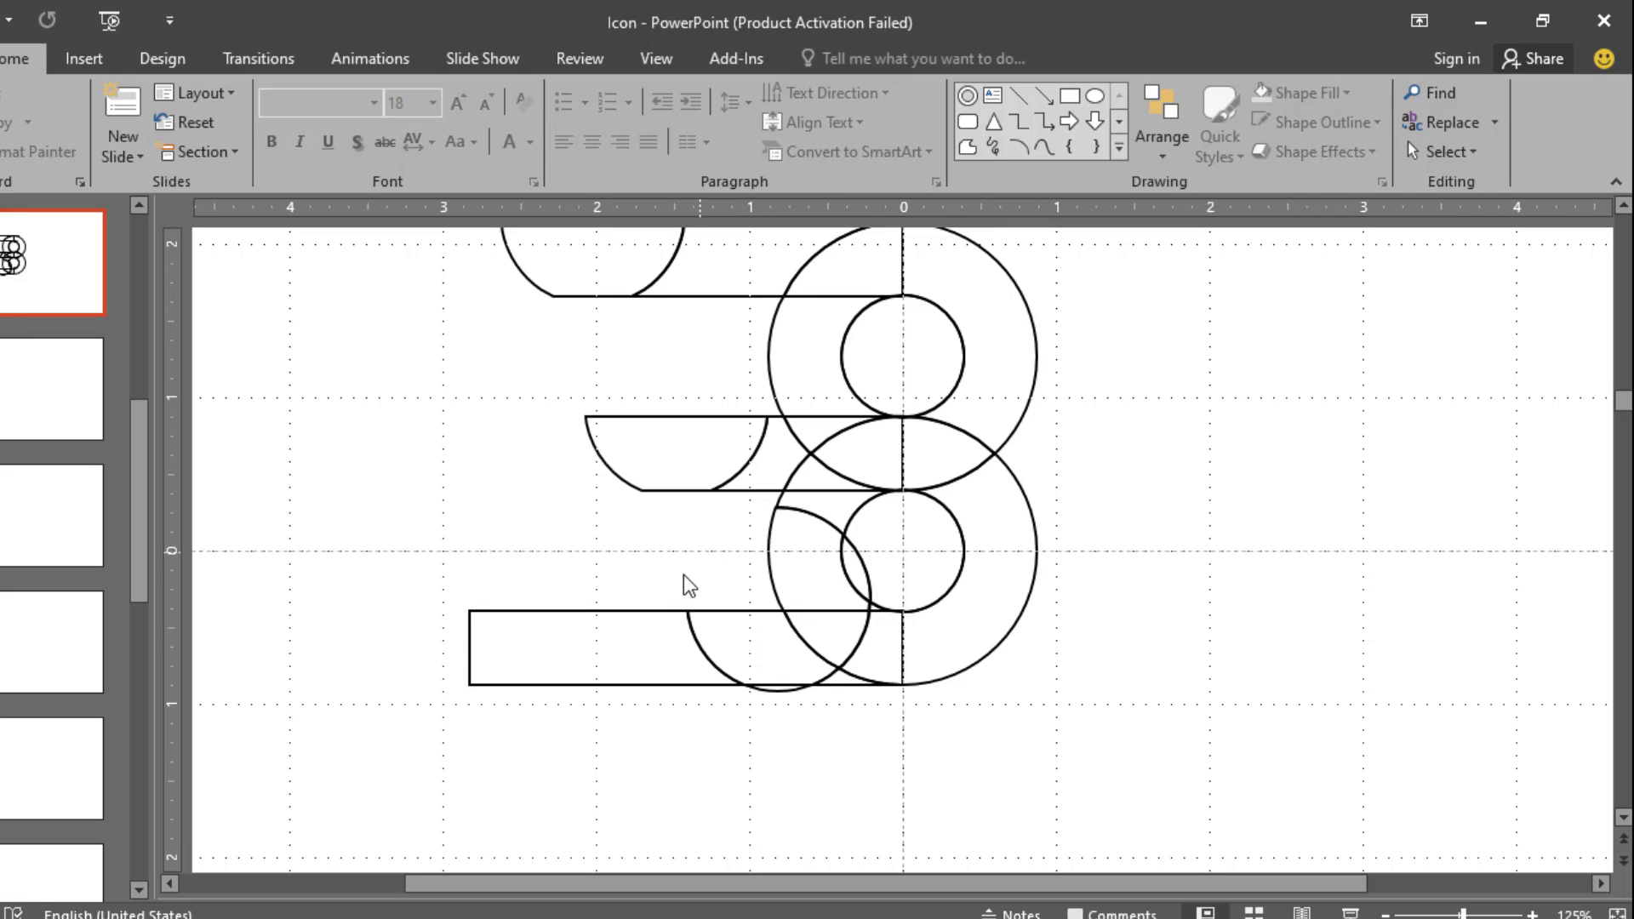
left_click(646, 613)
key("Delete")
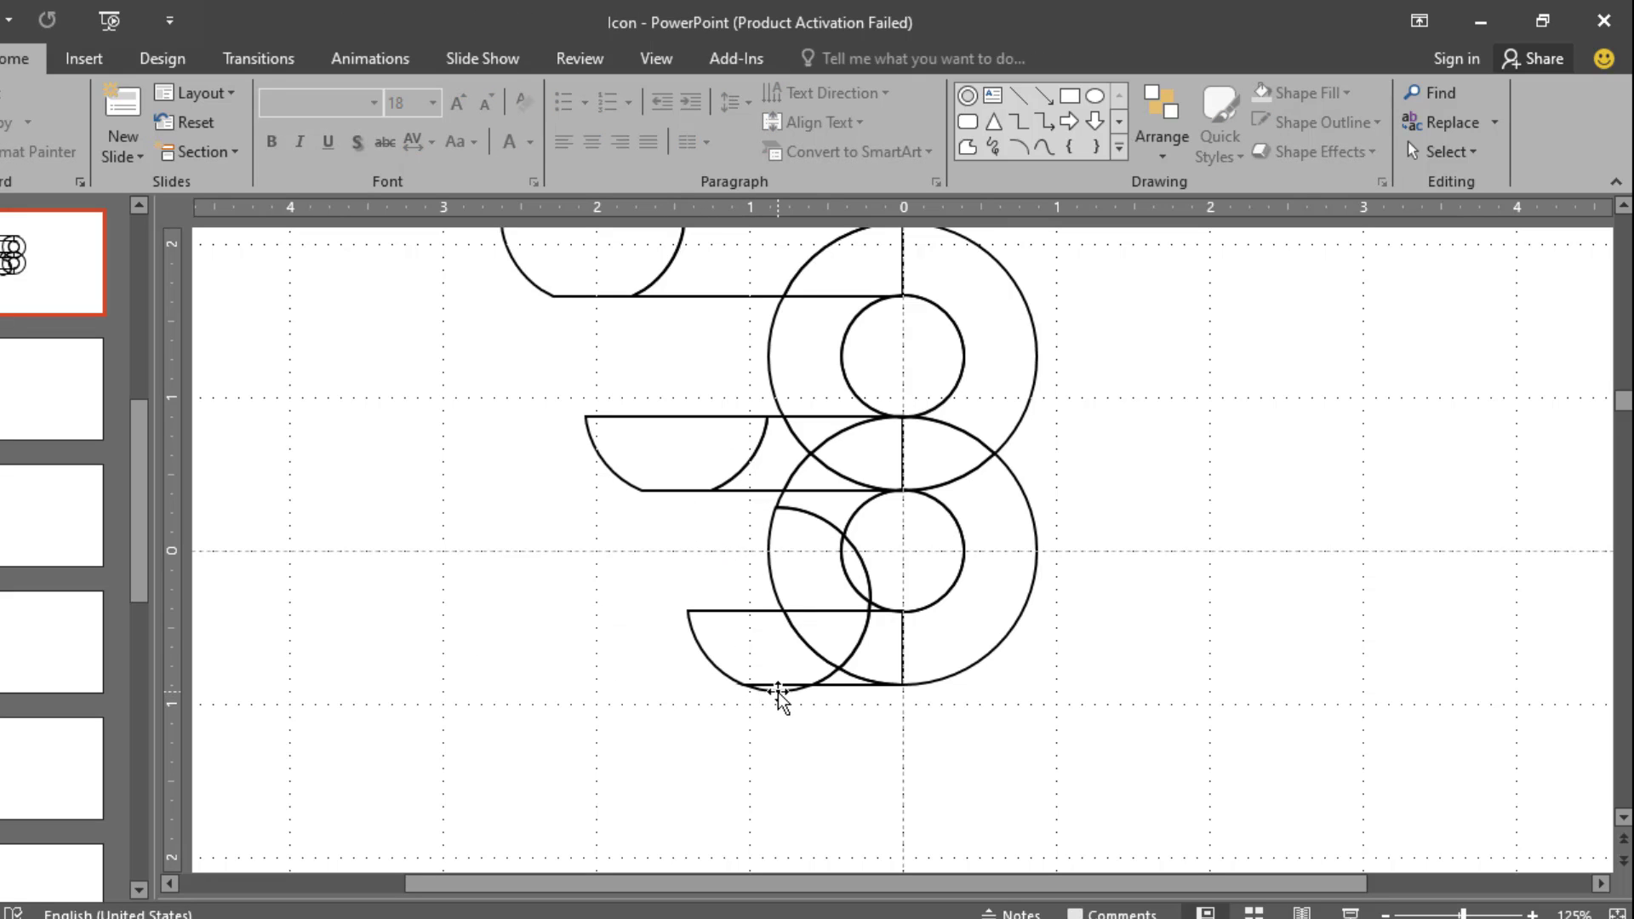
left_click(776, 690)
key("Delete")
Step: Delete the leftover fragments inside the lower ring's hole
left_click(867, 563)
key("Delete")
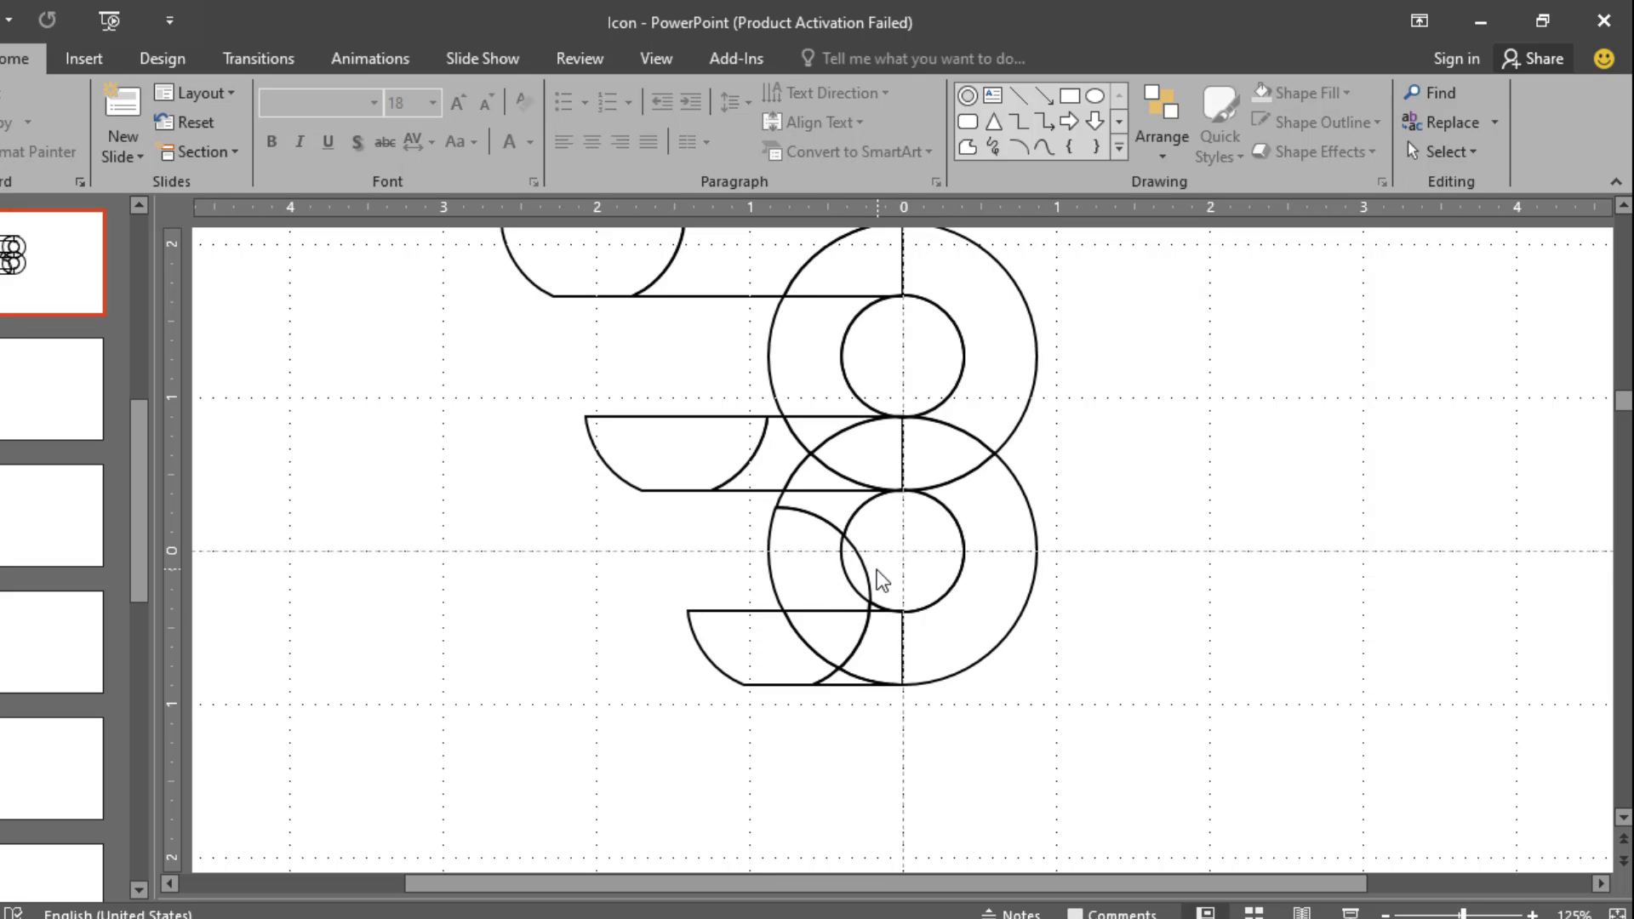
left_click(868, 562)
key("Delete")
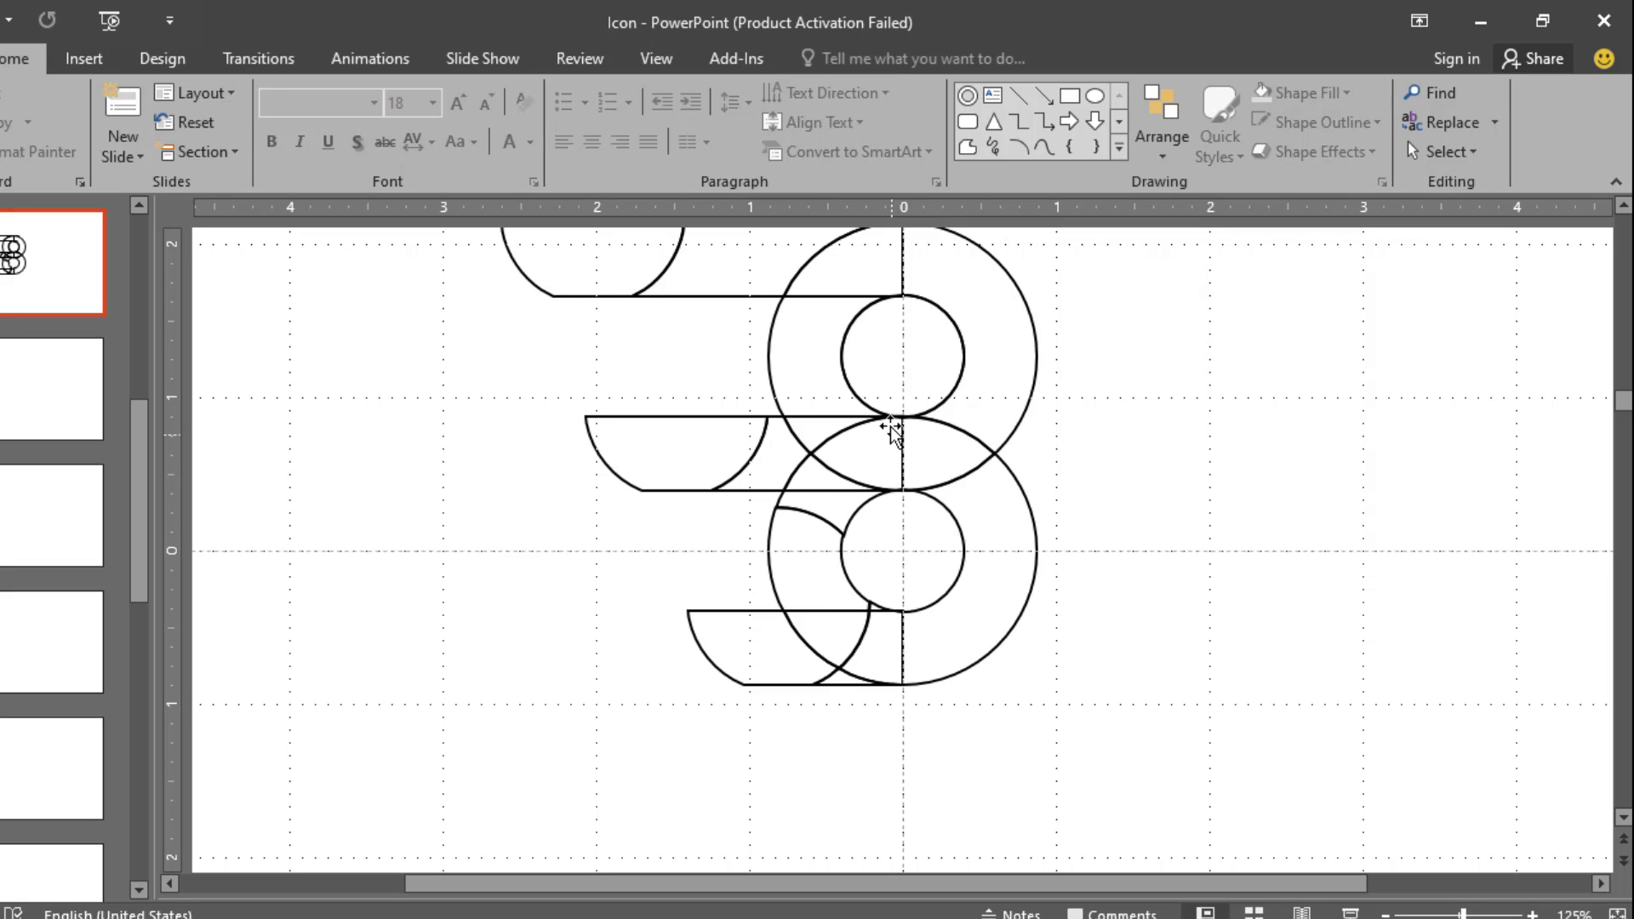
left_click(843, 370)
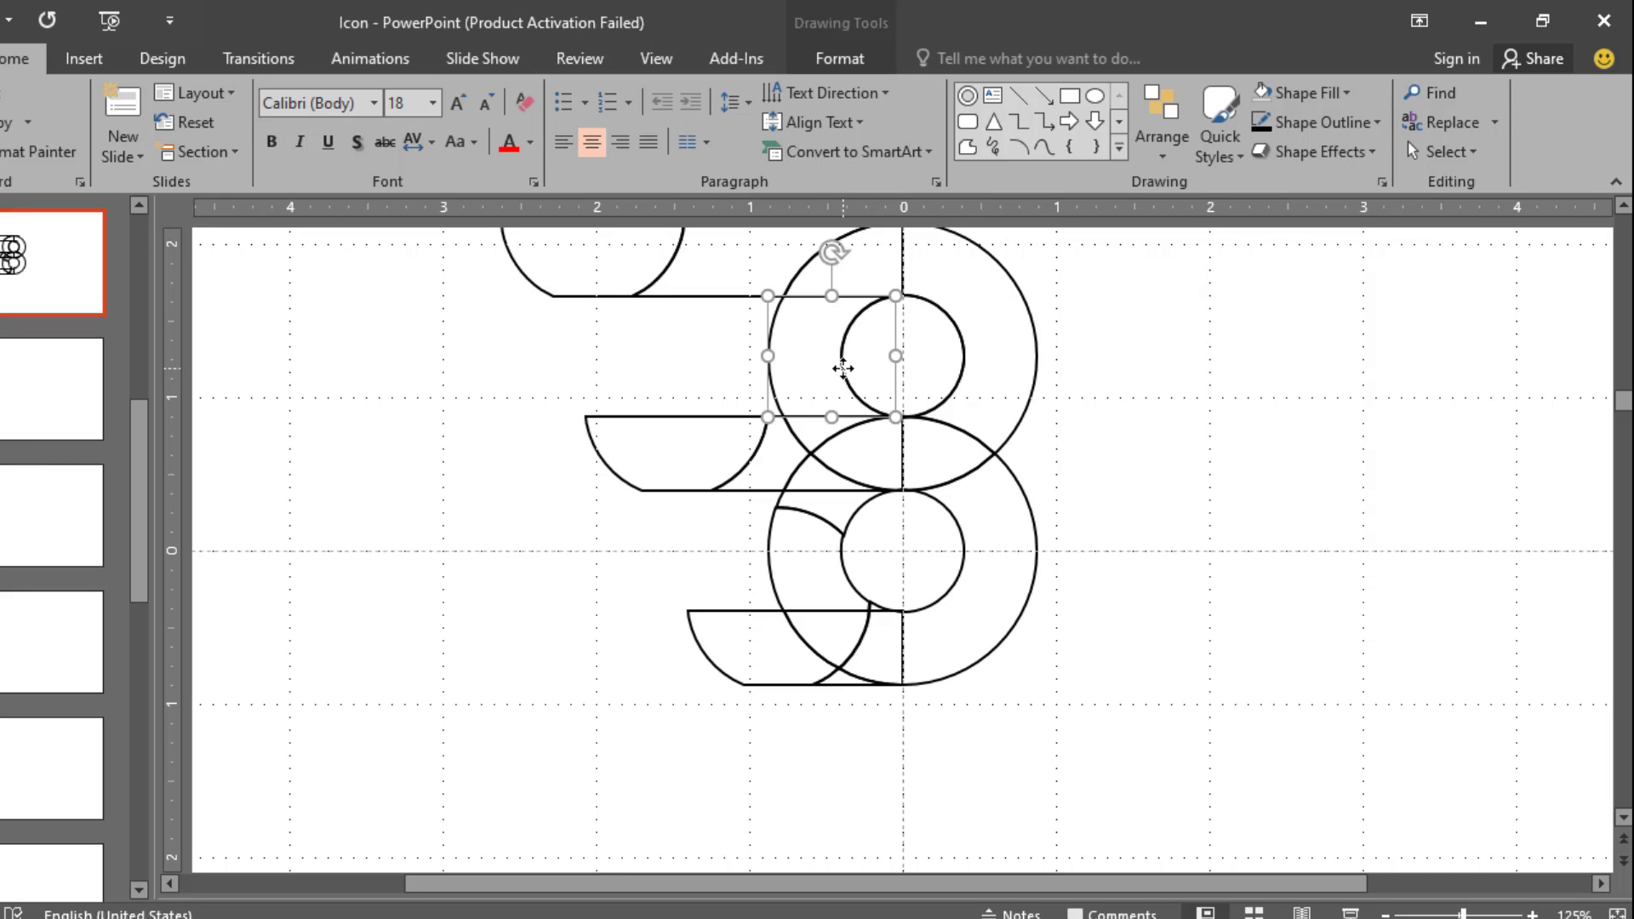
left_click(959, 357)
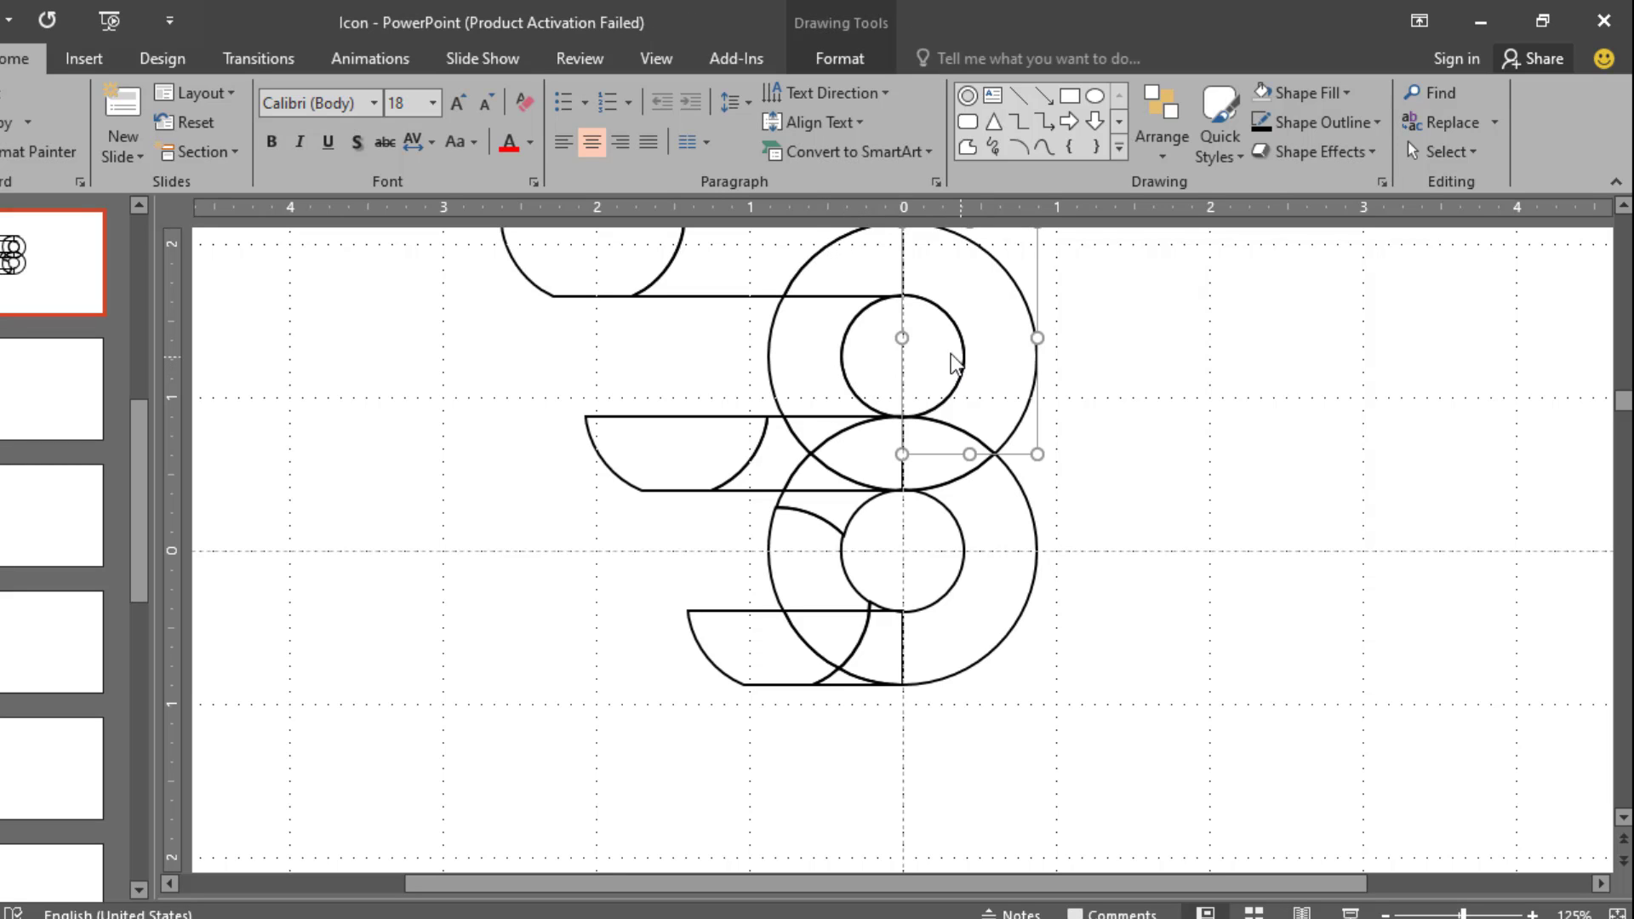
left_click(917, 364)
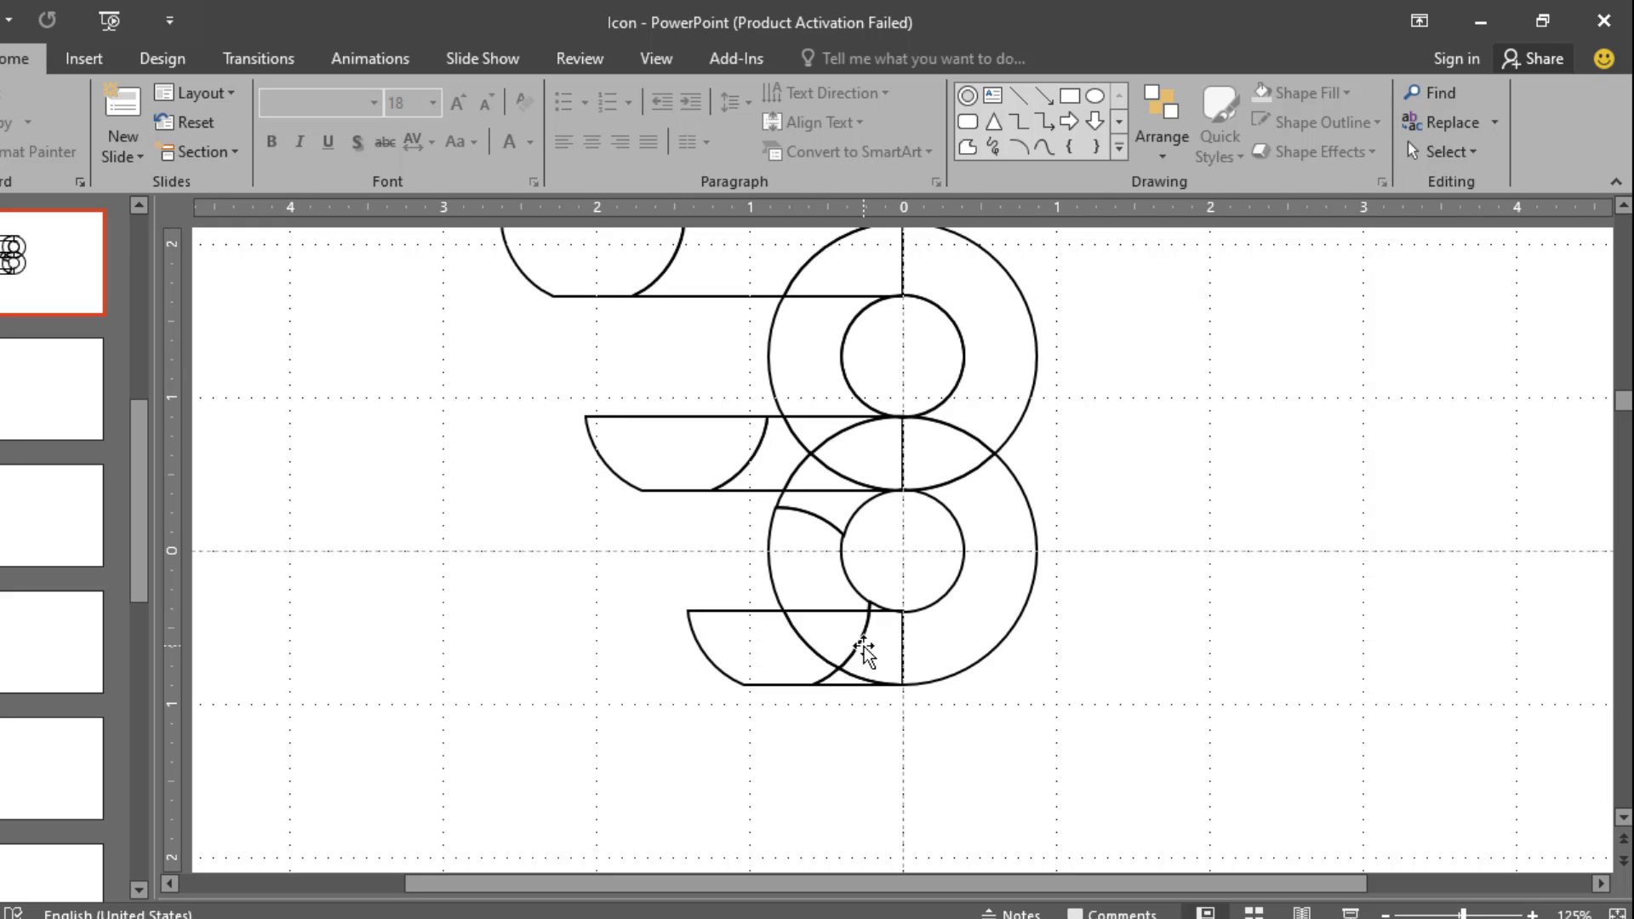
scroll(1124, 610, "down", 5, "ctrl")
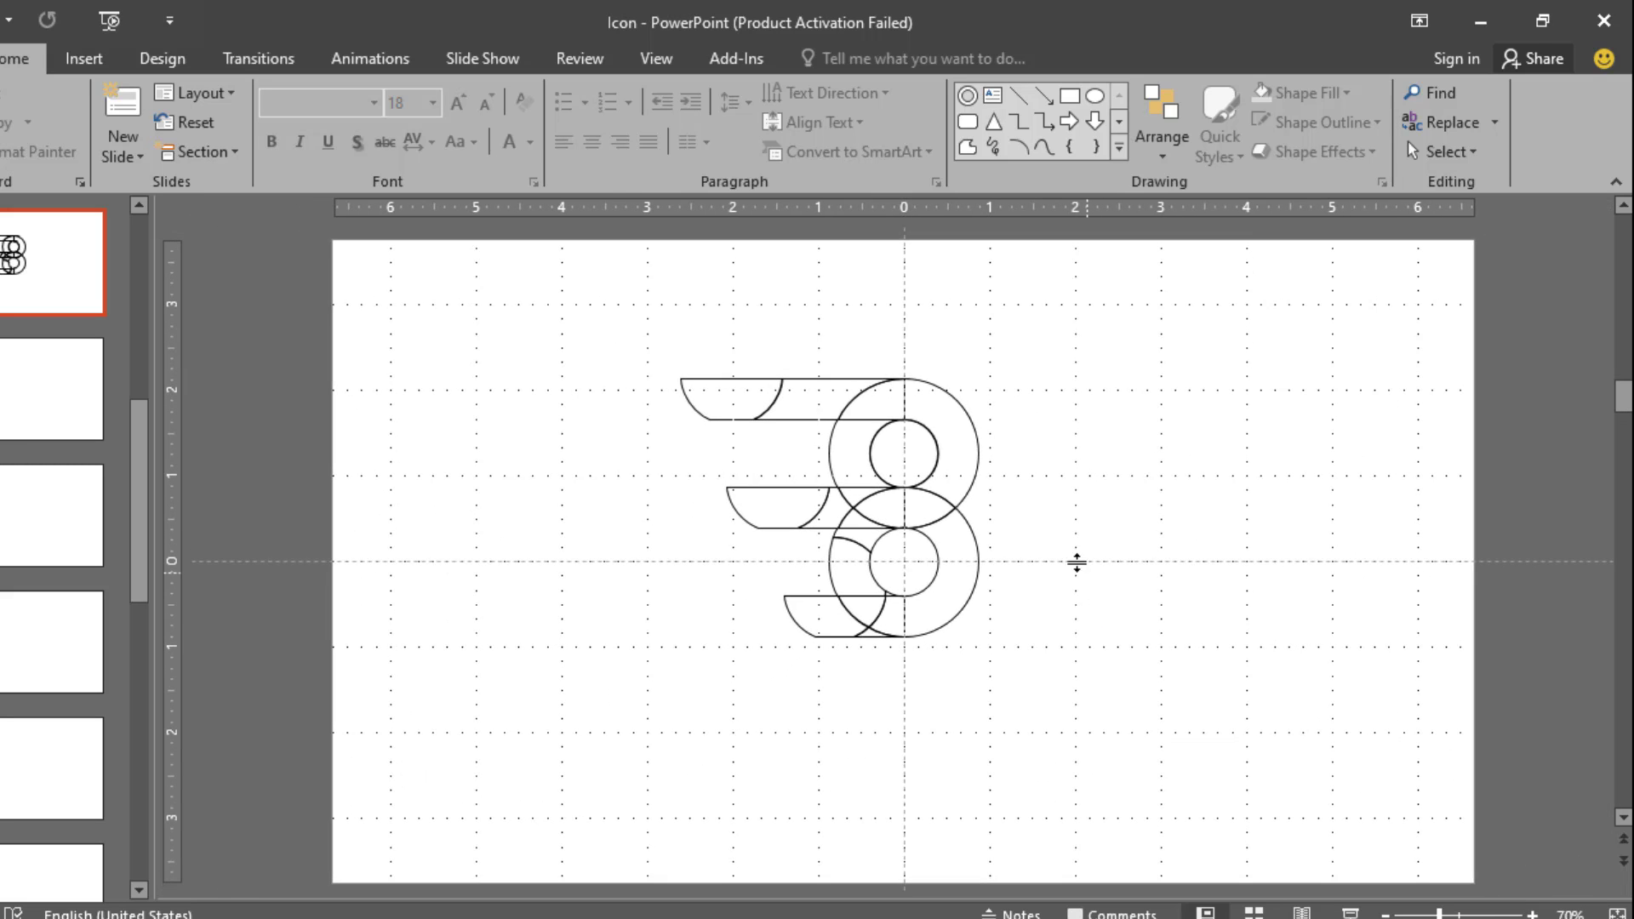
scroll(996, 442, "up", 5, "ctrl")
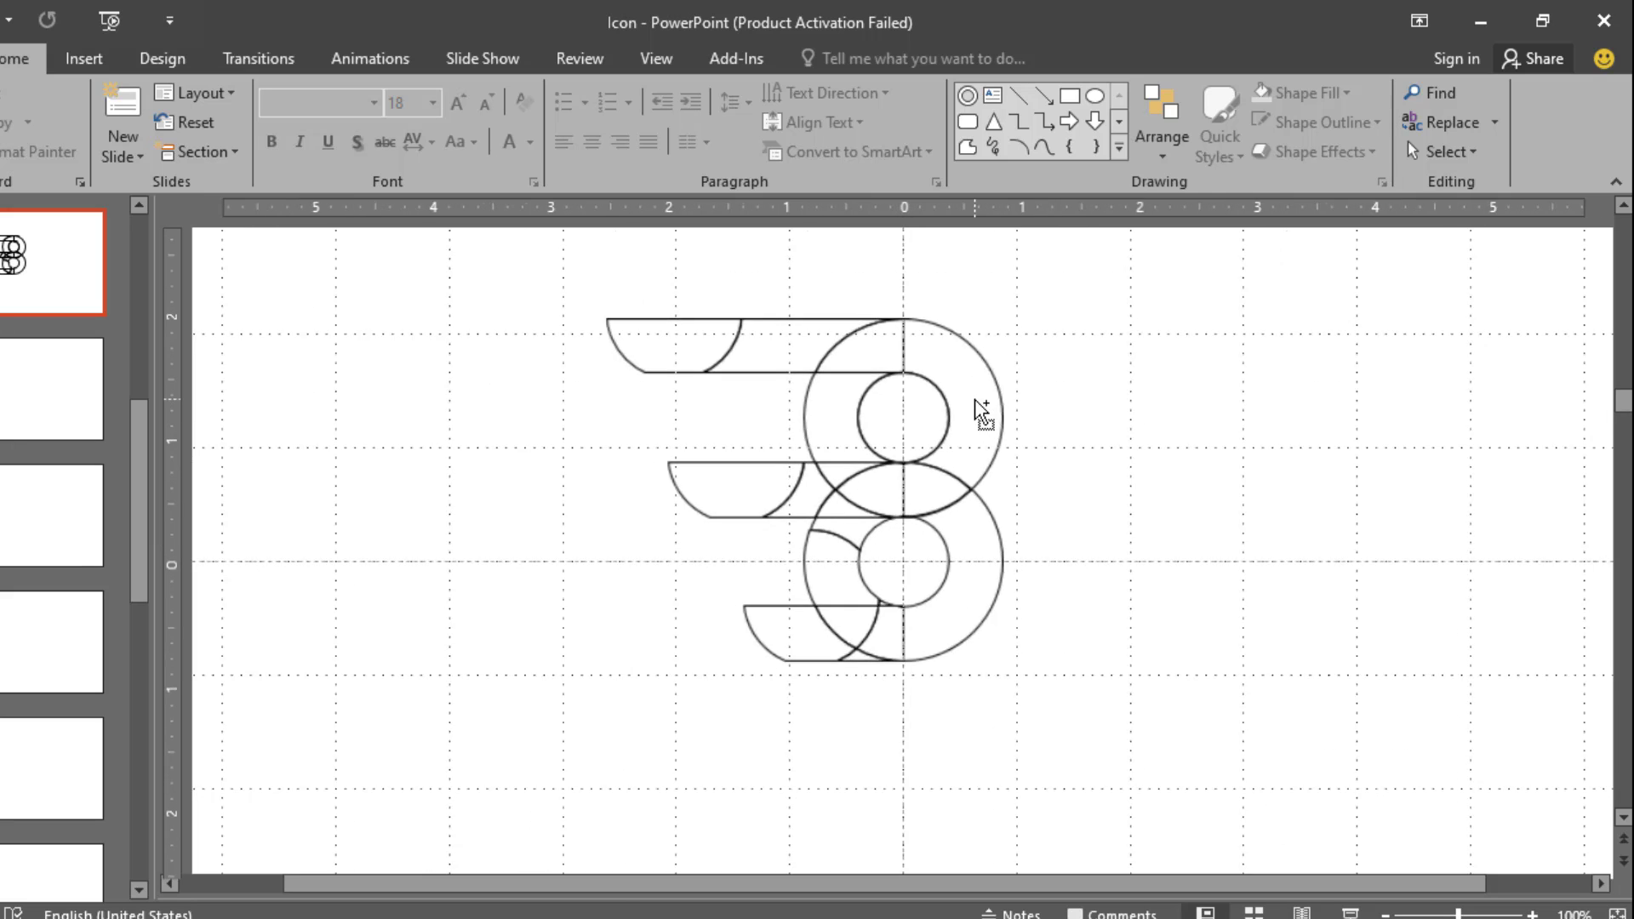
scroll(983, 396, "up", 2)
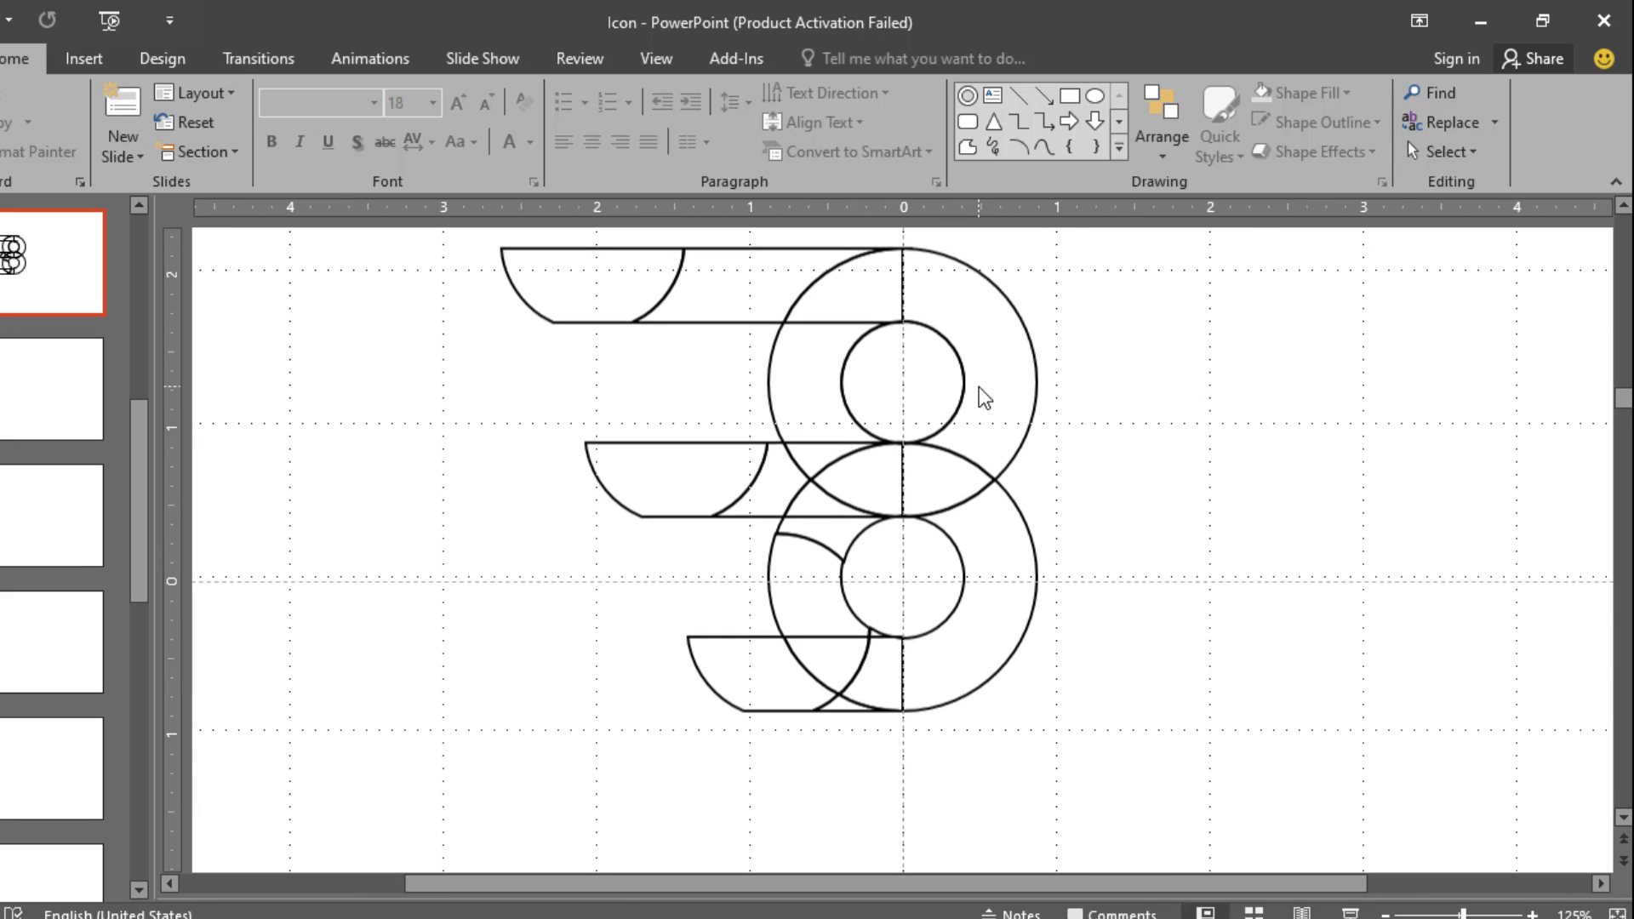
Step: Fill the upper ring's right half and the adjoining part of the top bar with the standard blue
left_click(985, 349)
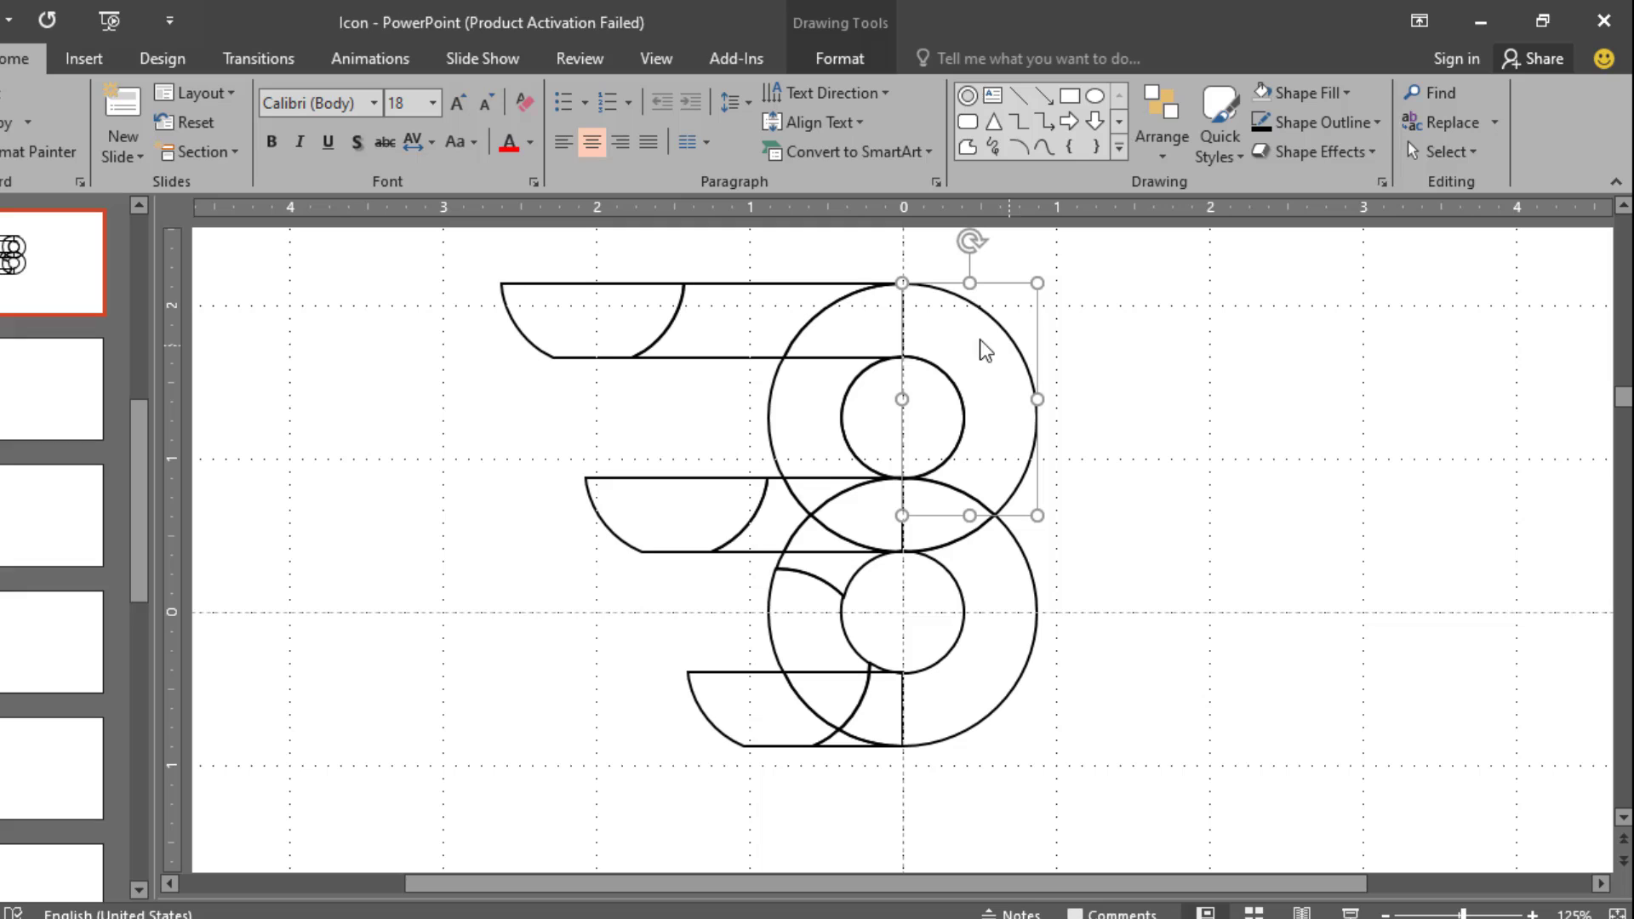
left_click(855, 298, "shift")
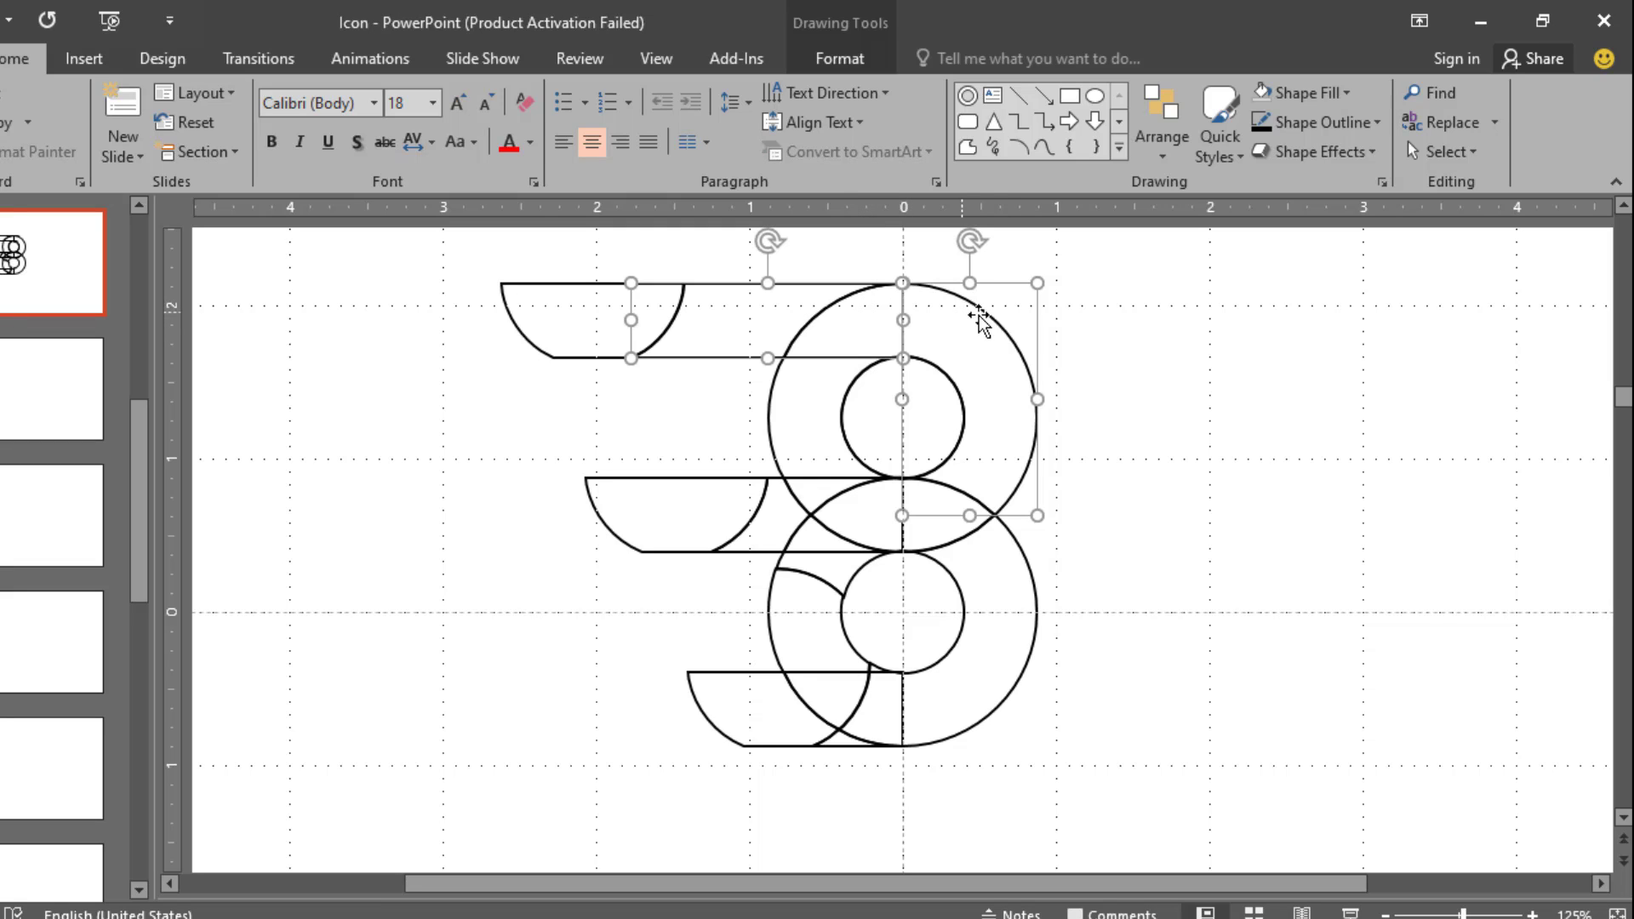
left_click(835, 58)
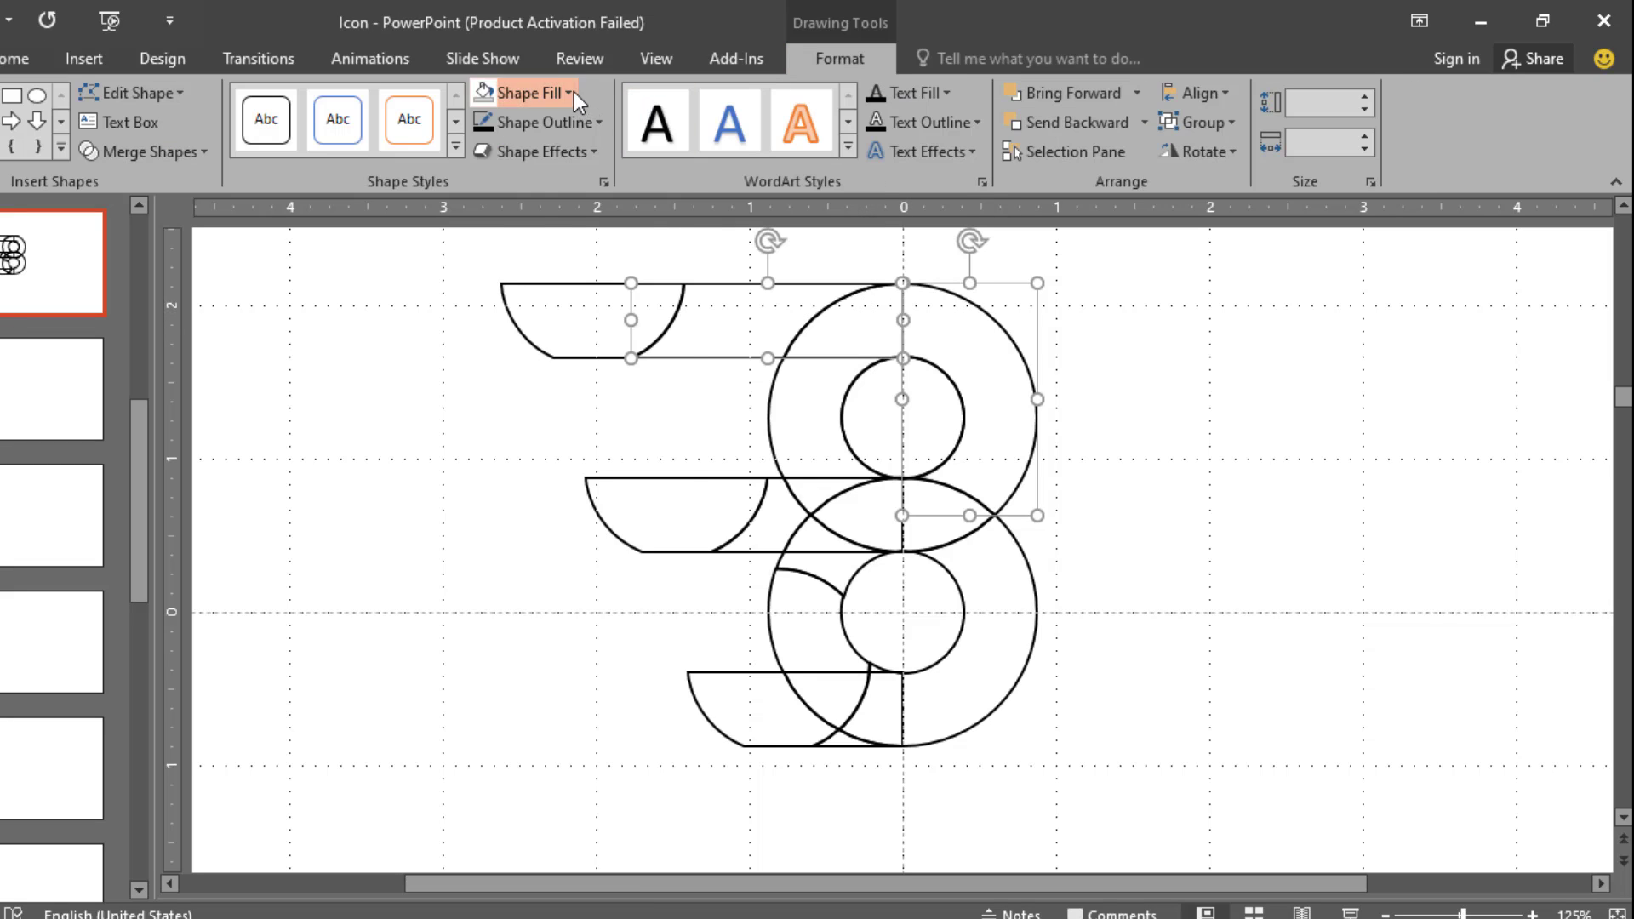
left_click(573, 90)
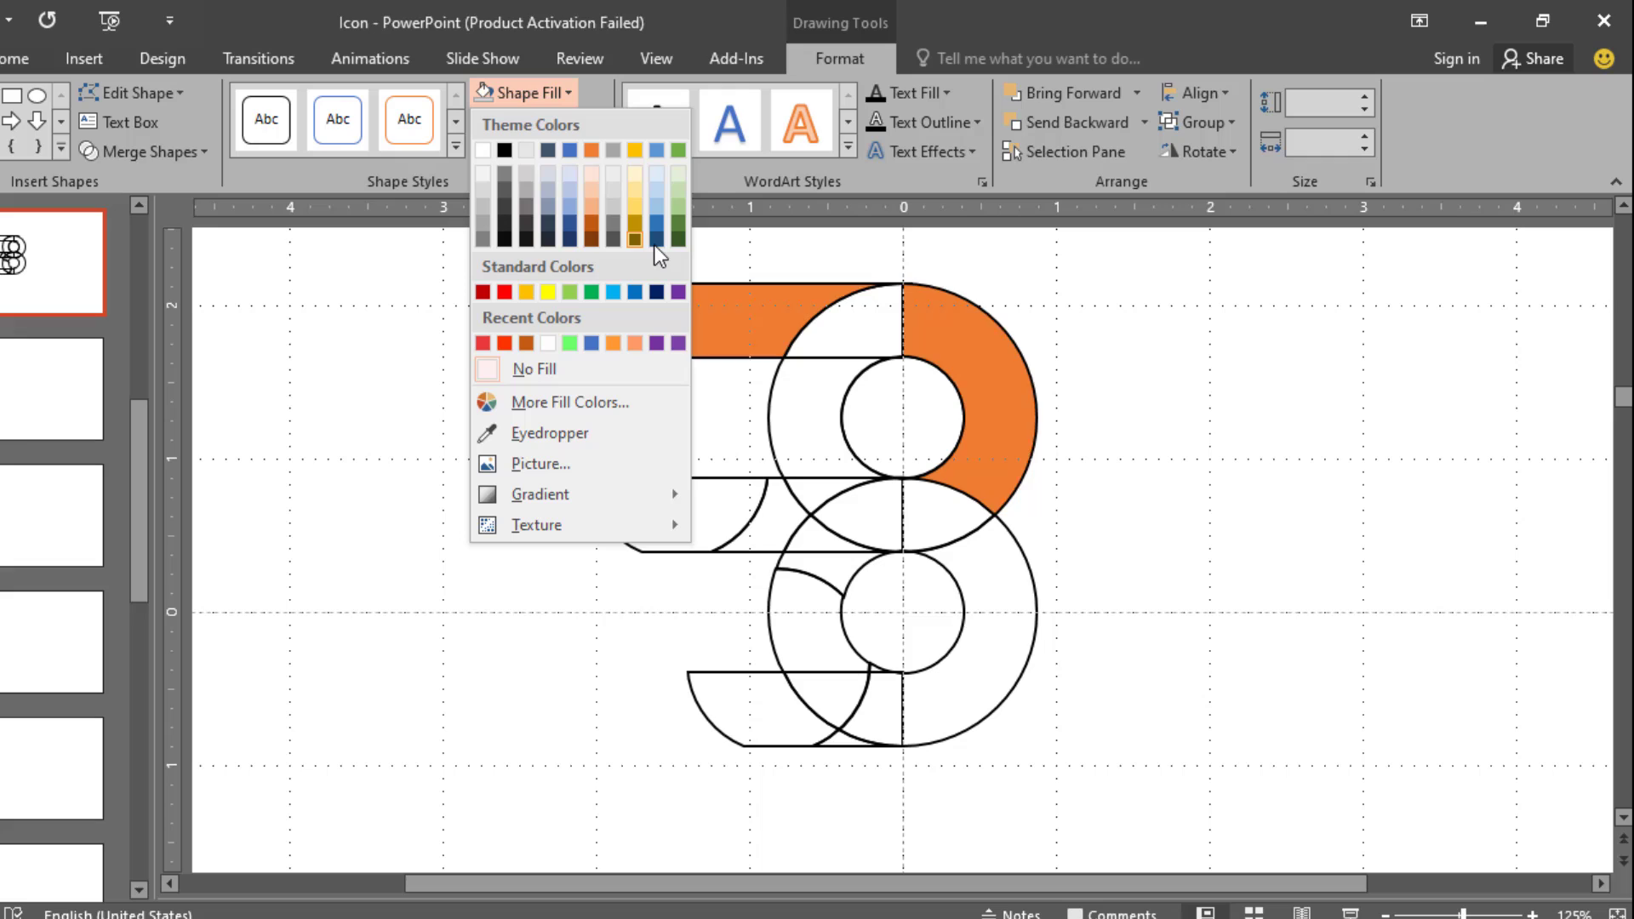
left_click(635, 292)
Step: Fill the upper ring's left fragment and the top bar's left end piece with the same blue
left_click(768, 399)
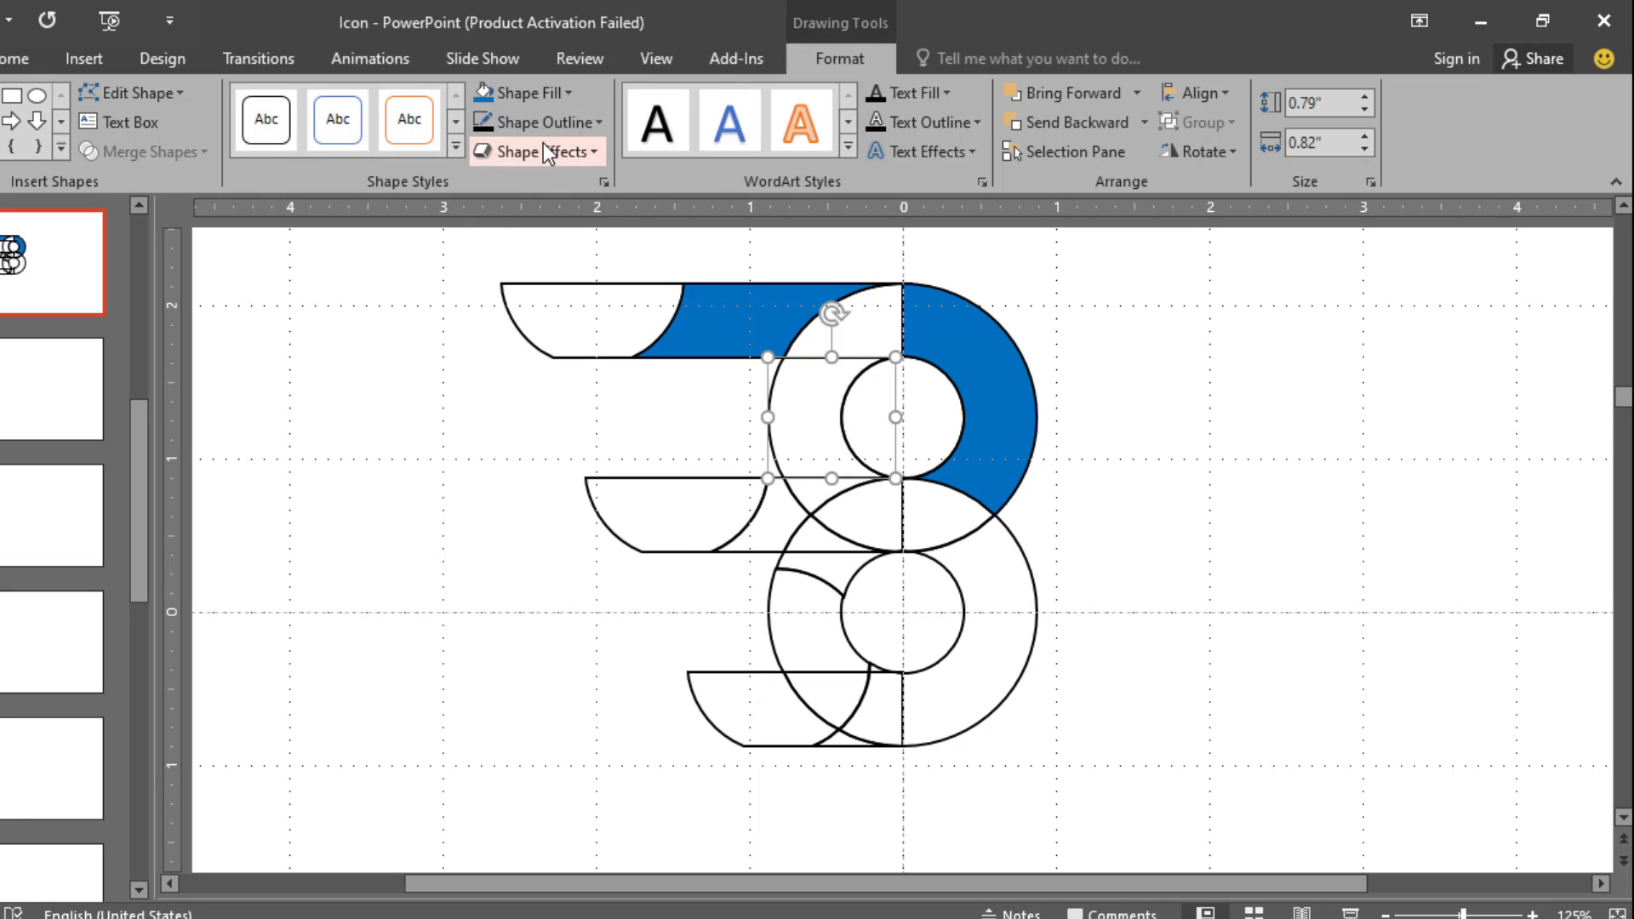
left_click(483, 96)
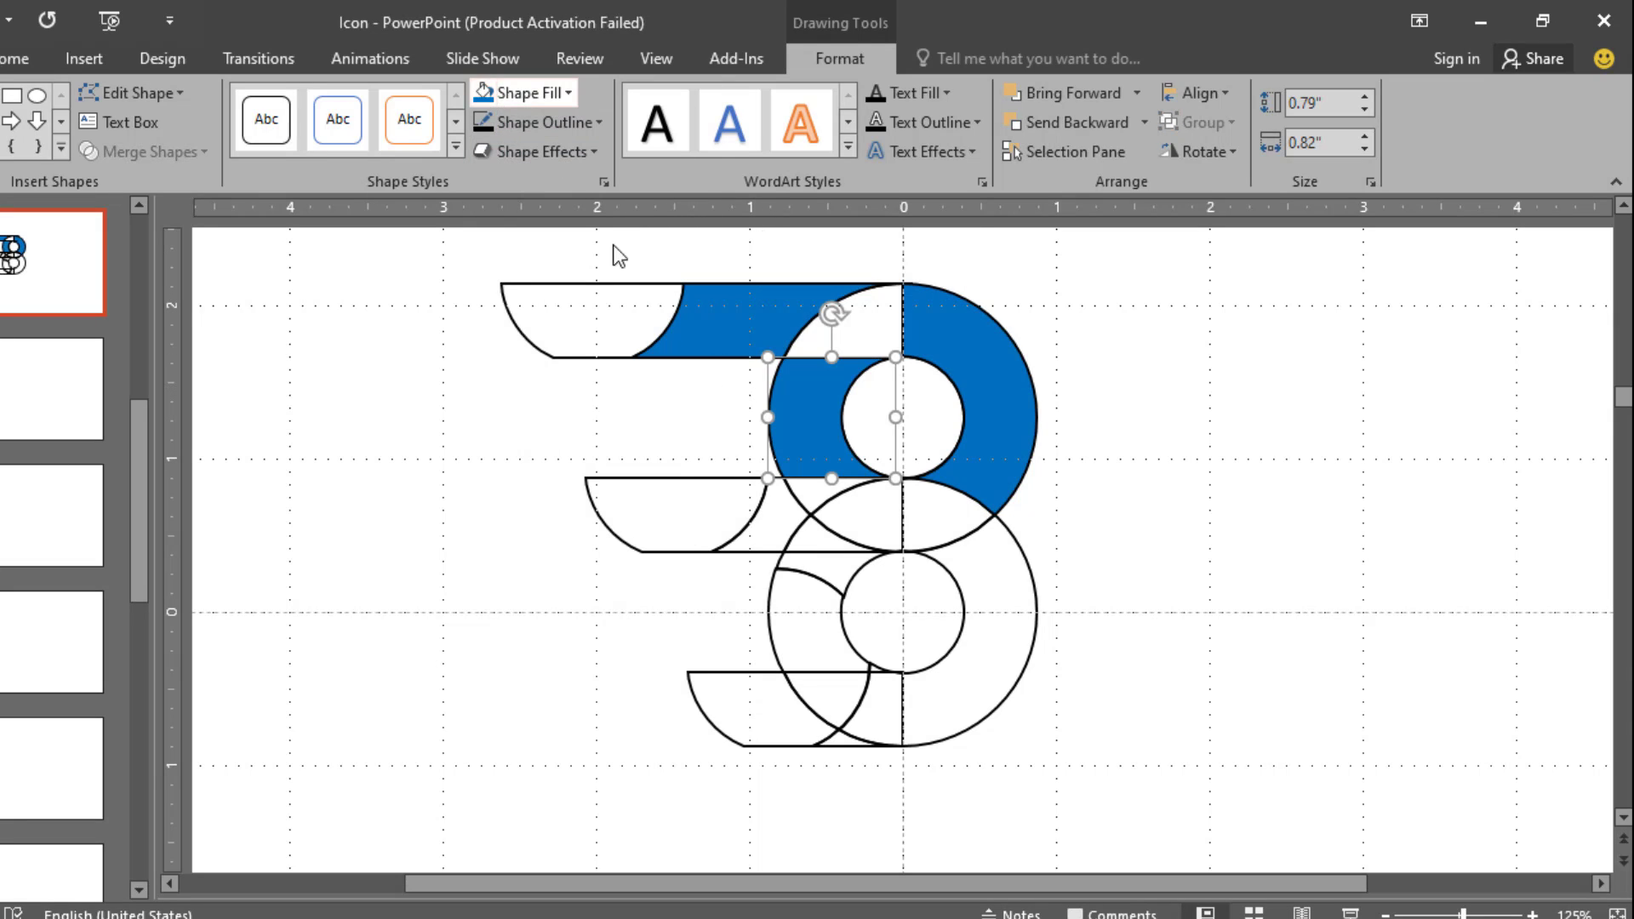
left_click(643, 294)
left_click(483, 90)
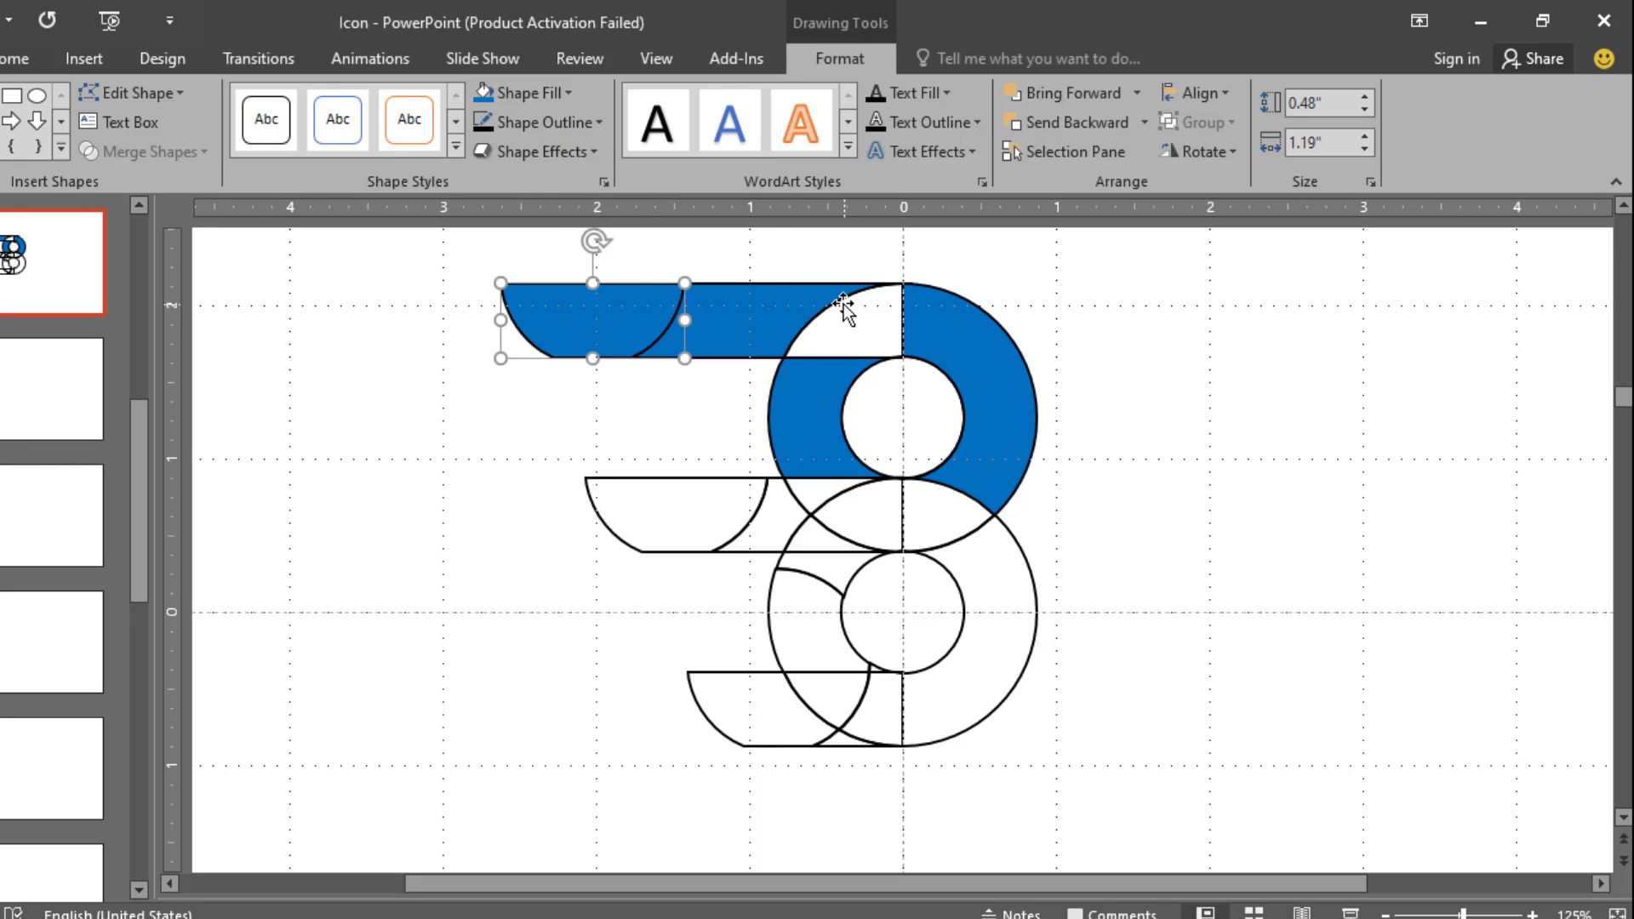
Step: Try to fill the upper ring's white upper-left fragment blue by moving it clear of the other pieces, and undo those changes
left_click(845, 303)
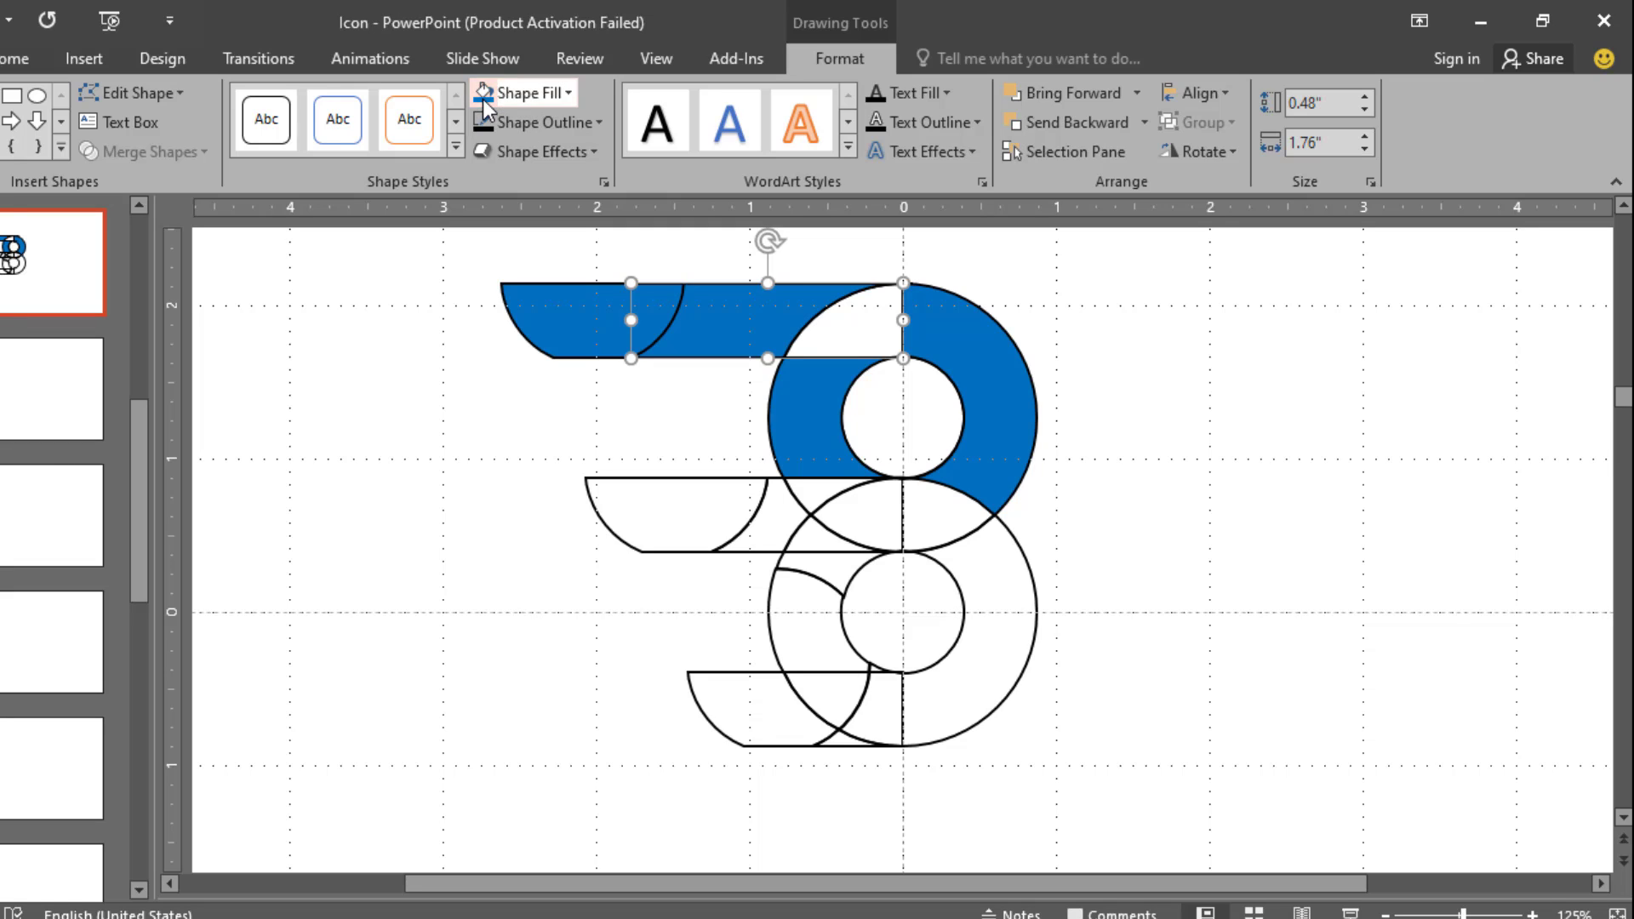
left_click(854, 340)
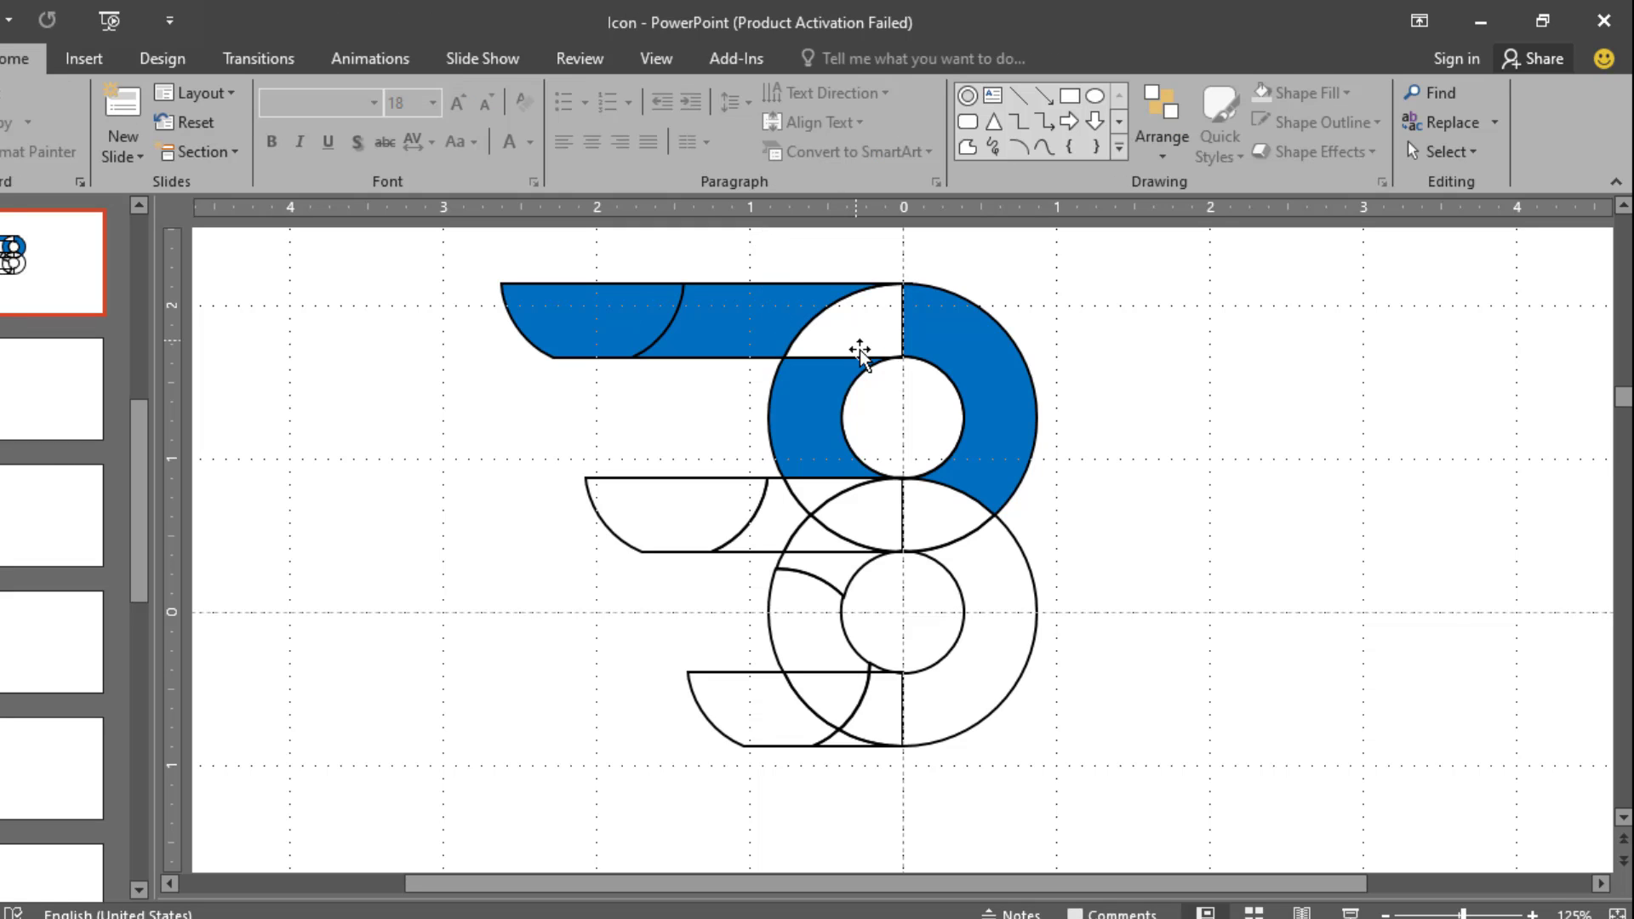
left_click(867, 358)
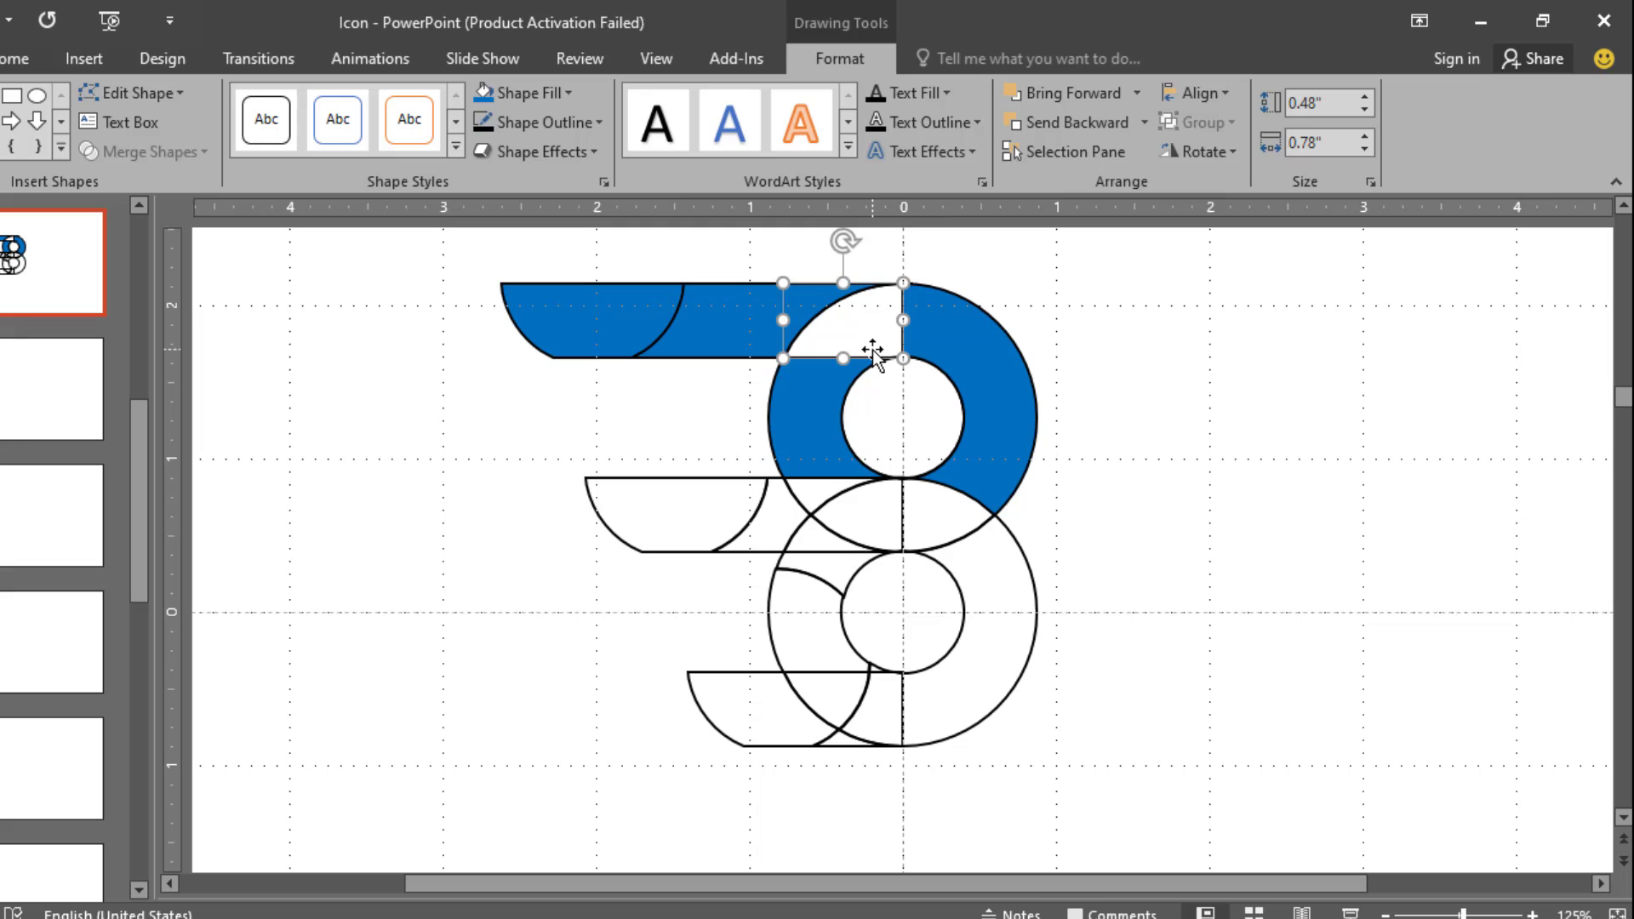
left_click_drag(872, 350, 668, 435)
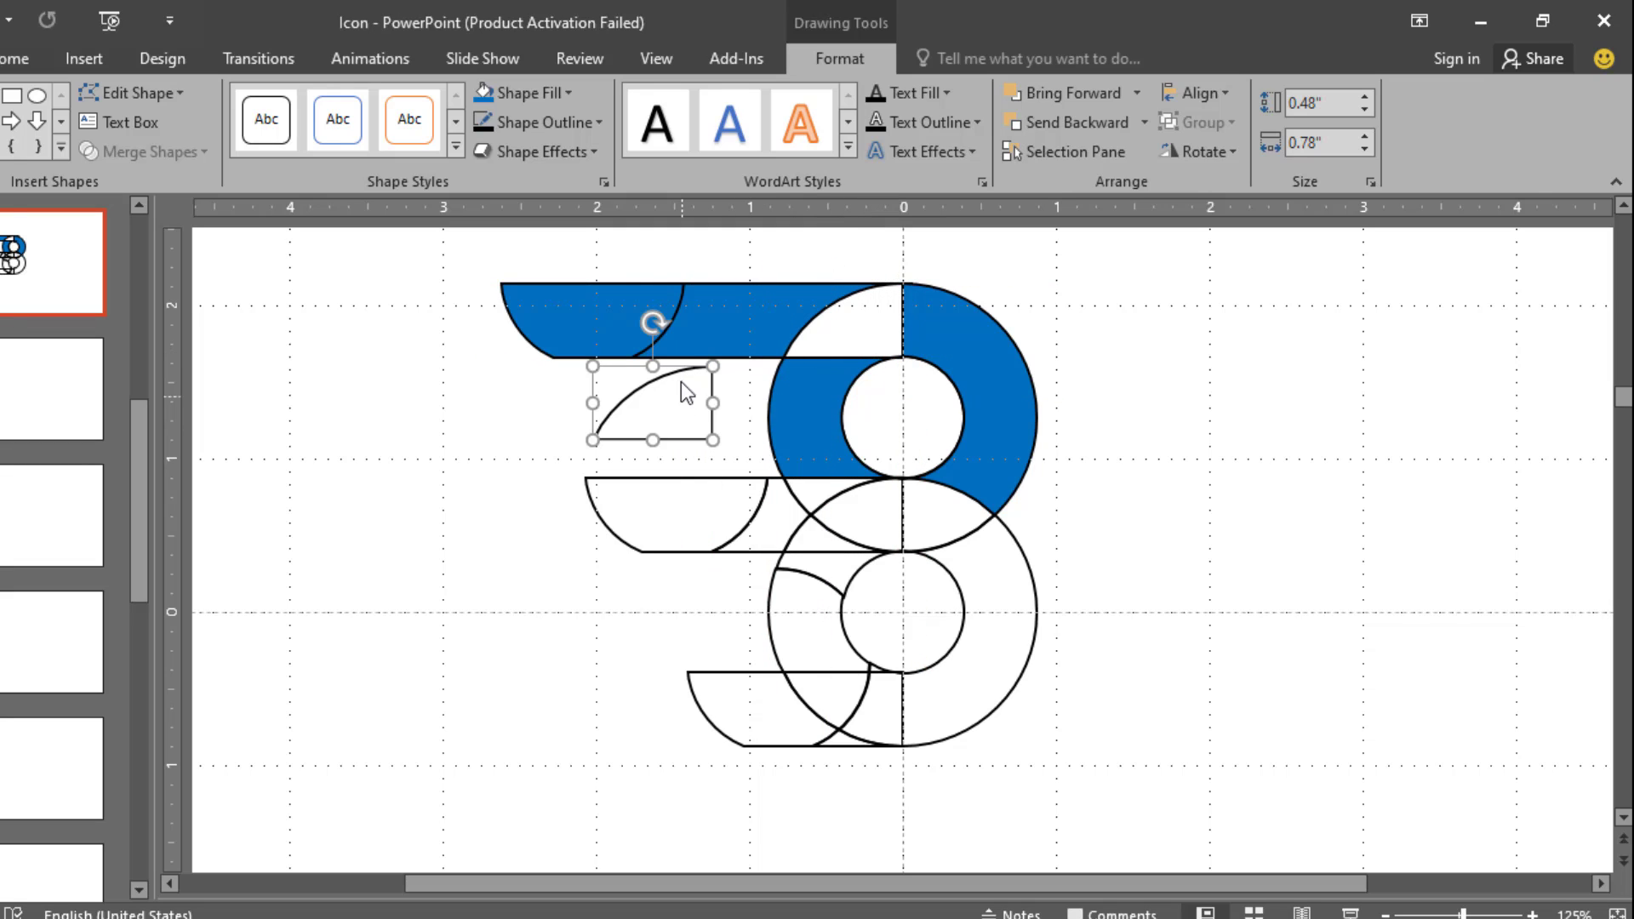
left_click(566, 92)
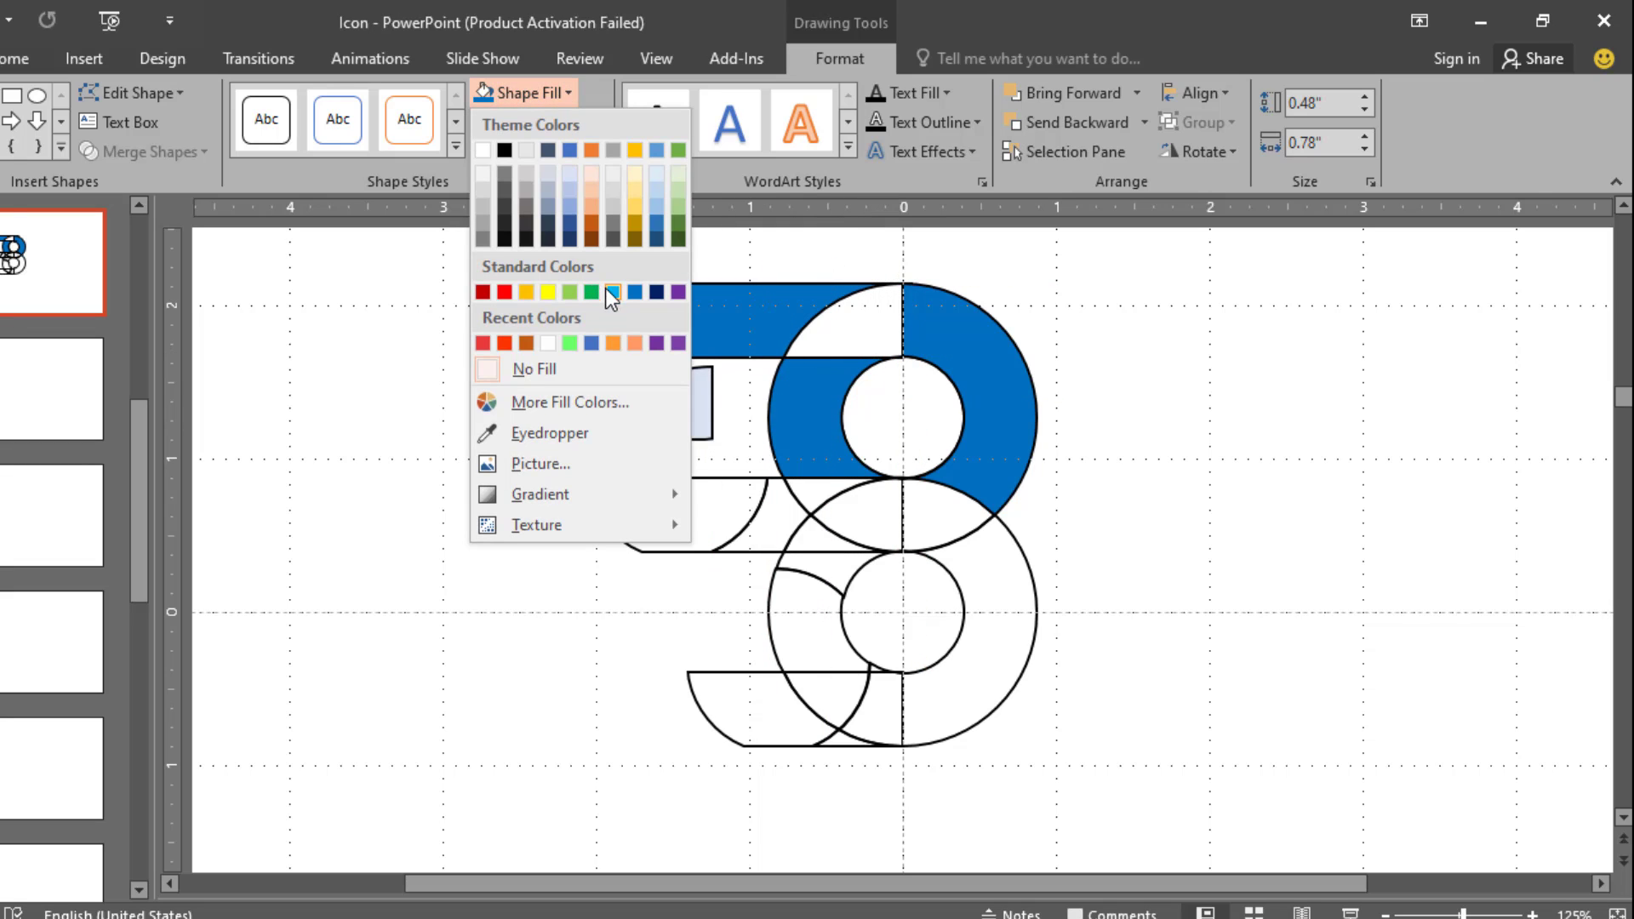
left_click(635, 292)
left_click_drag(681, 385, 872, 299)
key("ctrl+z")
key("ctrl+z")
key("ctrl+z")
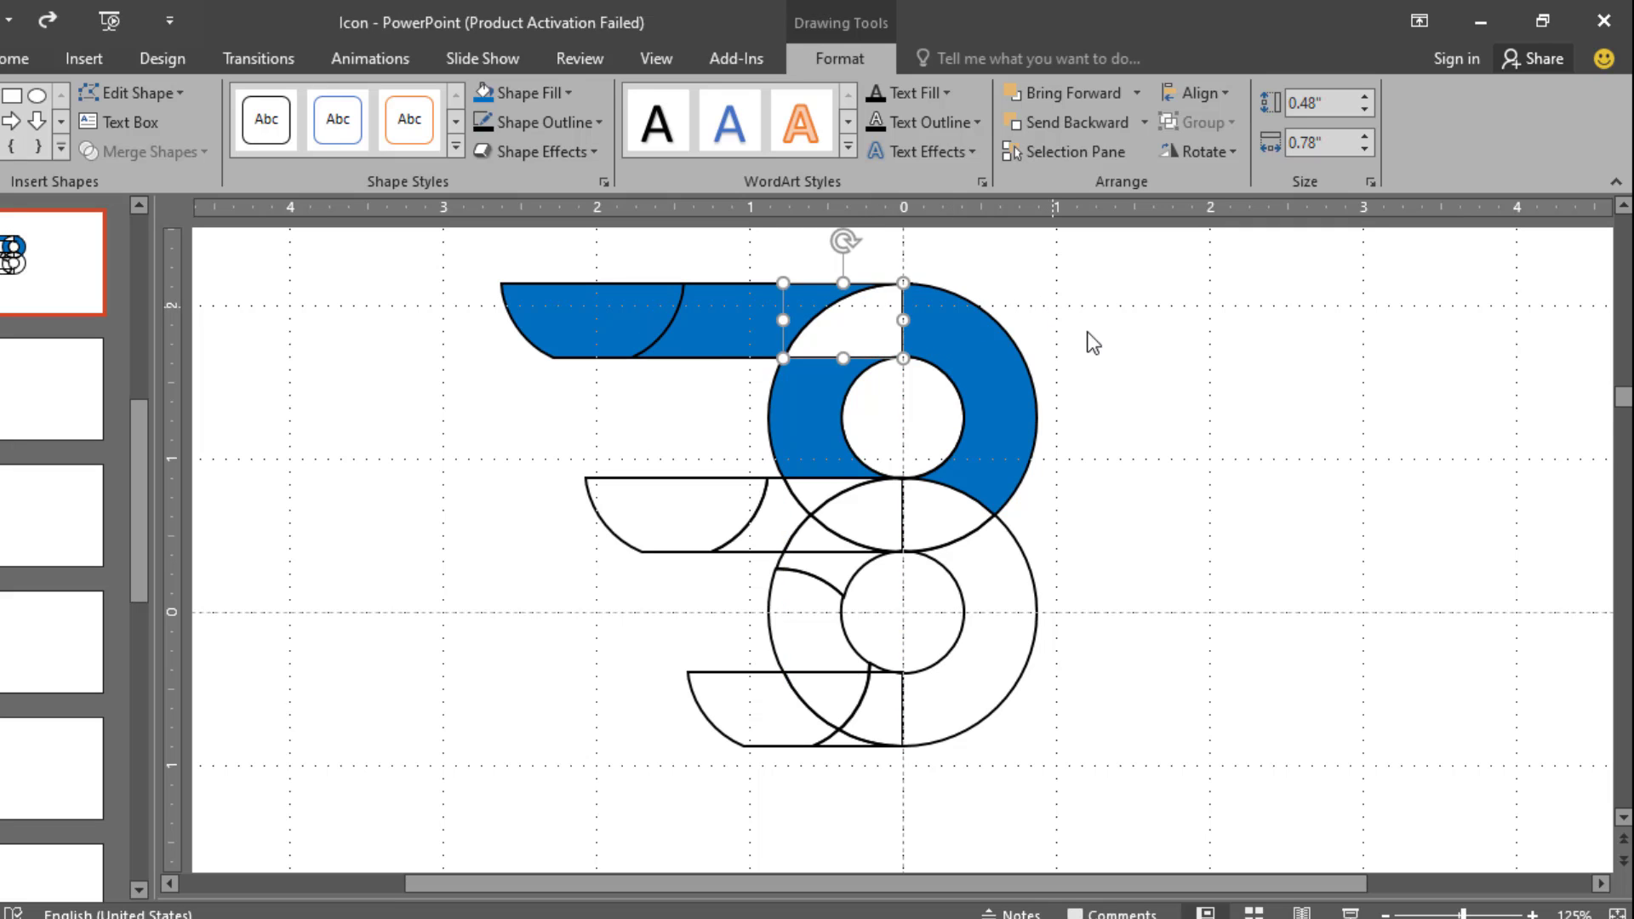
Step: Fill all of the icon's fragments at once with the same blue
left_click(1093, 343)
scroll(1101, 361, "down", 5)
left_click_drag(1160, 734, 609, 310)
left_click(841, 60)
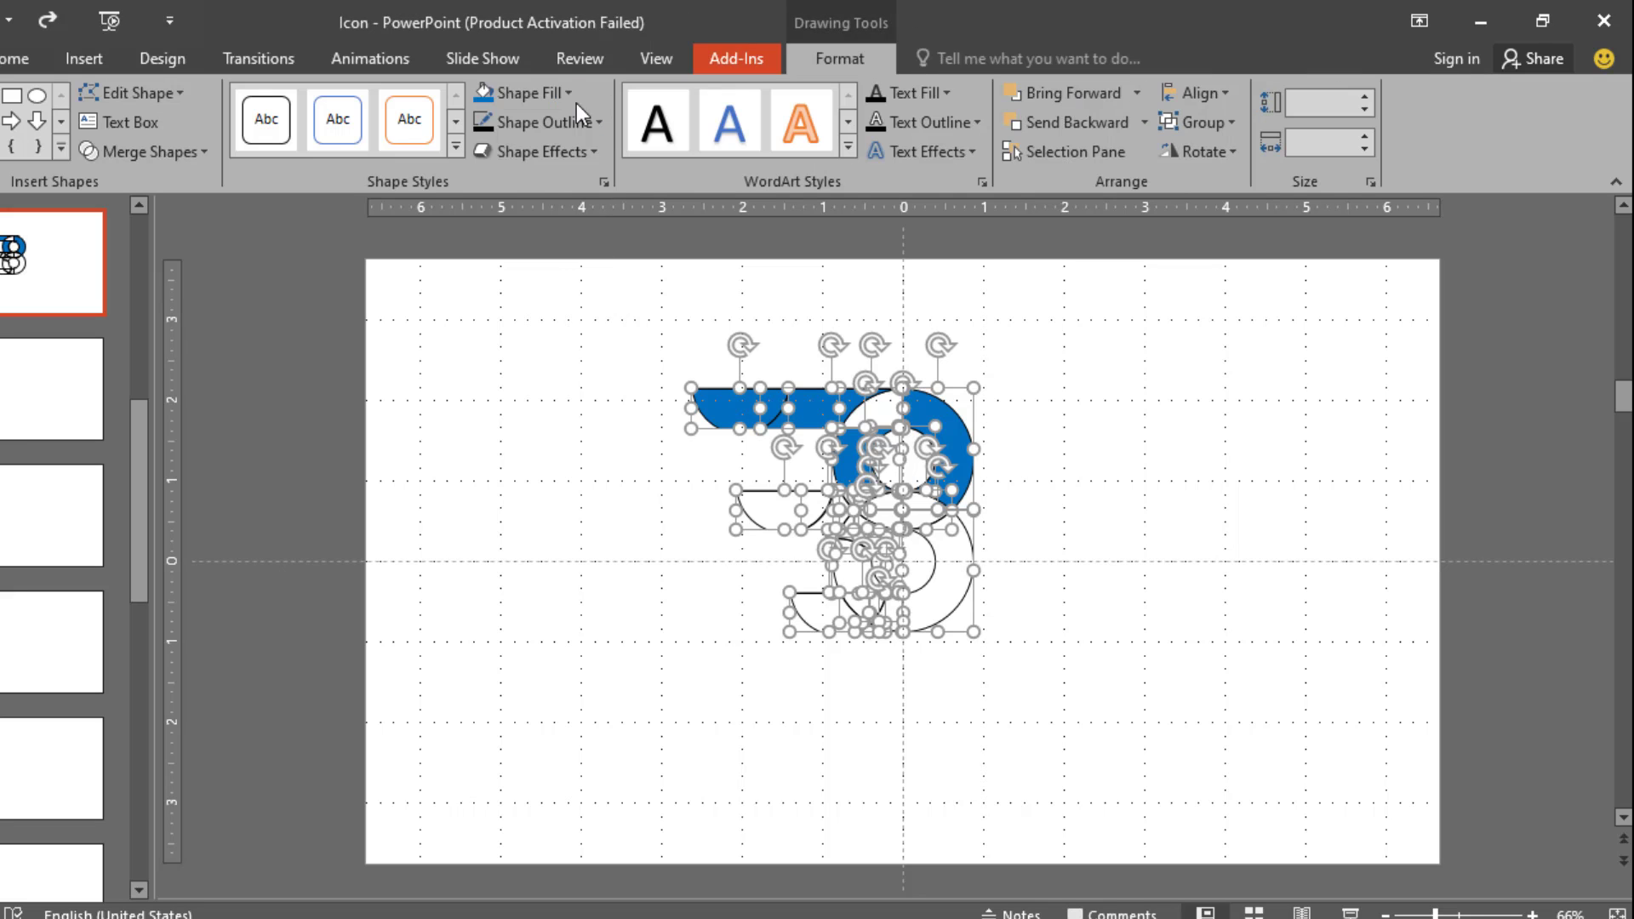
left_click(484, 99)
left_click(614, 458)
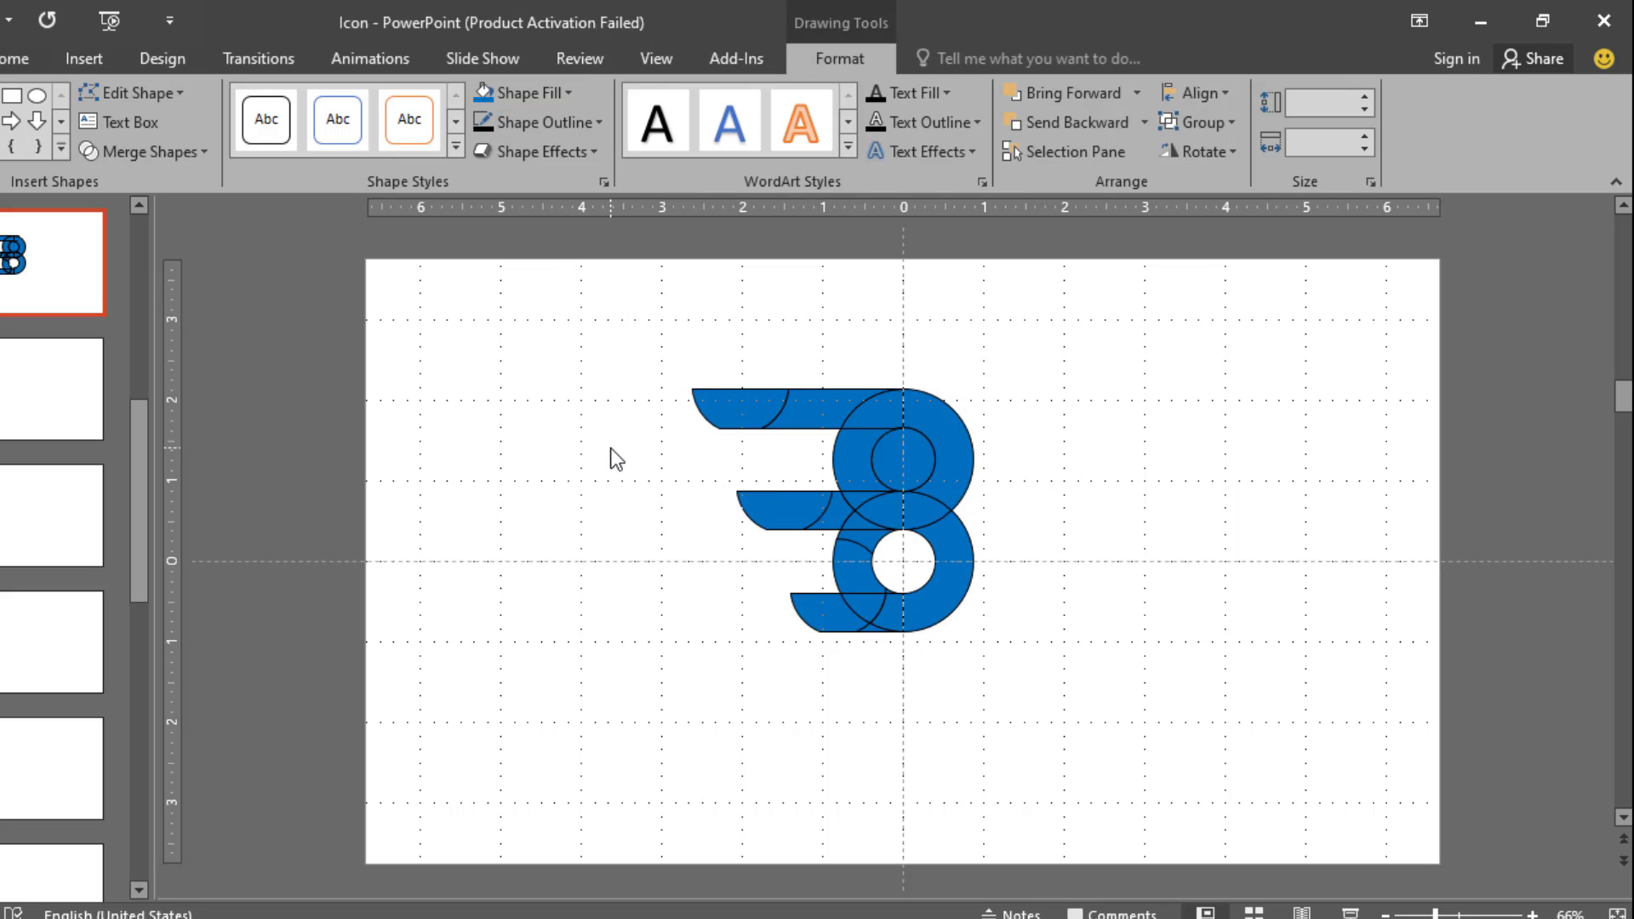
Step: Delete the circular fragment that fills the upper ring's hole
scroll(864, 447, "up", 6)
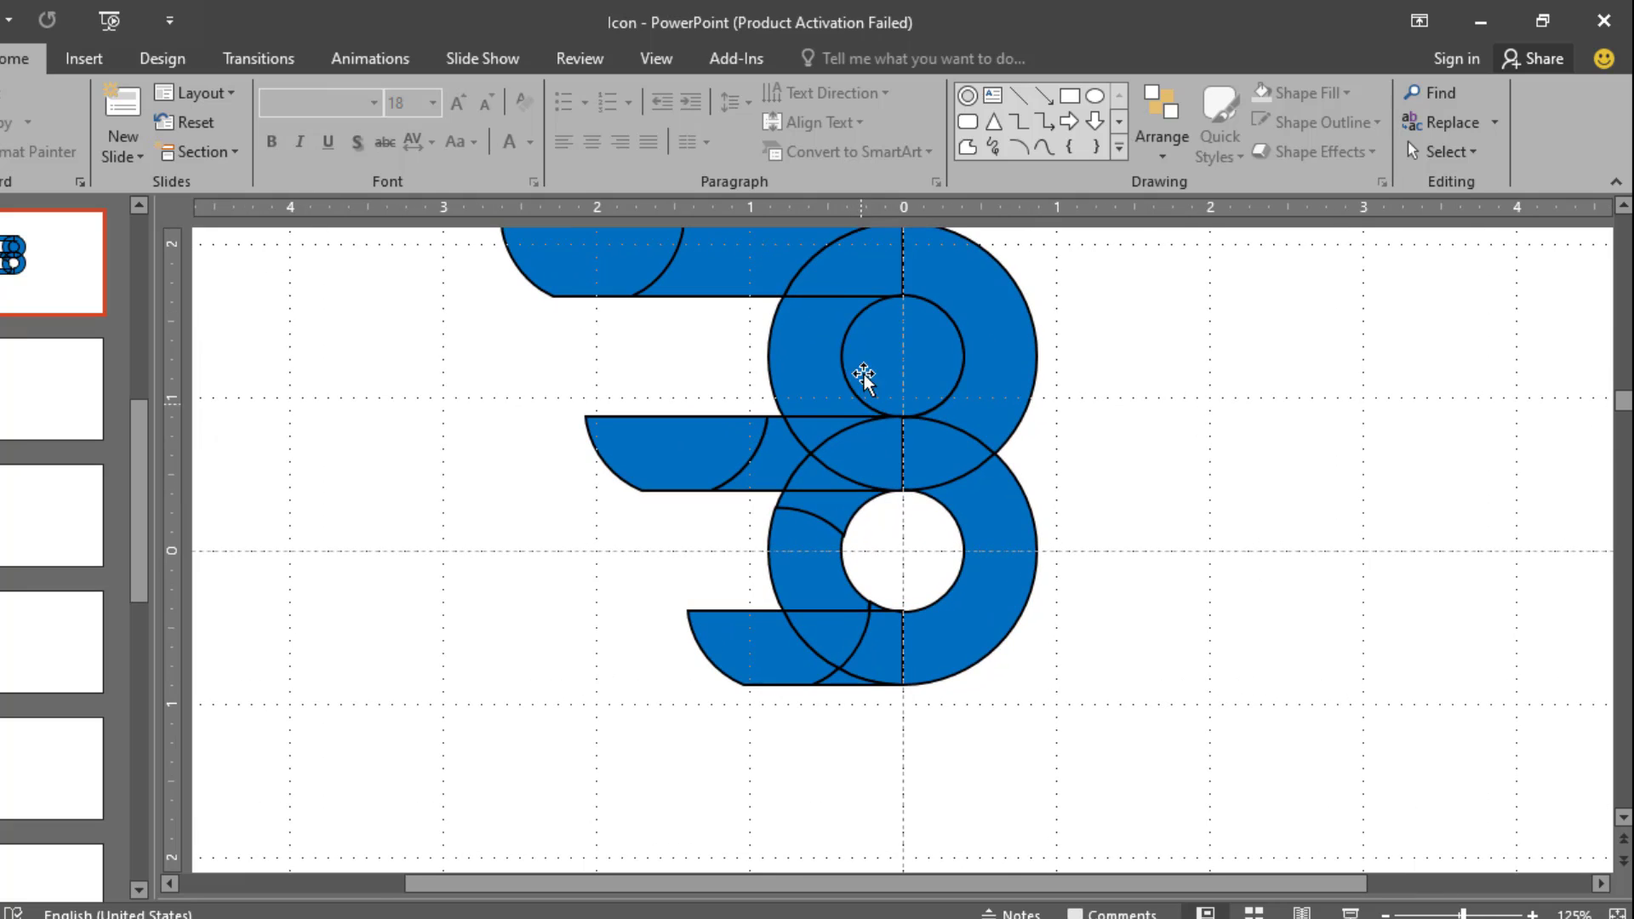
left_click(864, 375)
key("Delete")
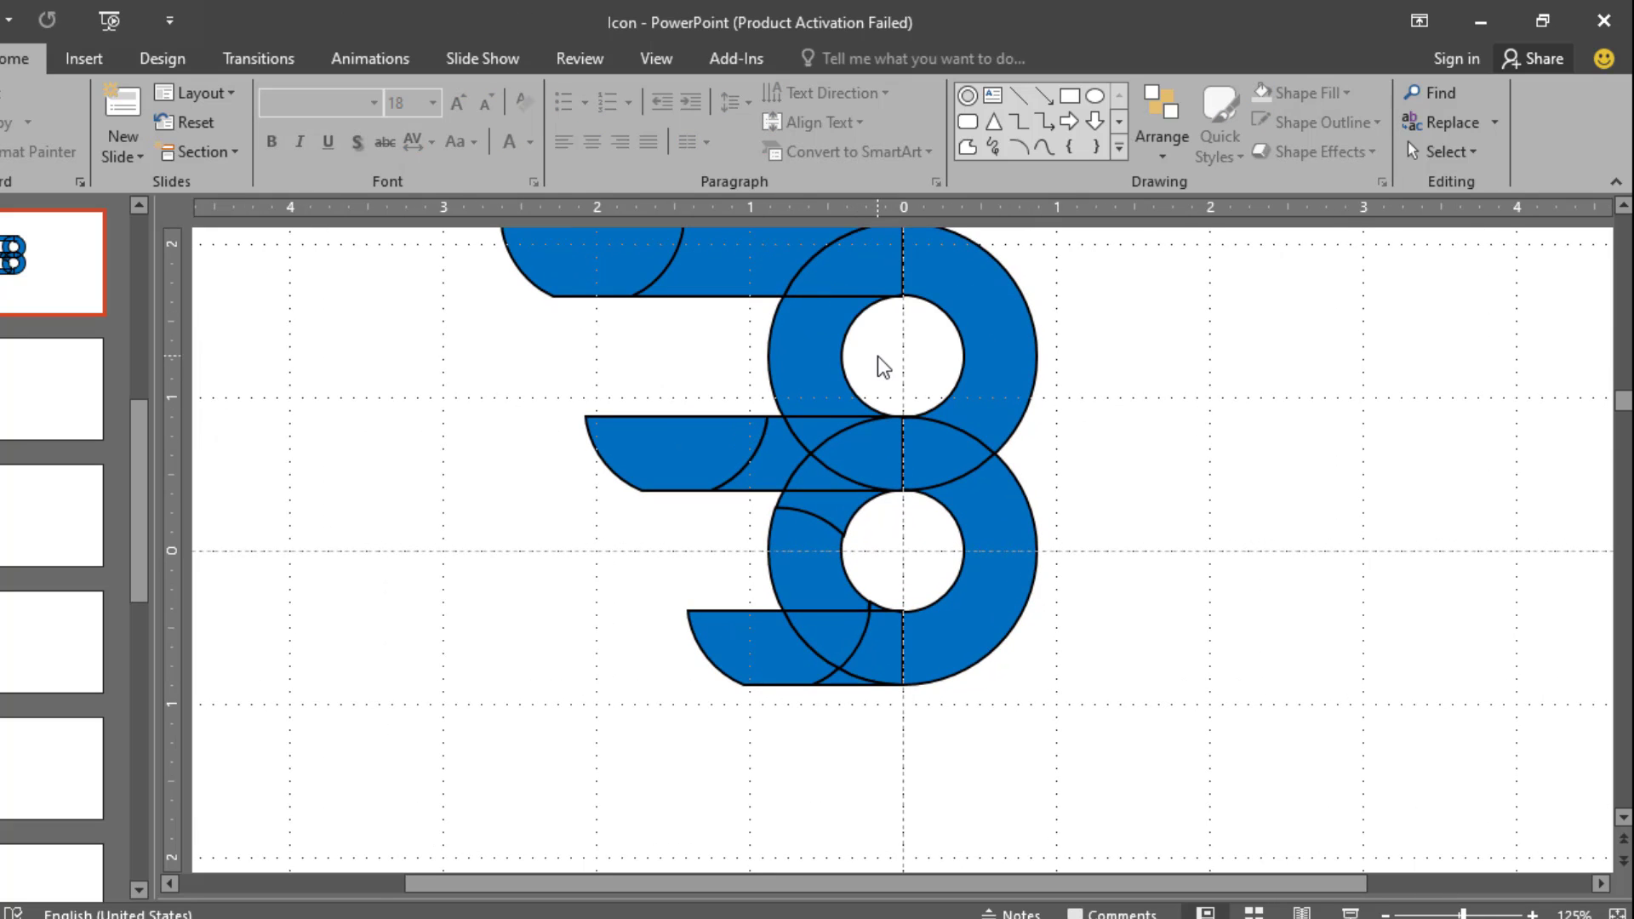
scroll(881, 366, "down", 6)
left_click_drag(1073, 707, 570, 261)
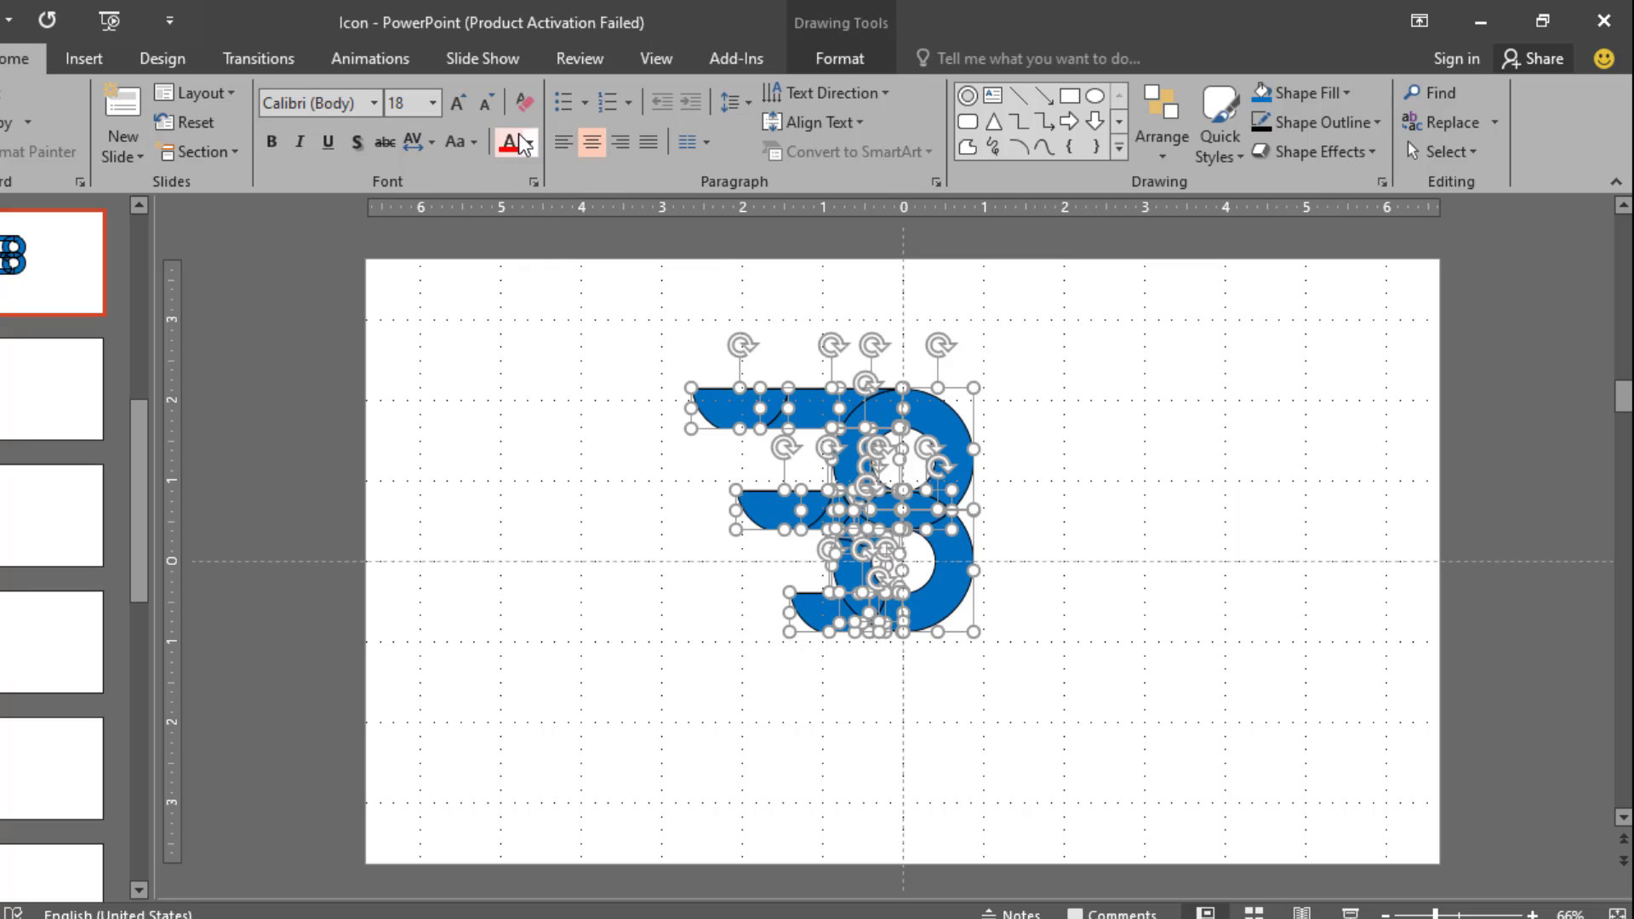
left_click(601, 336)
Step: Delete the left-side fragments of both rings that close the gaps between the three horizontal bars
scroll(908, 428, "up", 1)
left_click(846, 446)
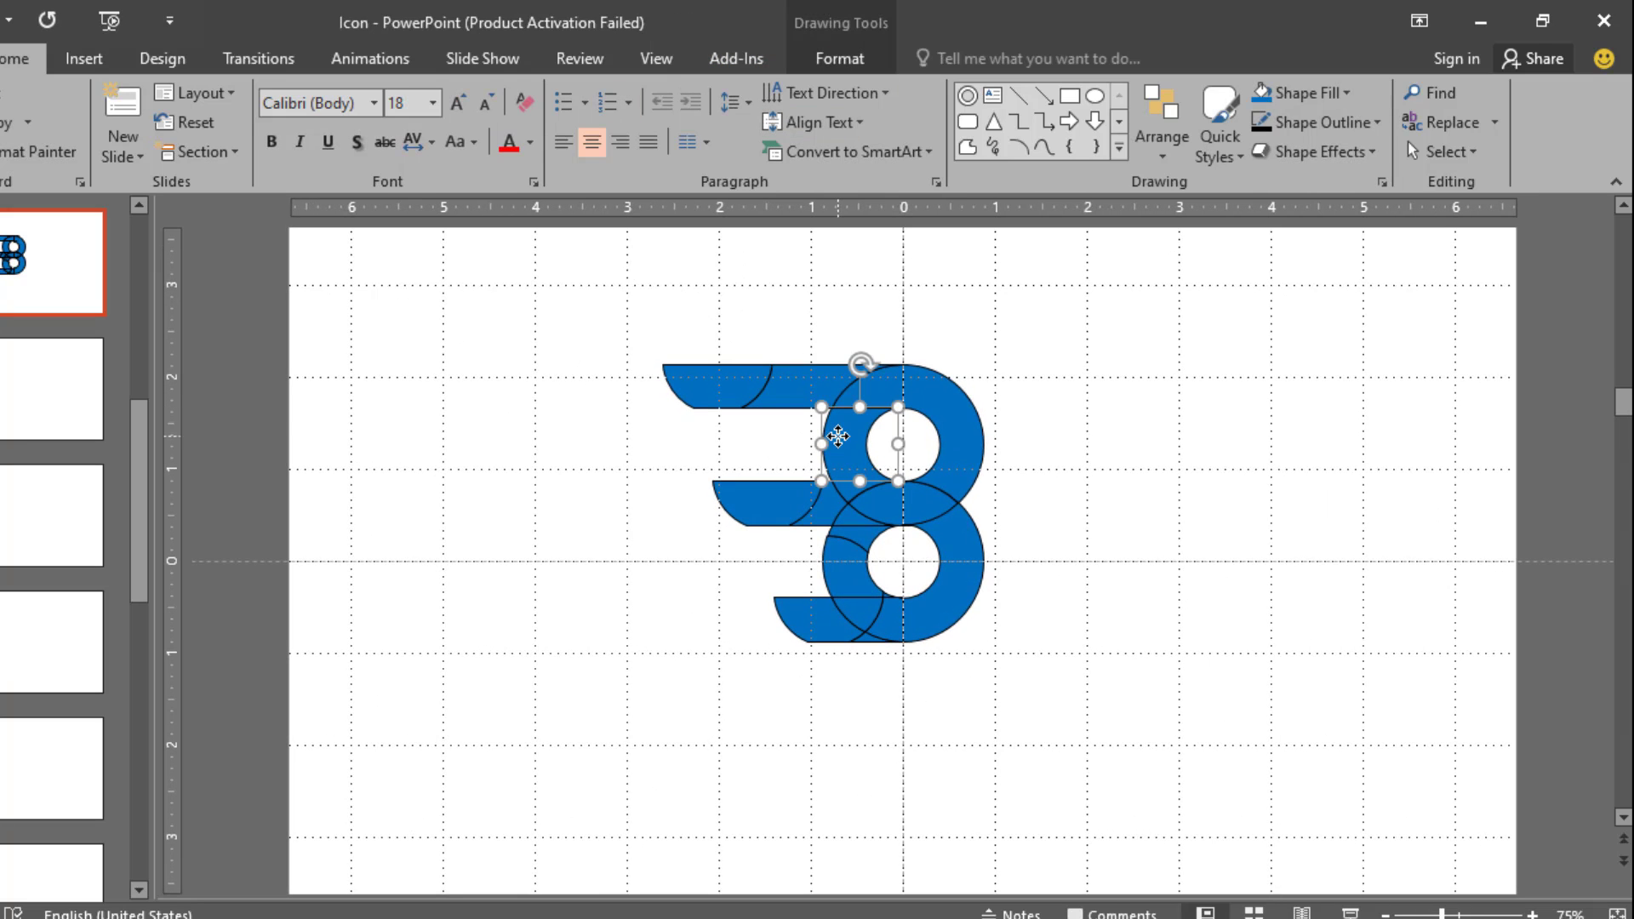
key("Delete")
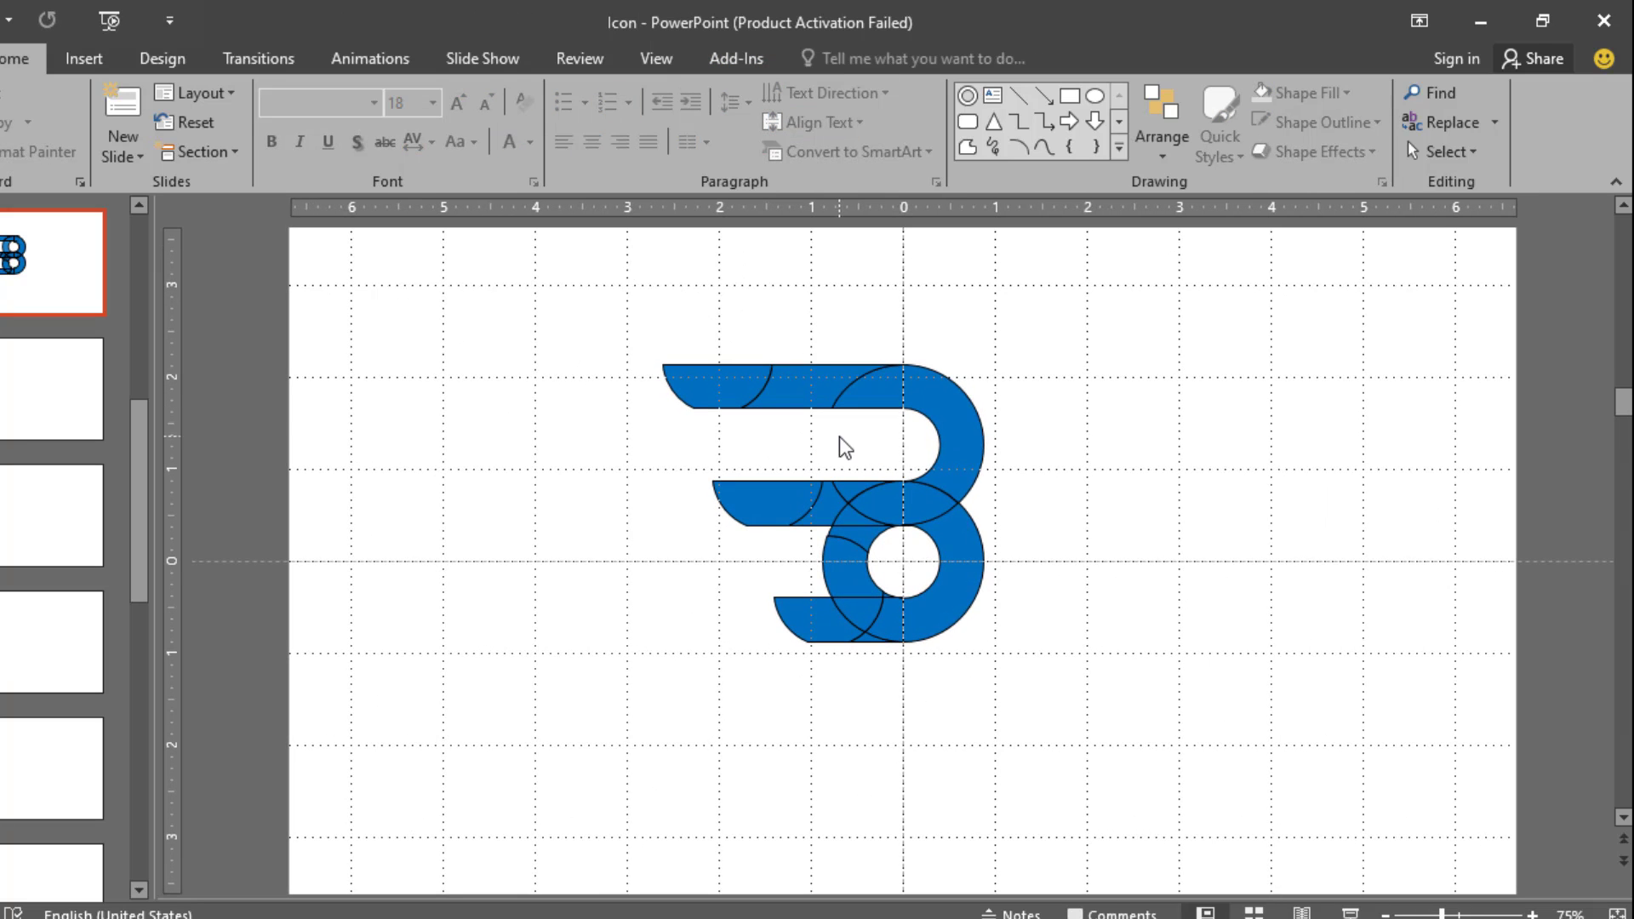
left_click(855, 569)
key("Delete")
left_click(858, 541)
key("Delete")
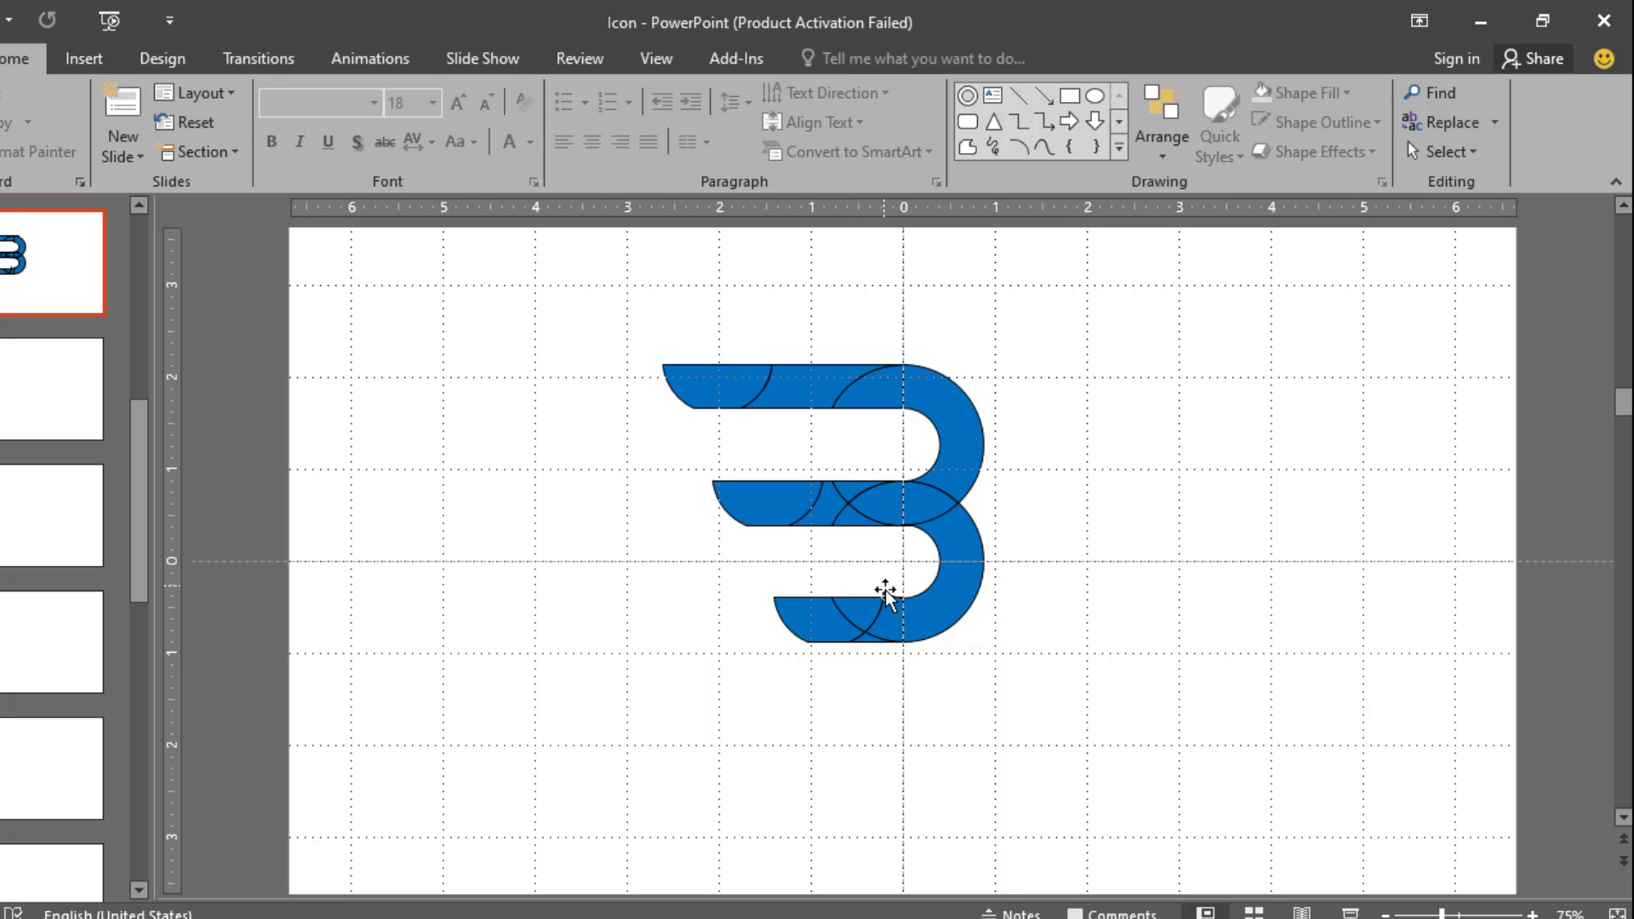
left_click(886, 593)
key("Delete")
Step: Give all of the icon's remaining pieces an outline in the same standard blue as their fill
left_click_drag(573, 246, 1114, 761)
left_click(826, 56)
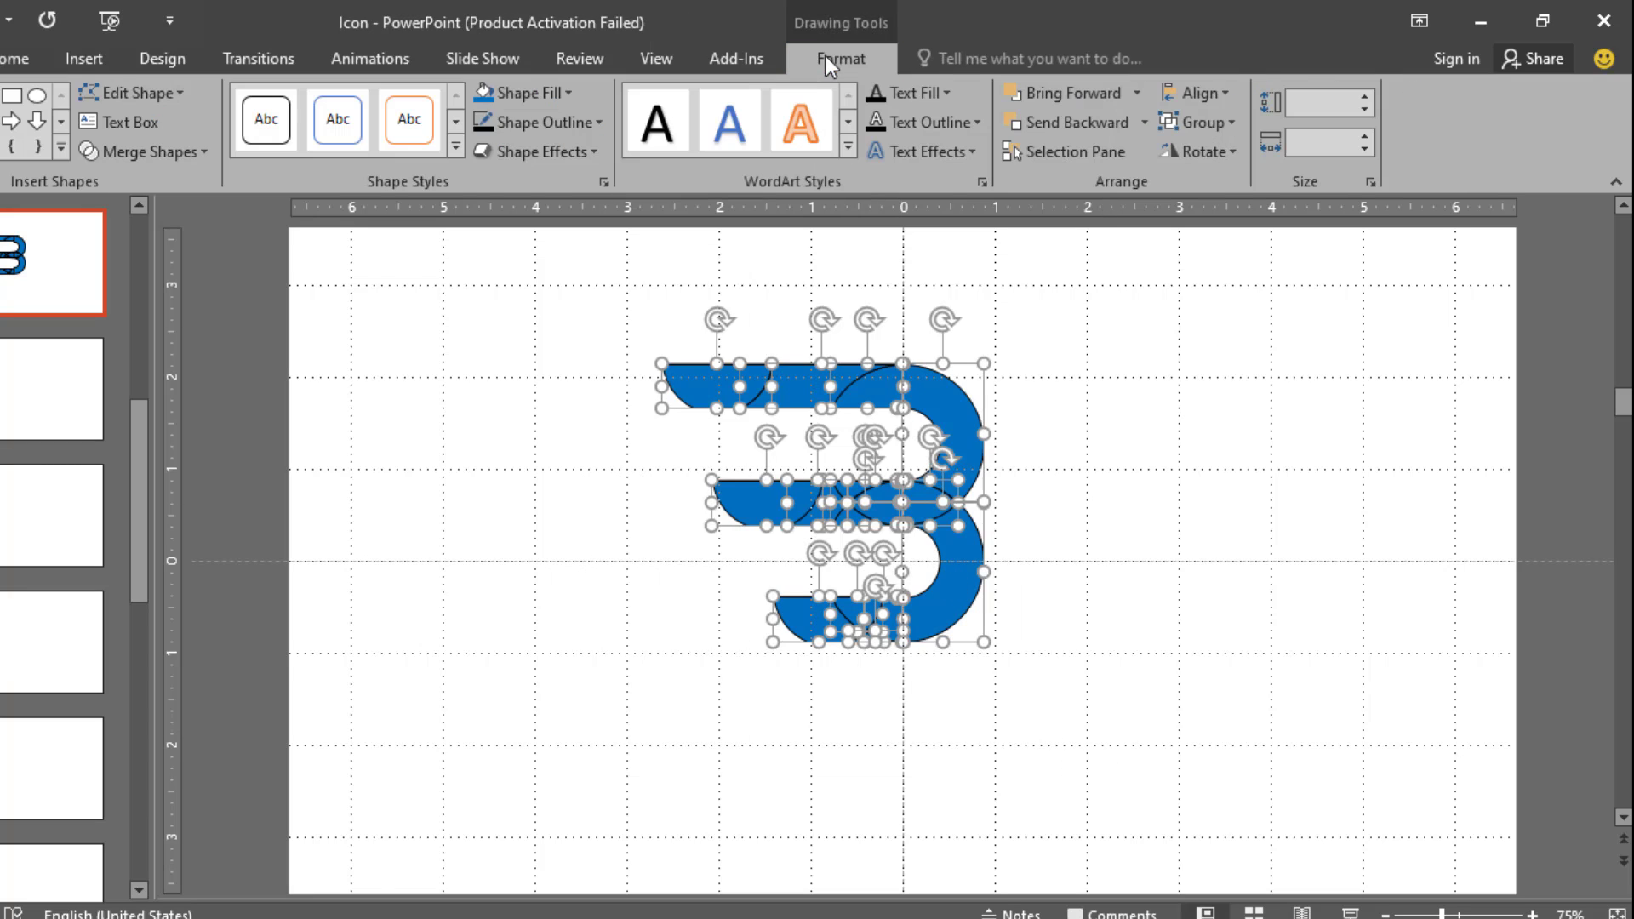
left_click(599, 124)
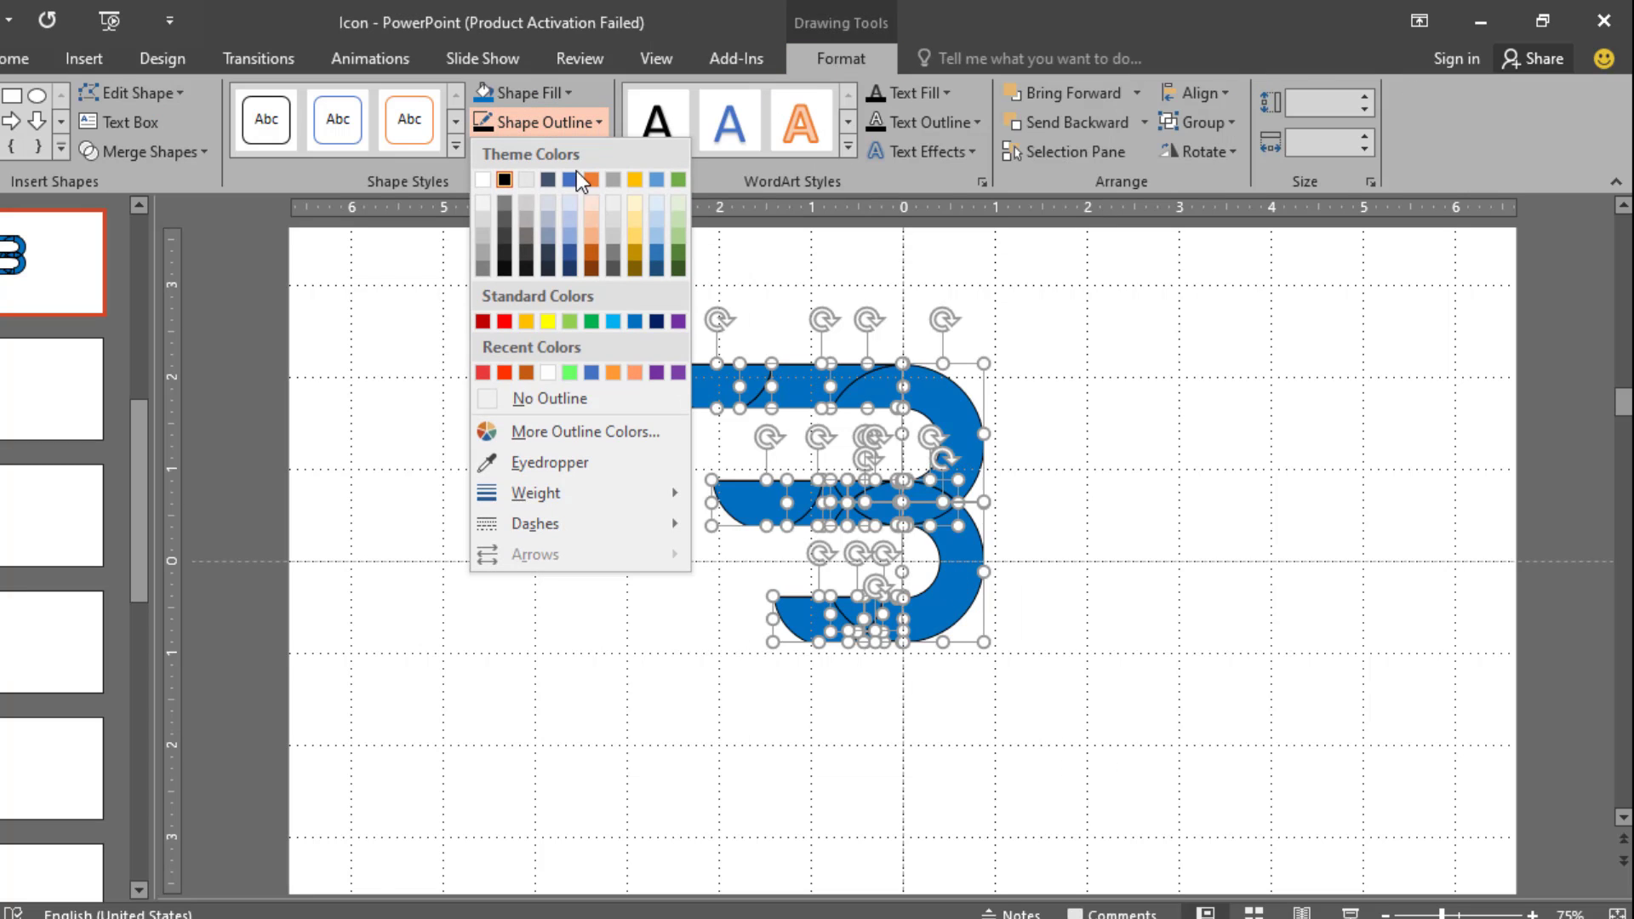
left_click(634, 322)
Step: Merge all the blue pieces into one shape with Union and move it to the centre of the slide
left_click(202, 153)
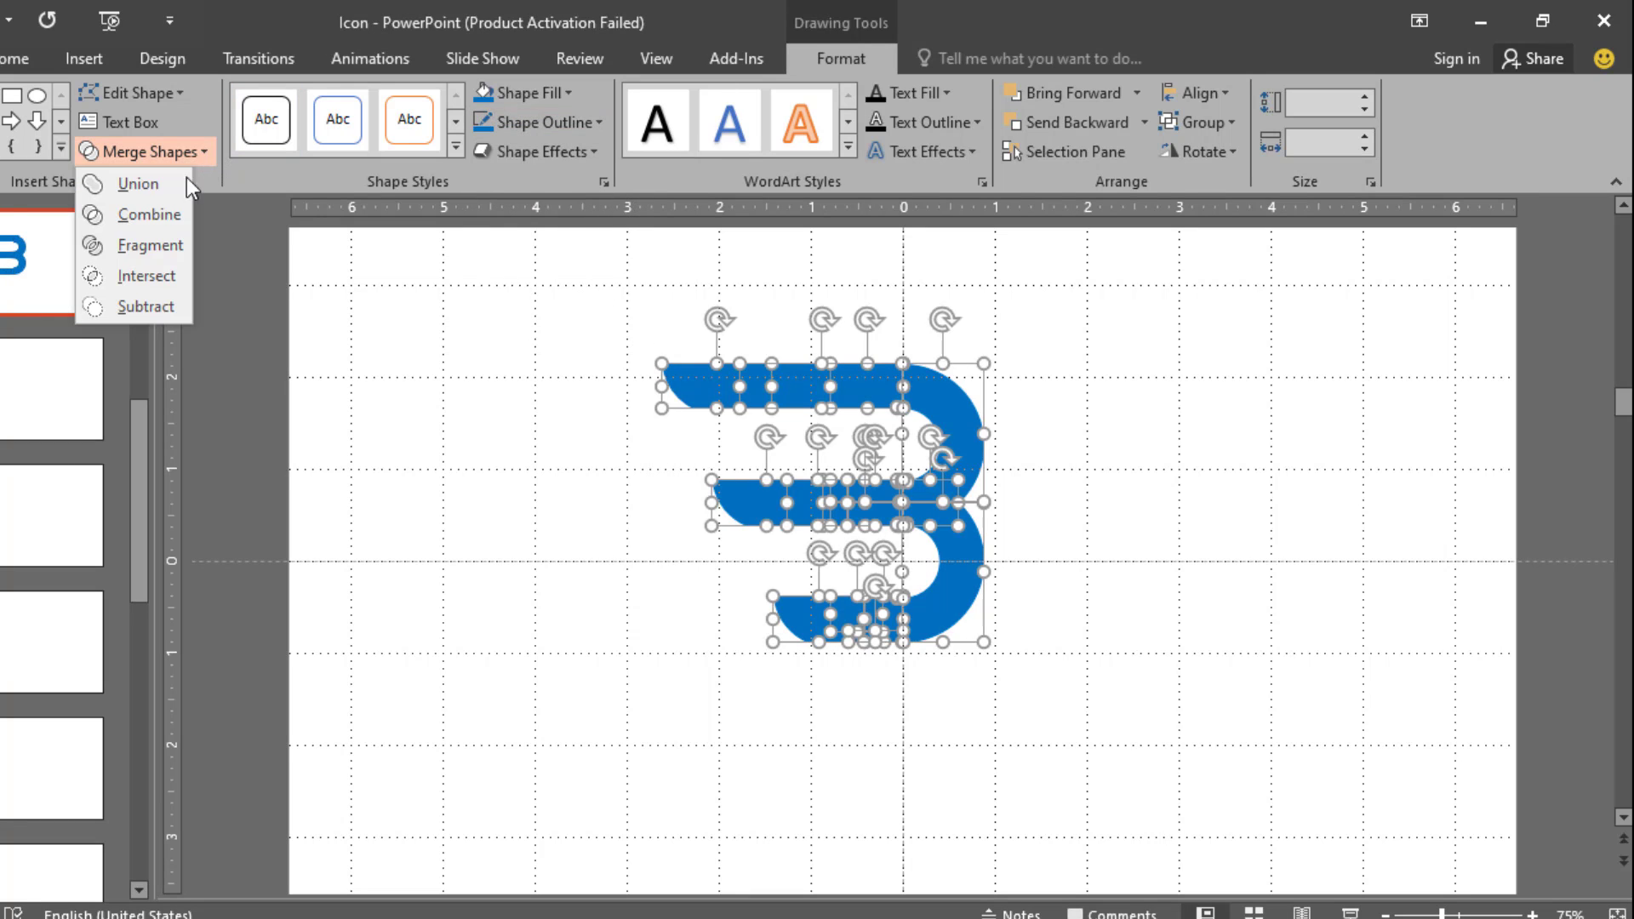
left_click(176, 180)
left_click_drag(941, 423, 973, 466)
scroll(968, 410, "up", 3)
scroll(967, 411, "down", 3)
left_click(1022, 429)
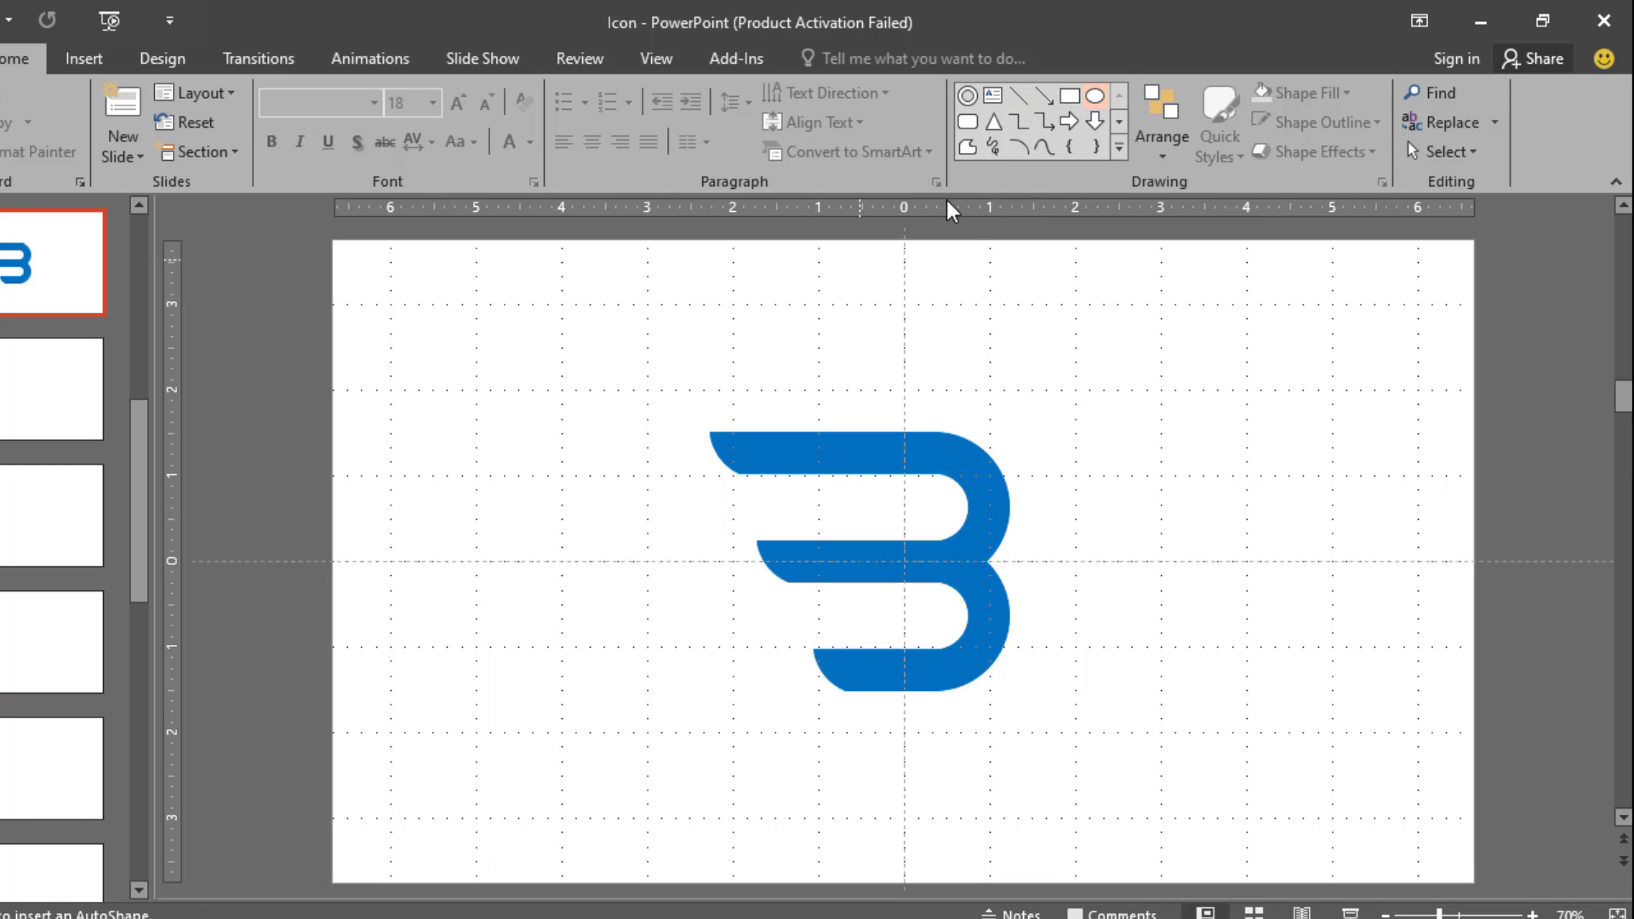
Step: Draw a rounded square about 4.49" wide and high over the icon and centre it on the slide's guides
left_click(968, 121)
mouse_move(710, 346)
left_mouse_down()
mouse_move(926, 576)
mouse_move(1087, 707)
mouse_move(1095, 737)
left_mouse_up()
left_click_drag(1076, 584, 1072, 604)
Step: Fill the rounded square with black and remove its outline
left_click(830, 59)
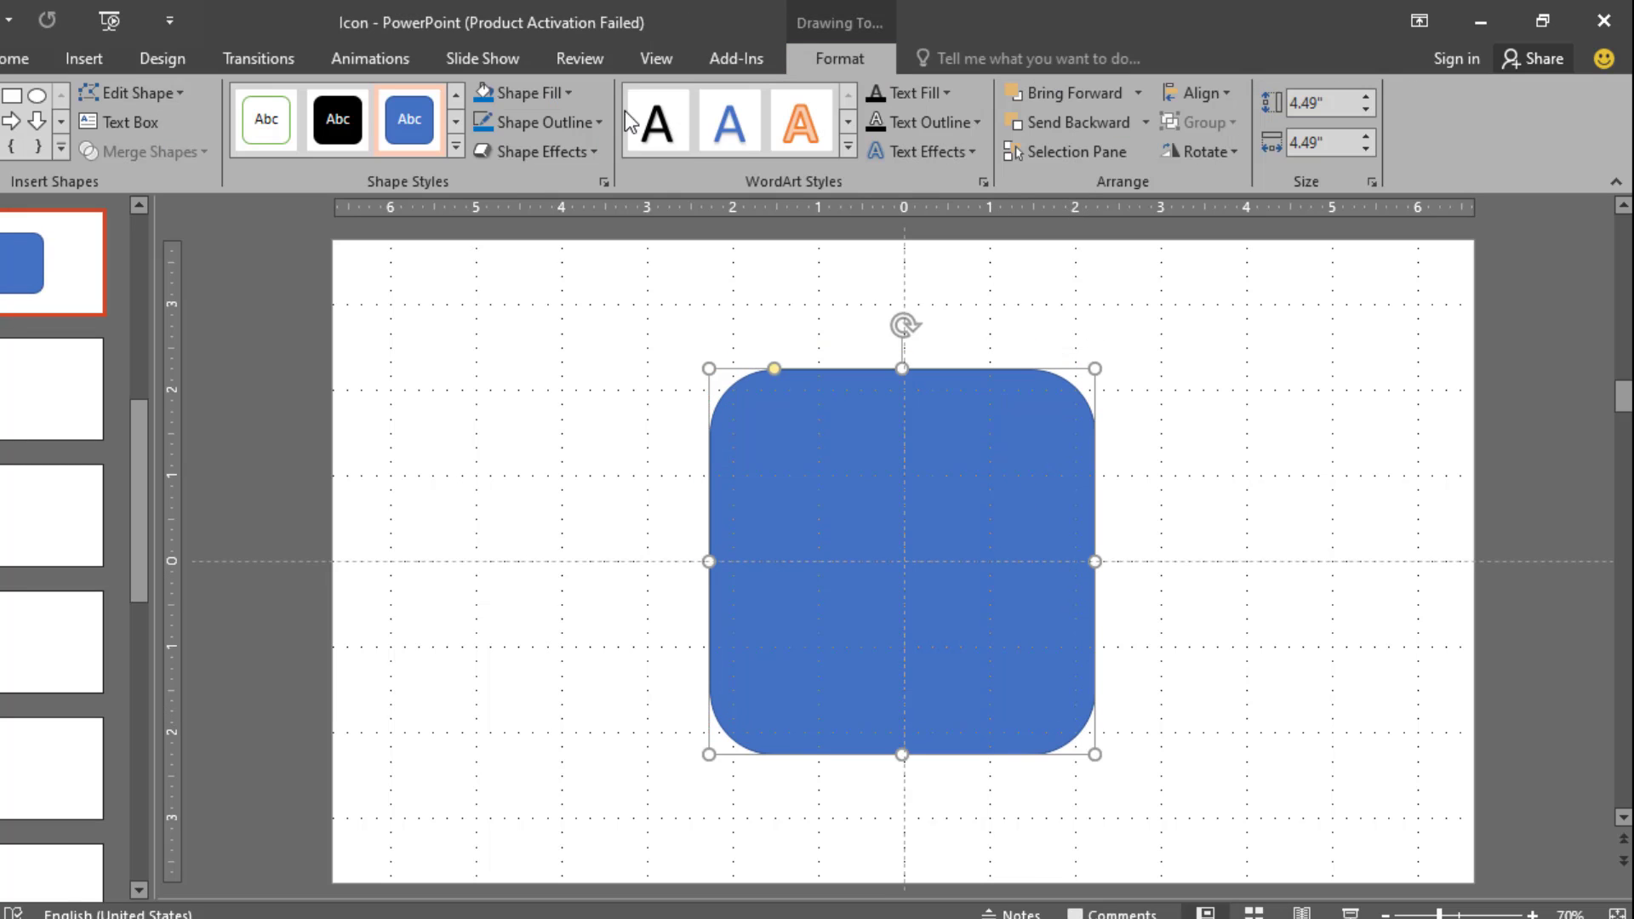
left_click(554, 99)
left_click(503, 148)
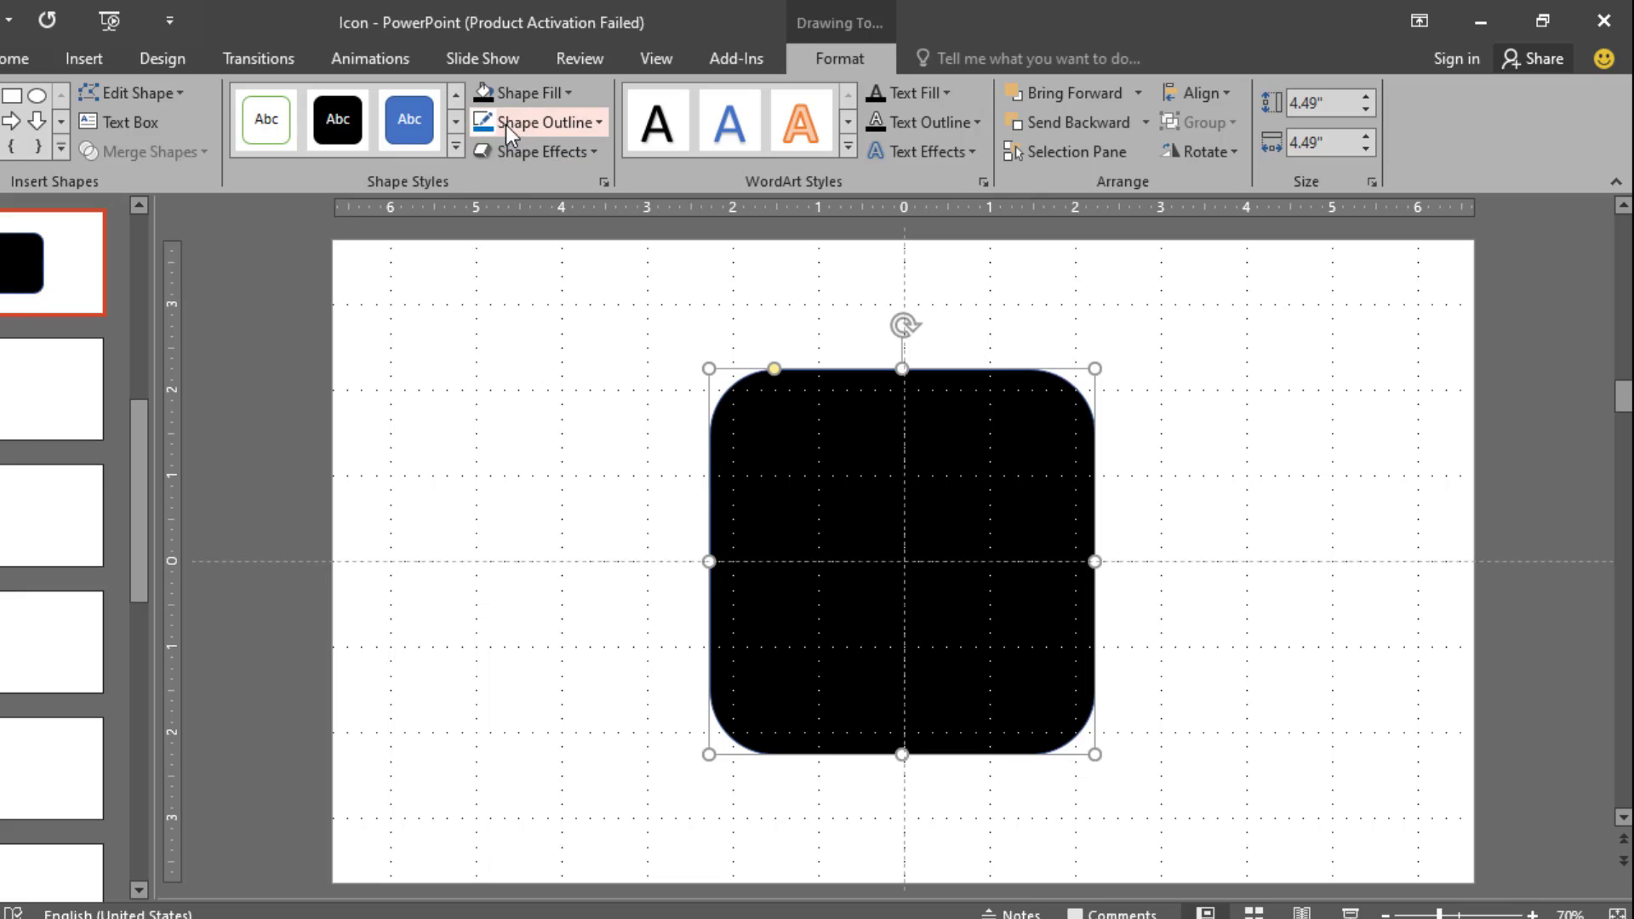
left_click(599, 122)
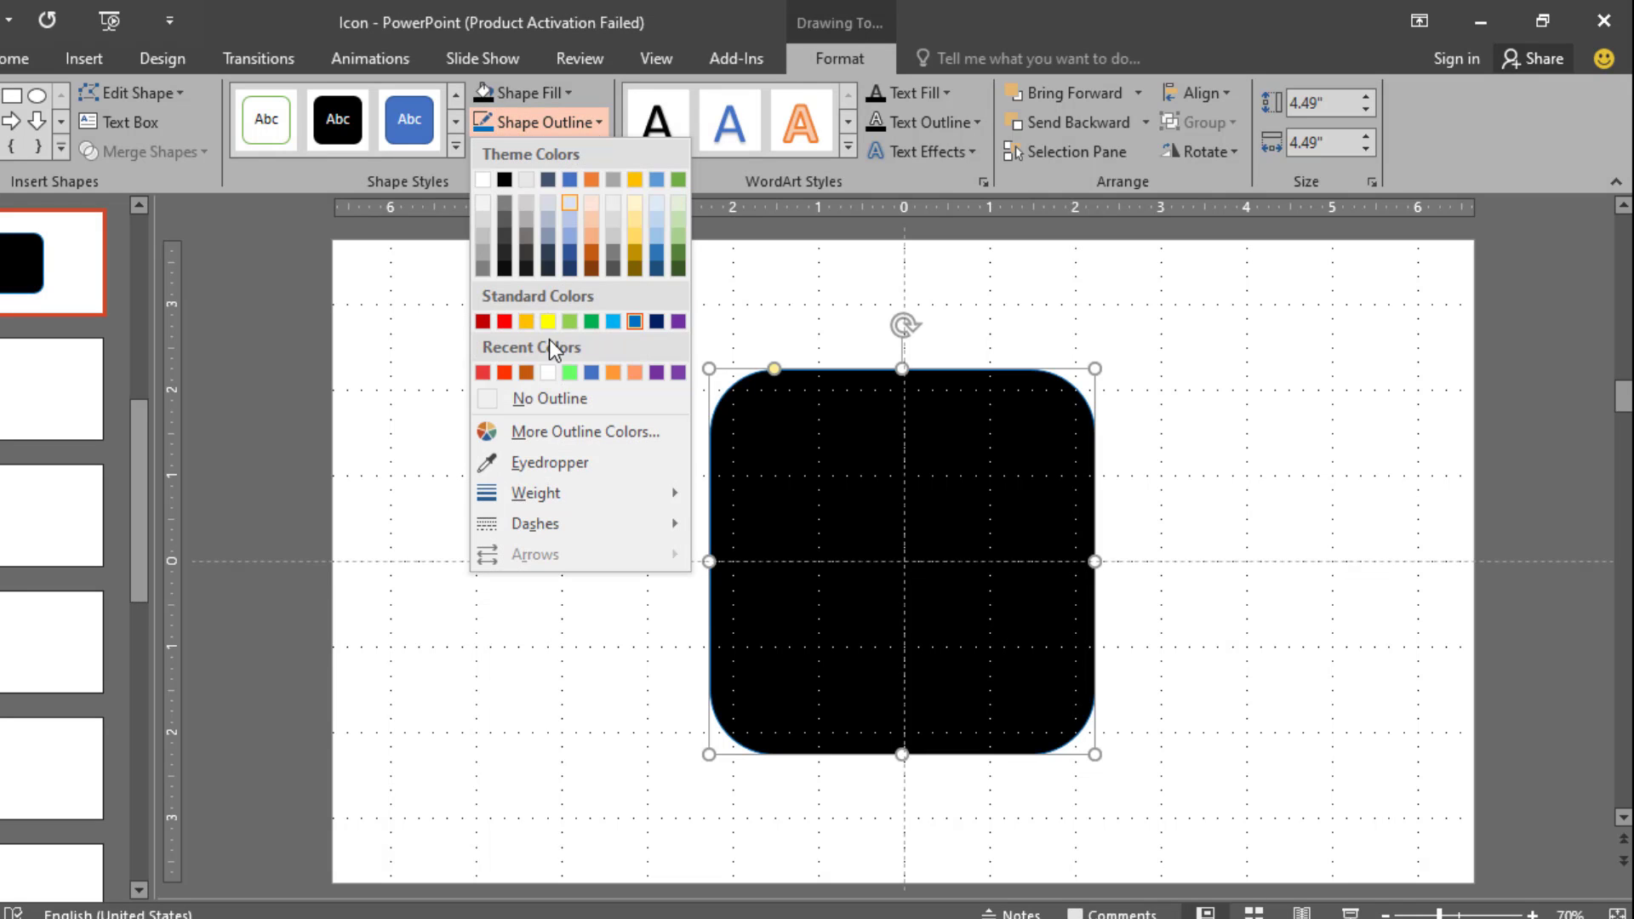
left_click(544, 398)
Step: Hide the slide's gridlines and send the black rounded square behind the blue icon
left_click(633, 58)
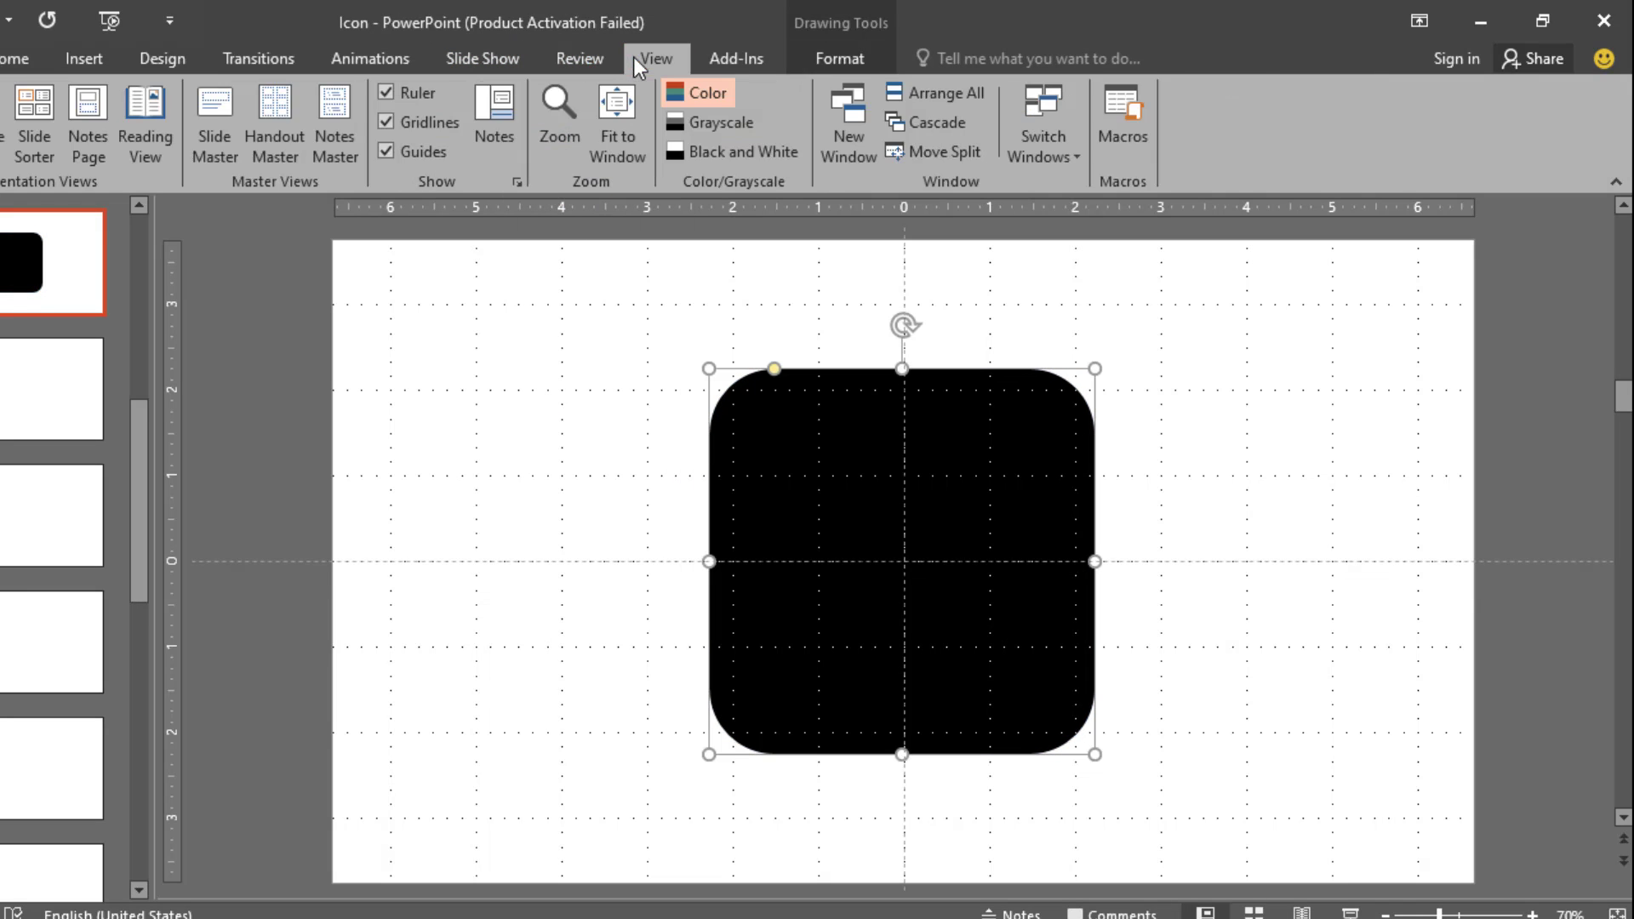
left_click(389, 122)
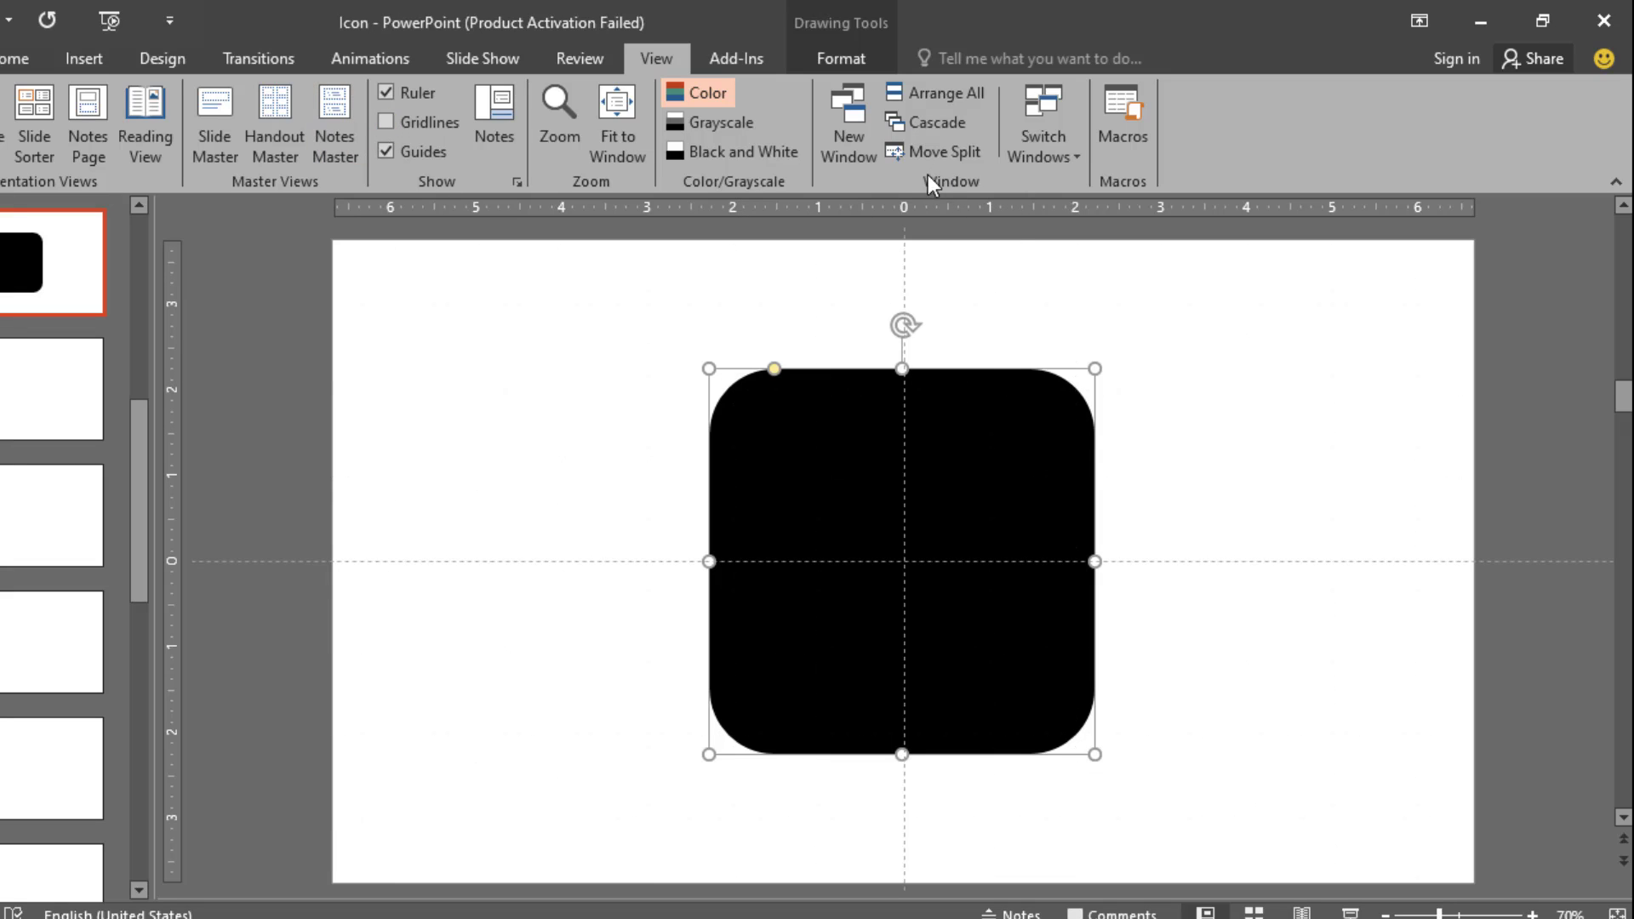
left_click(860, 57)
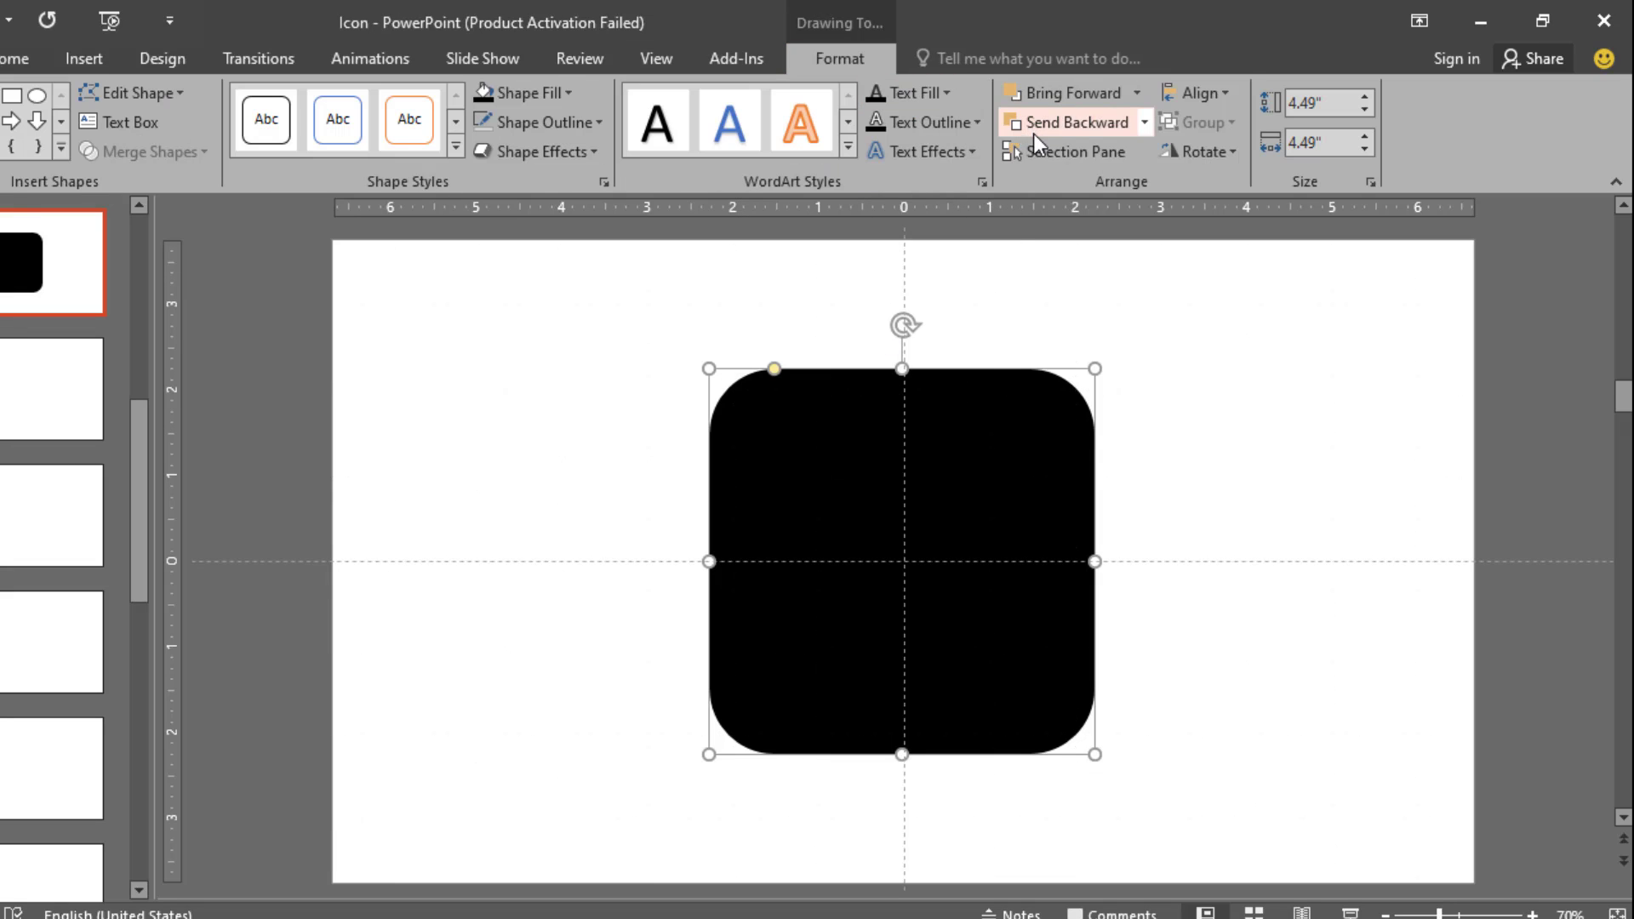
left_click(1144, 122)
left_click(1143, 162)
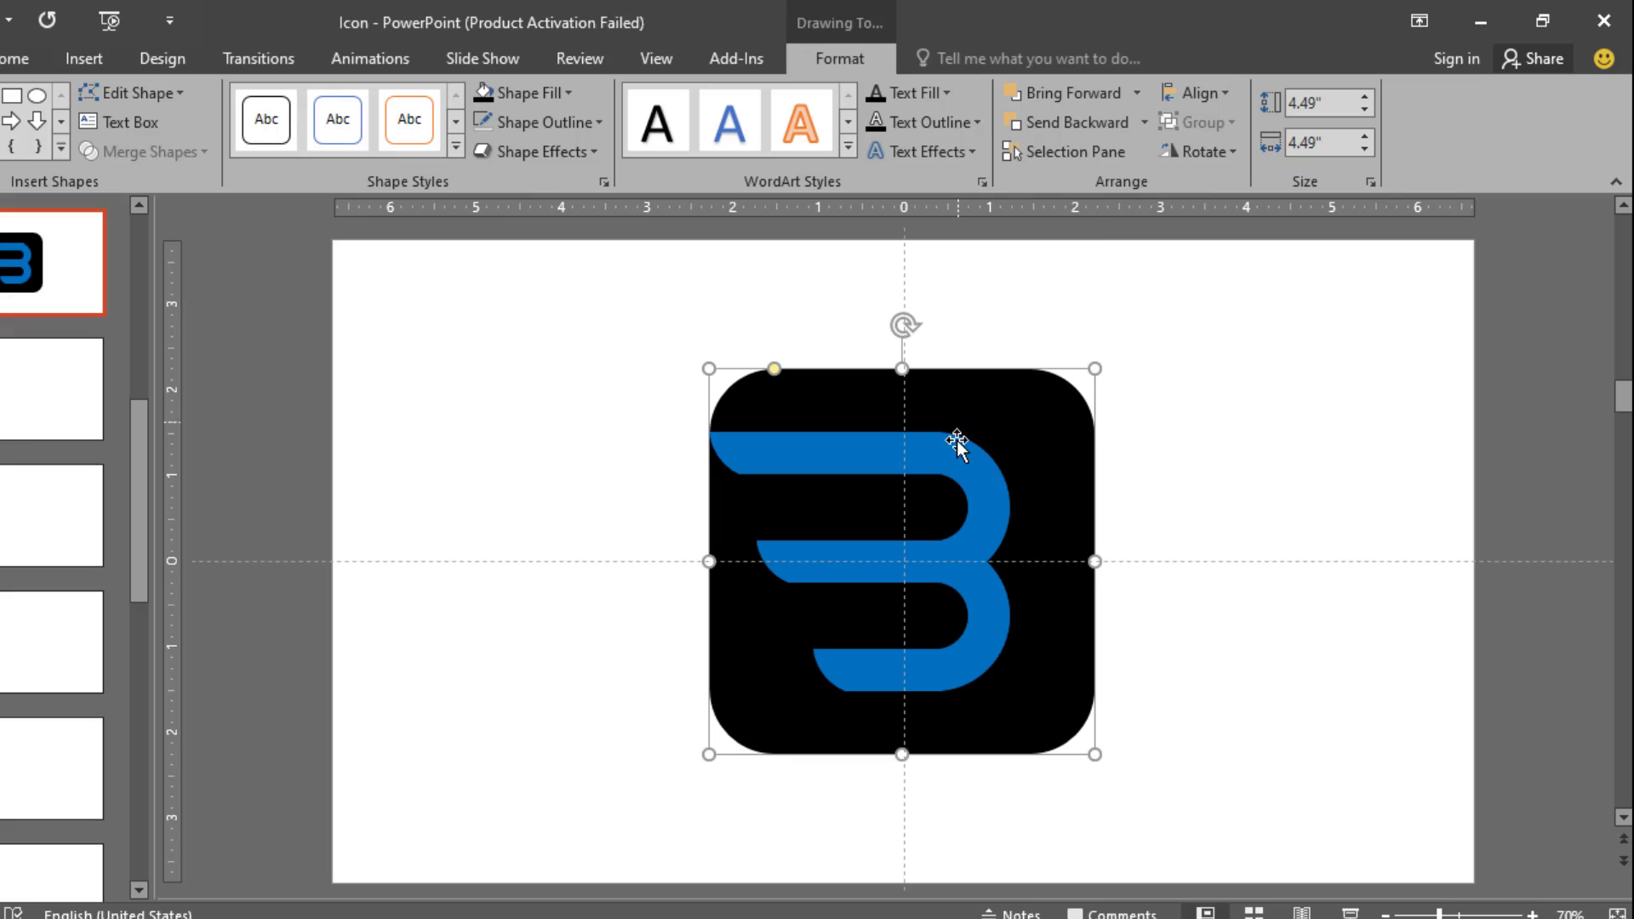
Step: Centre the blue icon on the rounded square and set both its fill and outline to white
mouse_move(956, 441)
left_mouse_down()
mouse_move(992, 460)
mouse_move(963, 441)
left_mouse_up()
left_click(569, 94)
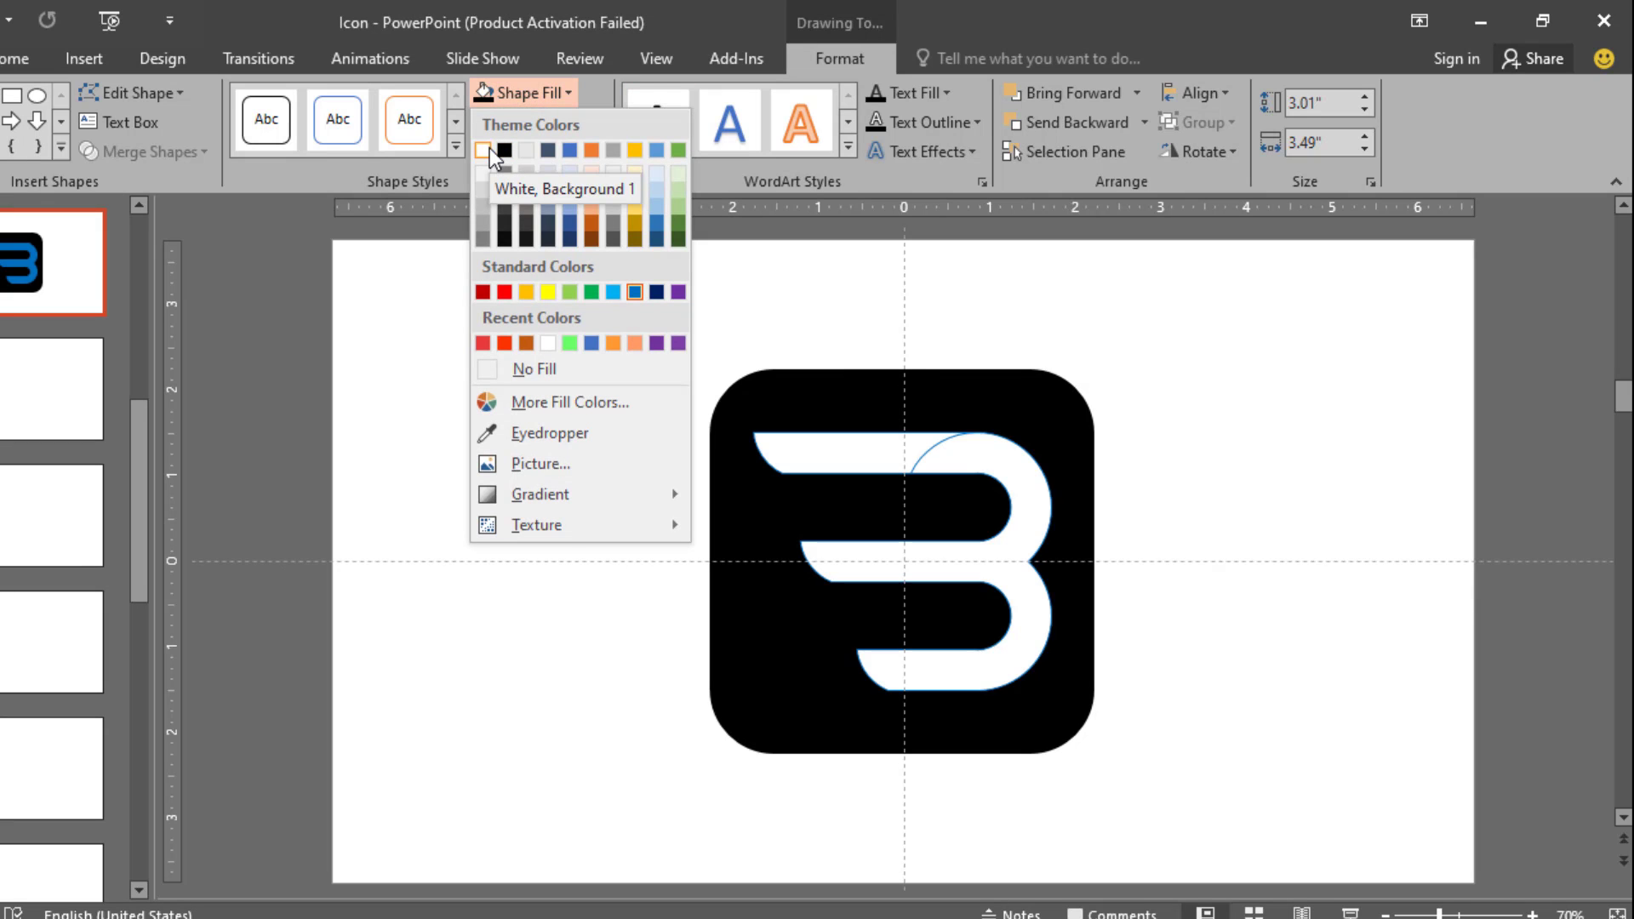
left_click(484, 150)
left_click(579, 122)
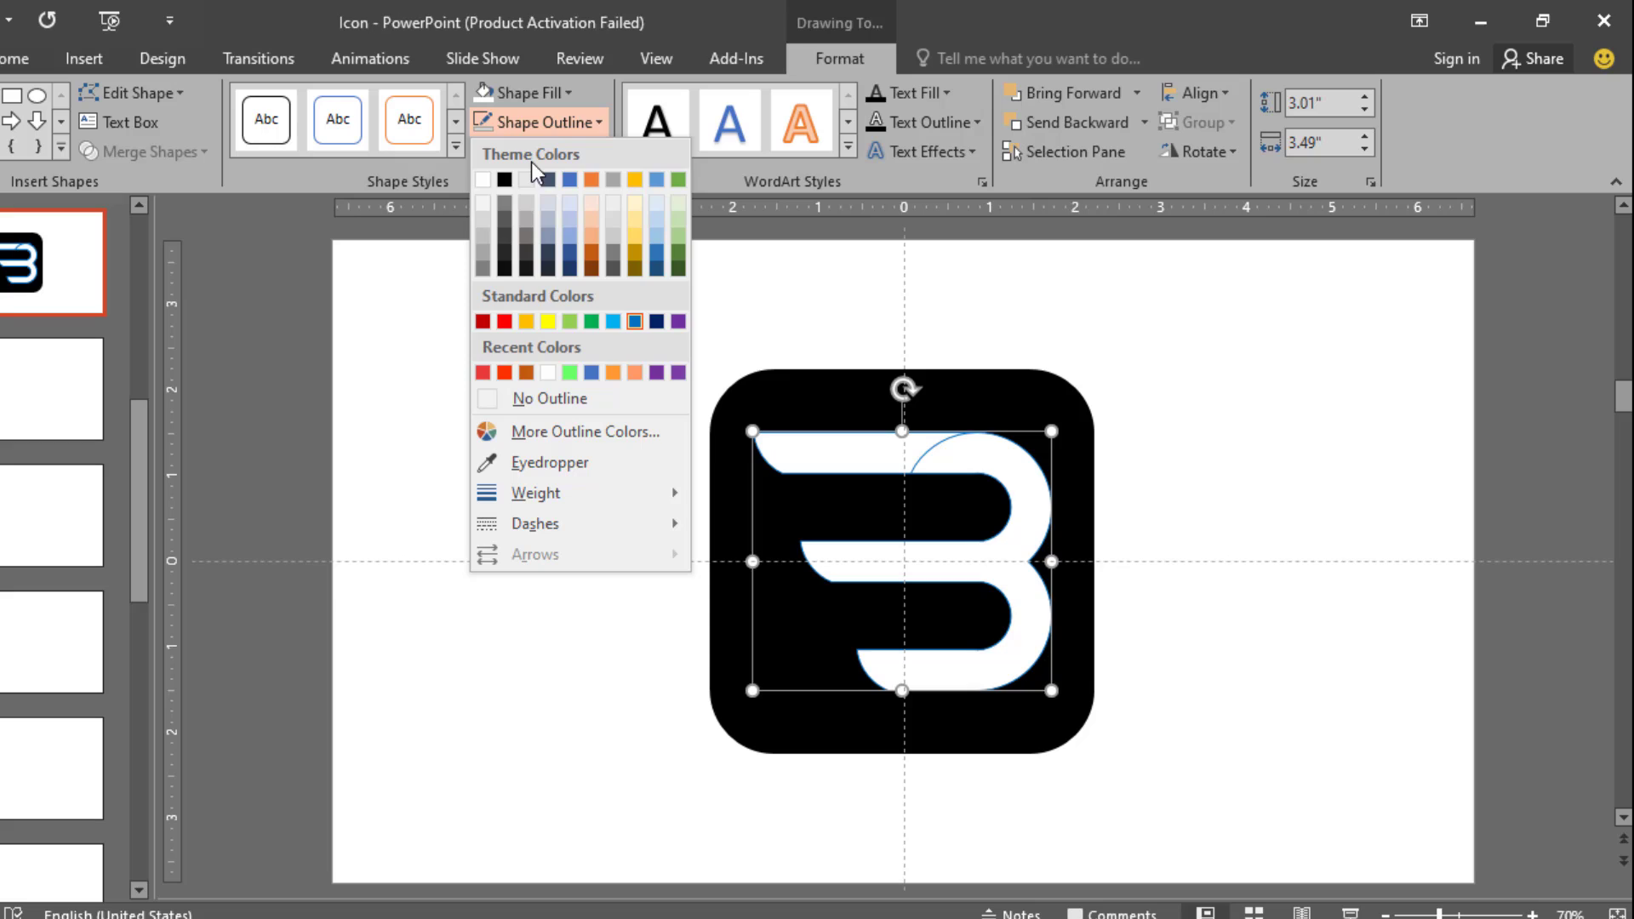
left_click(489, 177)
Step: Apply a soft drop shadow preset to the white icon
left_click(601, 153)
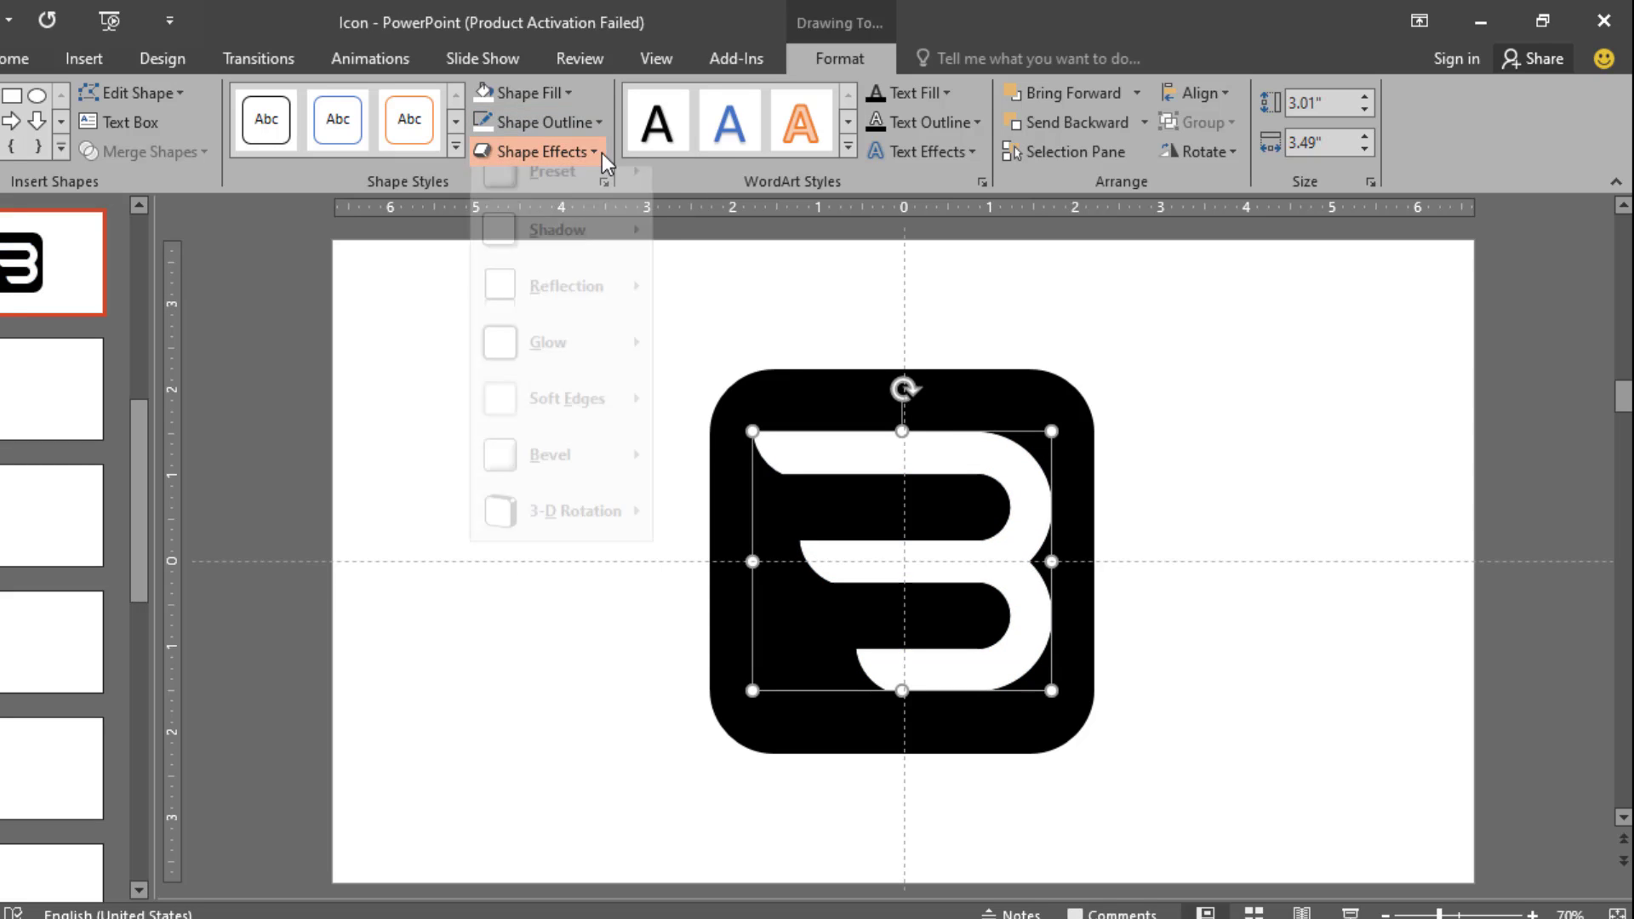
mouse_move(600, 192)
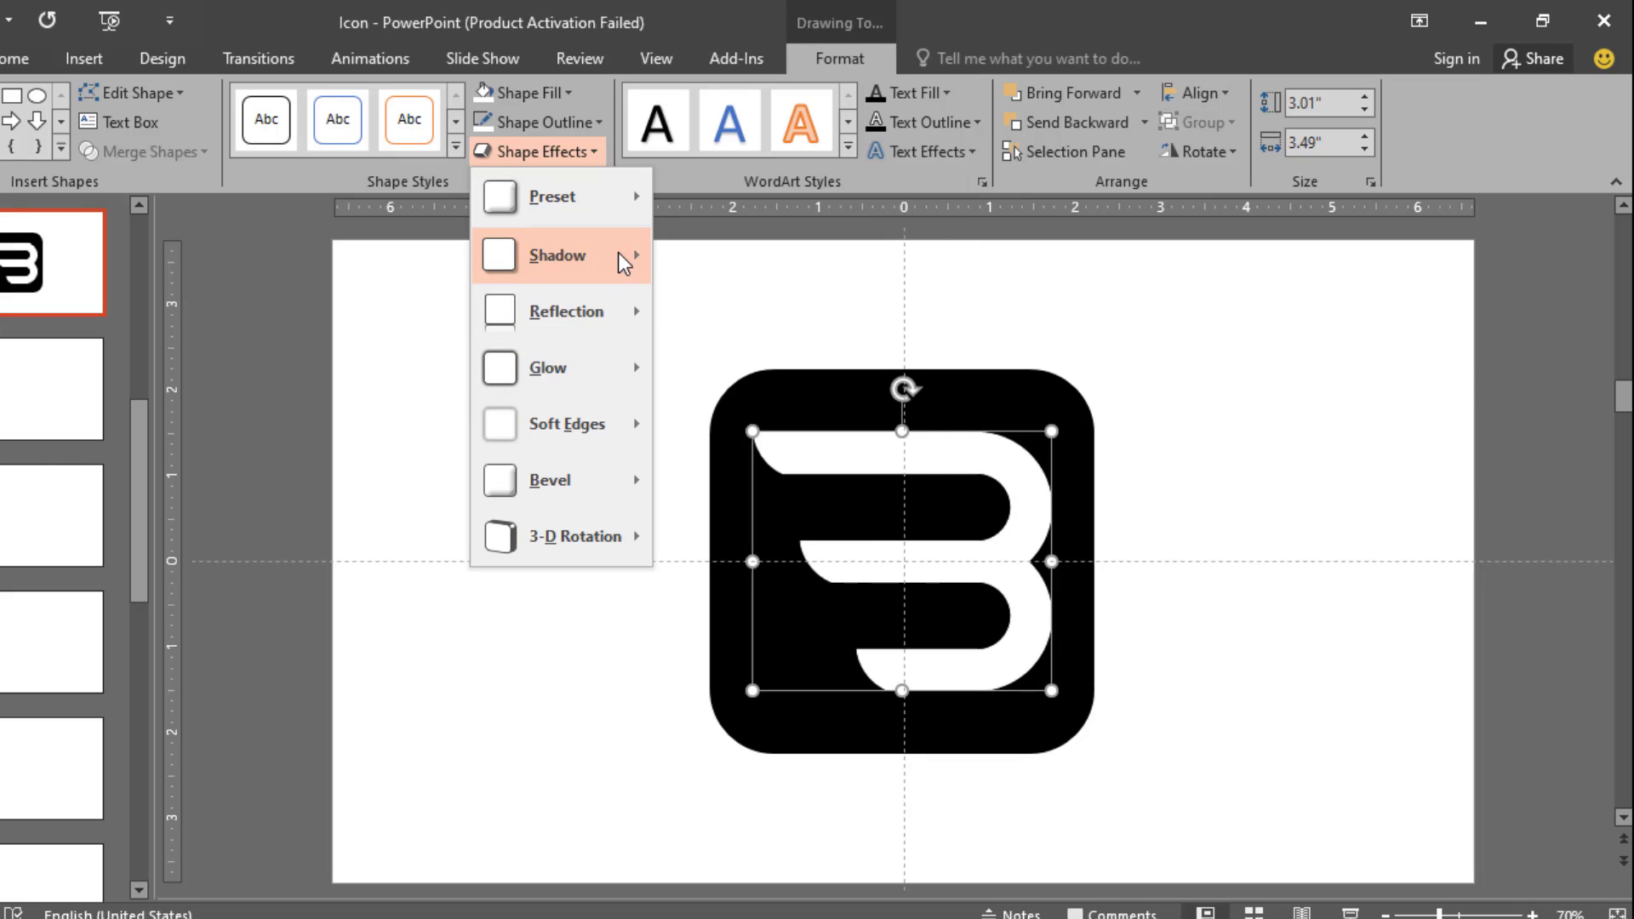
mouse_move(616, 252)
left_click(830, 355)
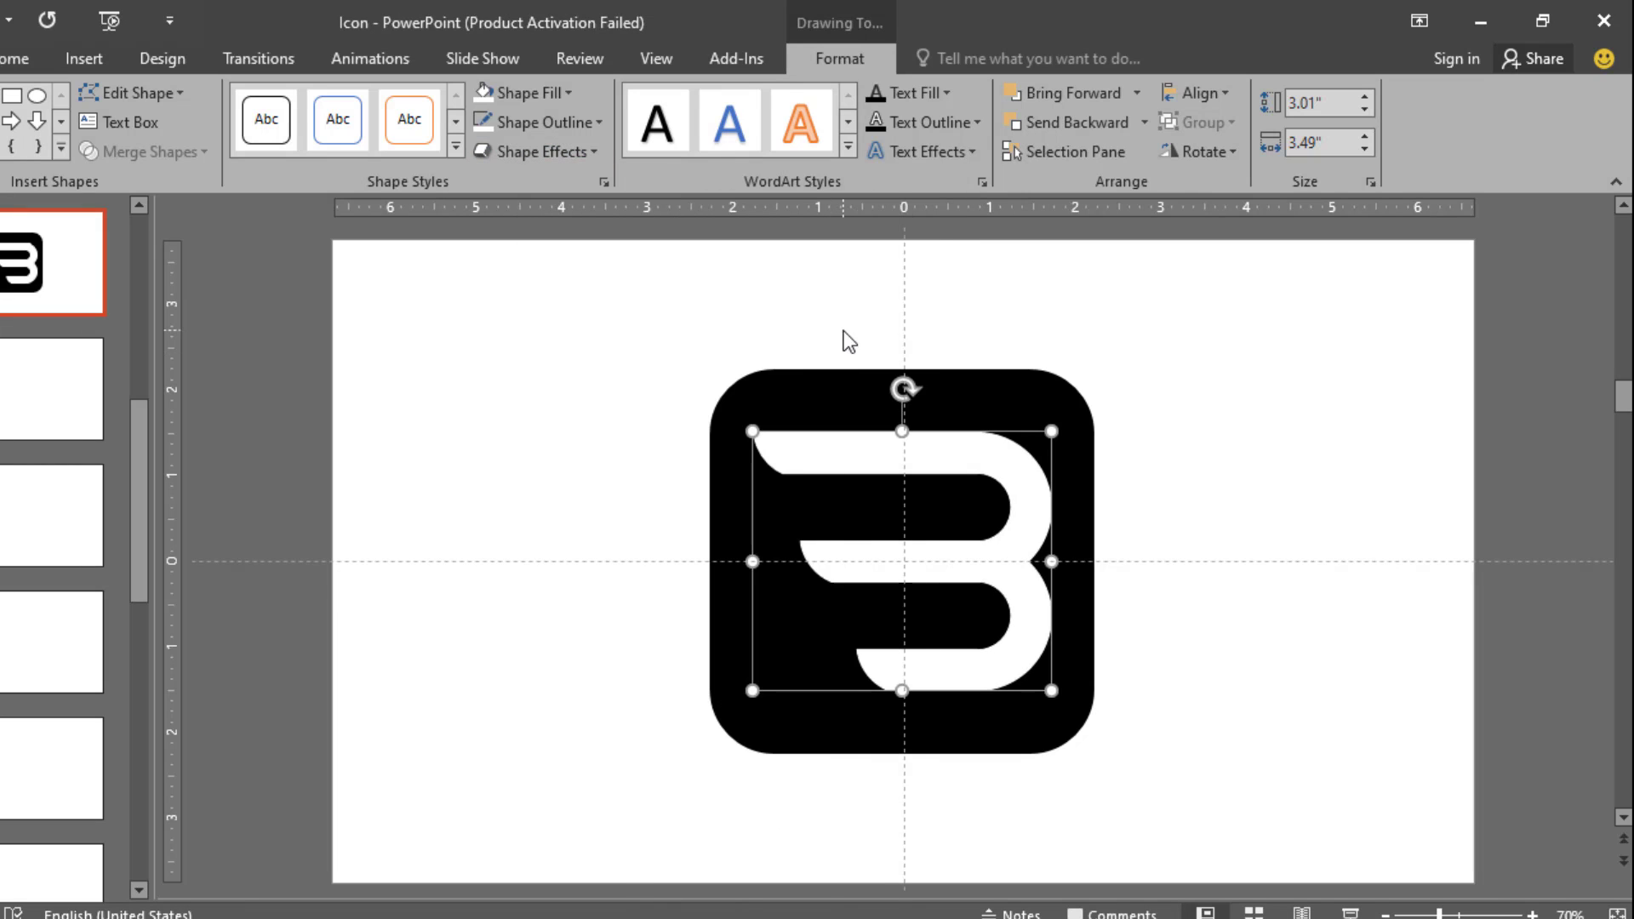
Step: Fill the rounded square background with a dark grey theme colour
left_click(992, 402)
left_click(570, 93)
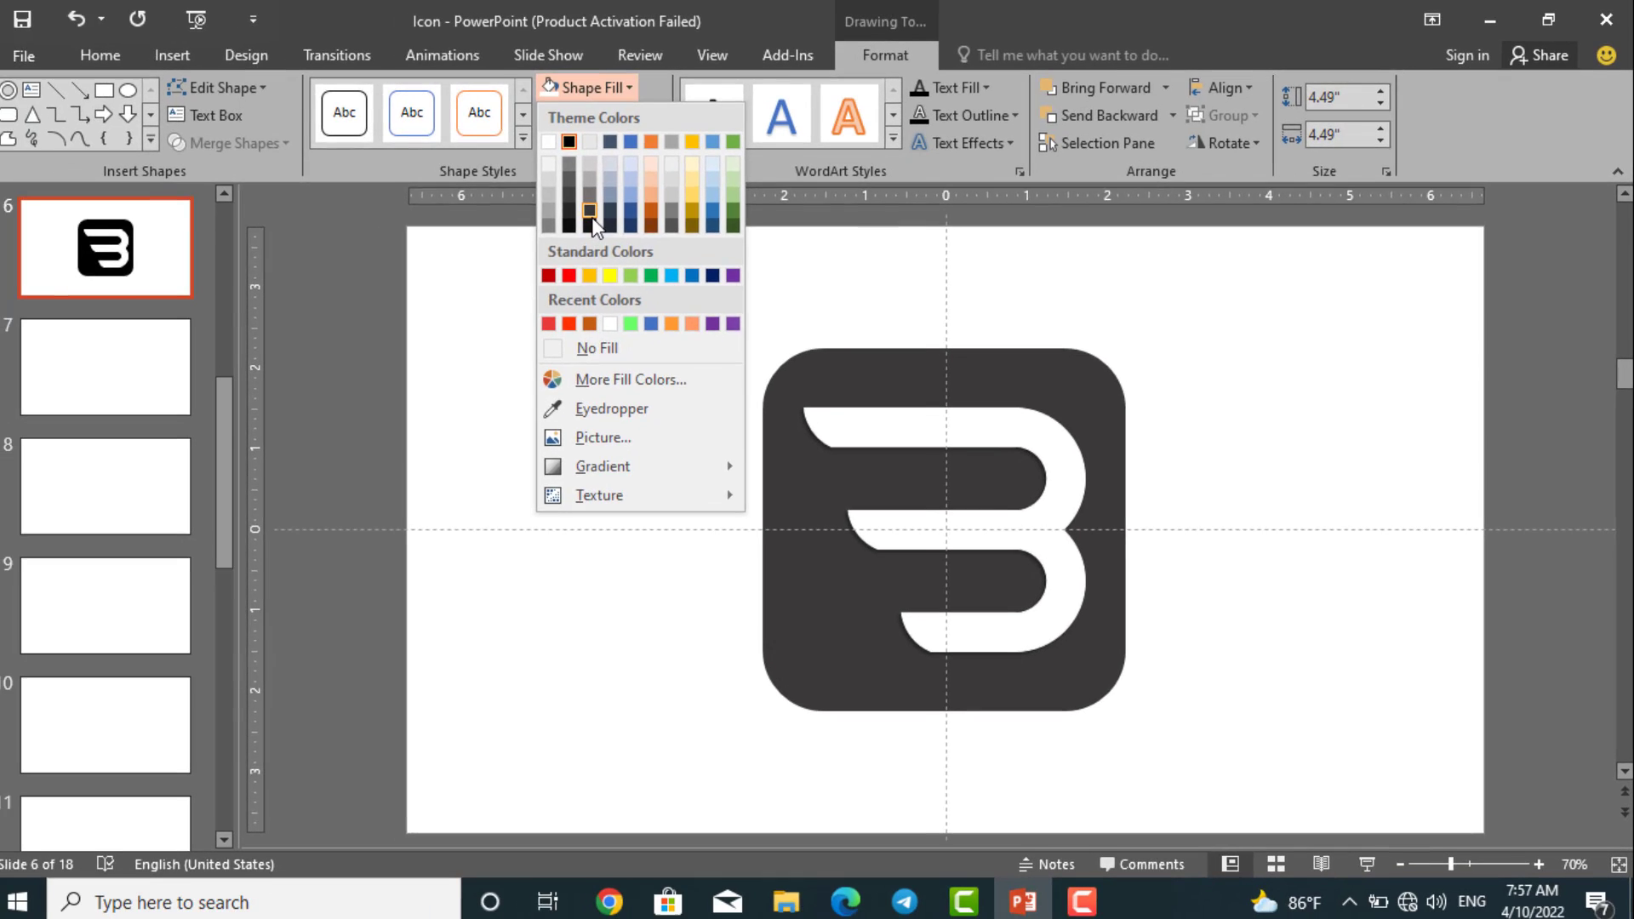
left_click(590, 213)
Step: Group the white icon with the dark grey rounded square
left_click(941, 440)
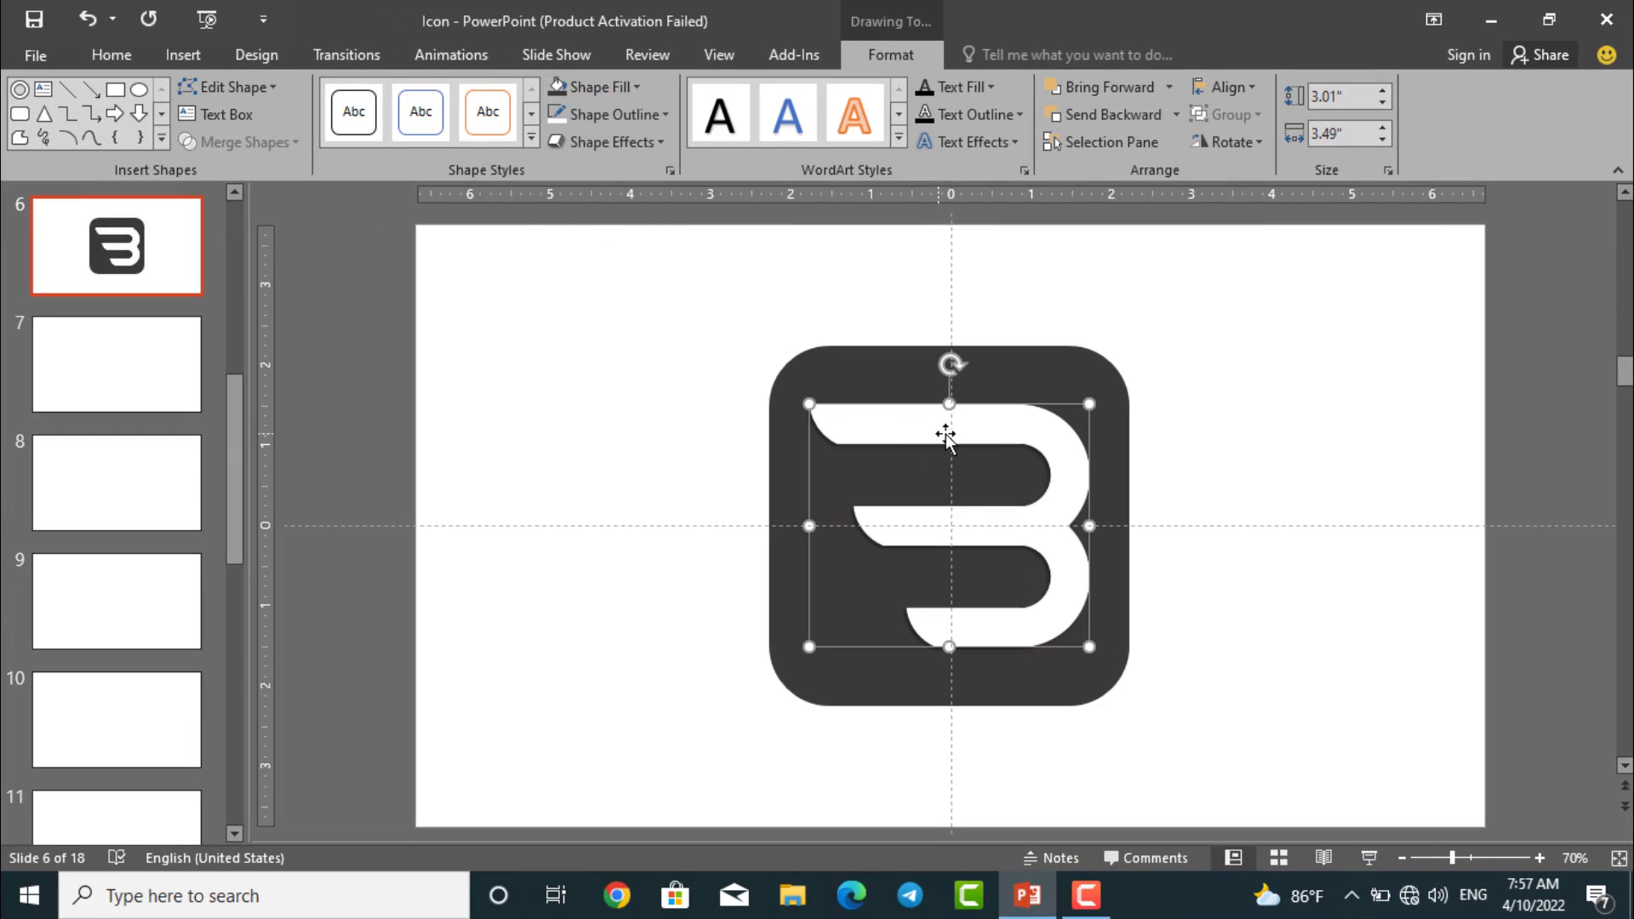
left_click(1060, 385, "shift")
key("ctrl+g")
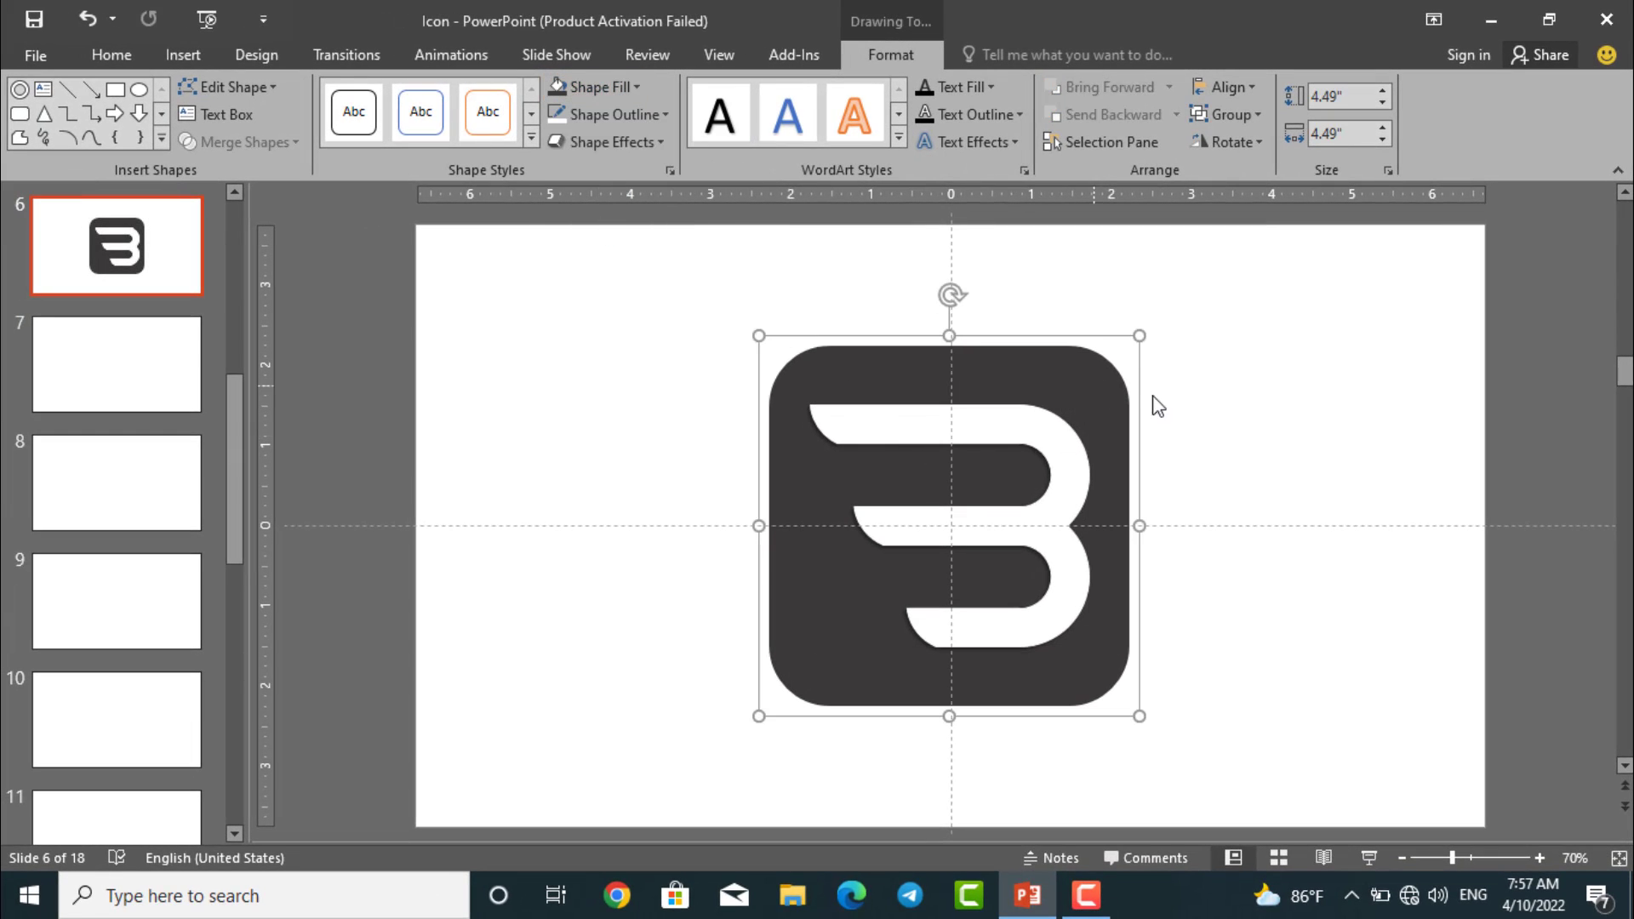
Step: Give the grouped icon a Float In animation and play it in a slide show from the current slide
left_click(471, 58)
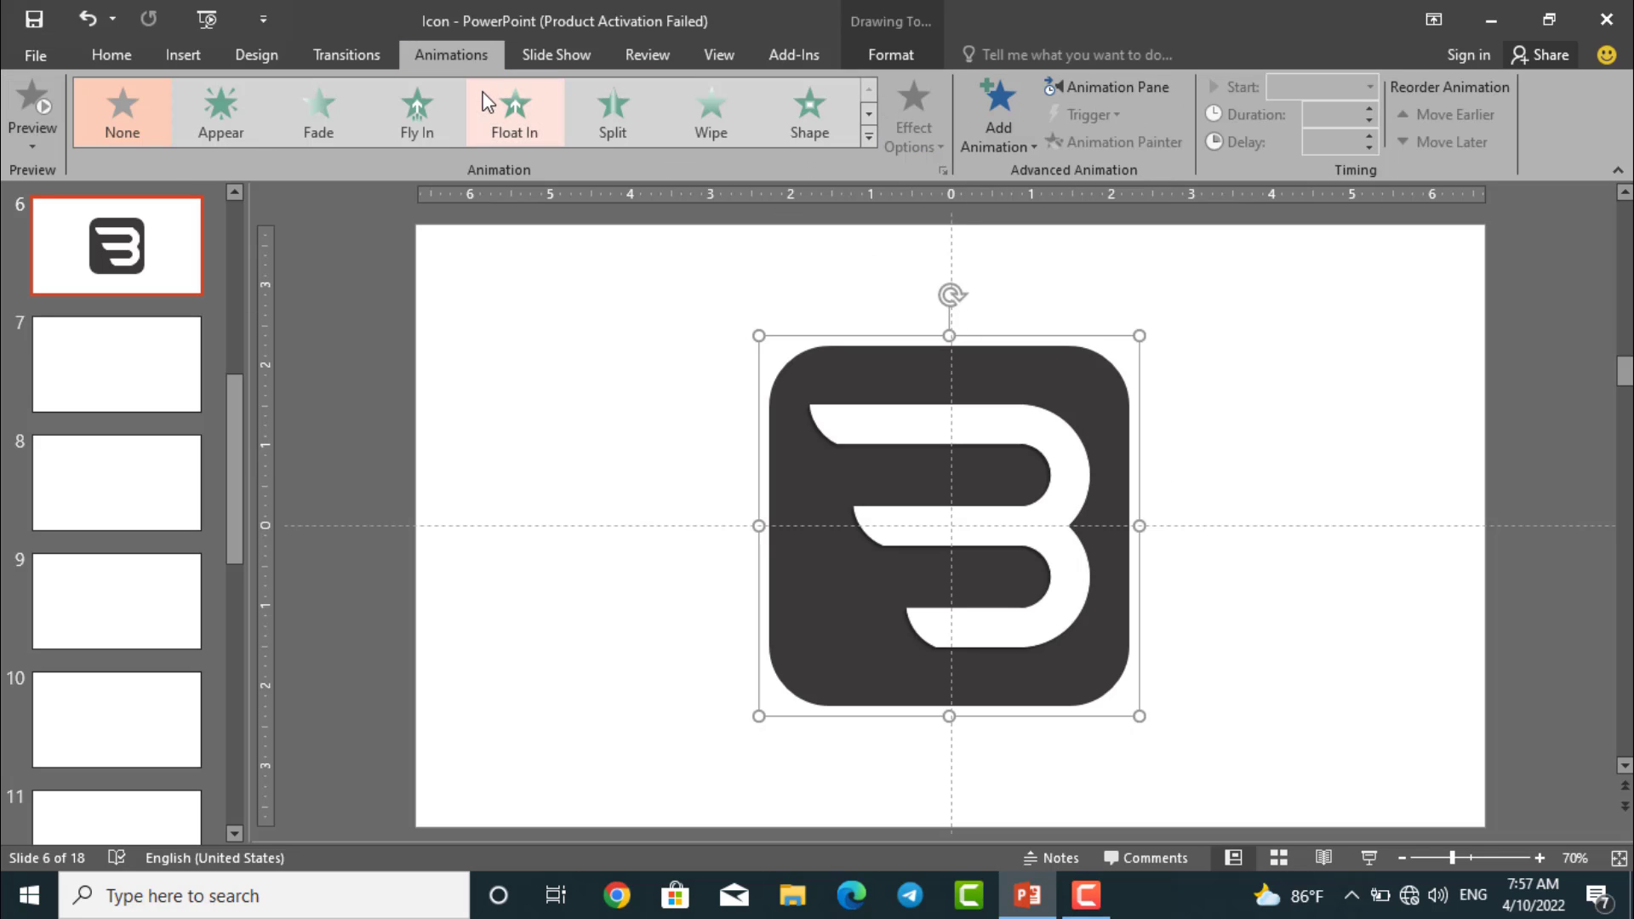
left_click(514, 111)
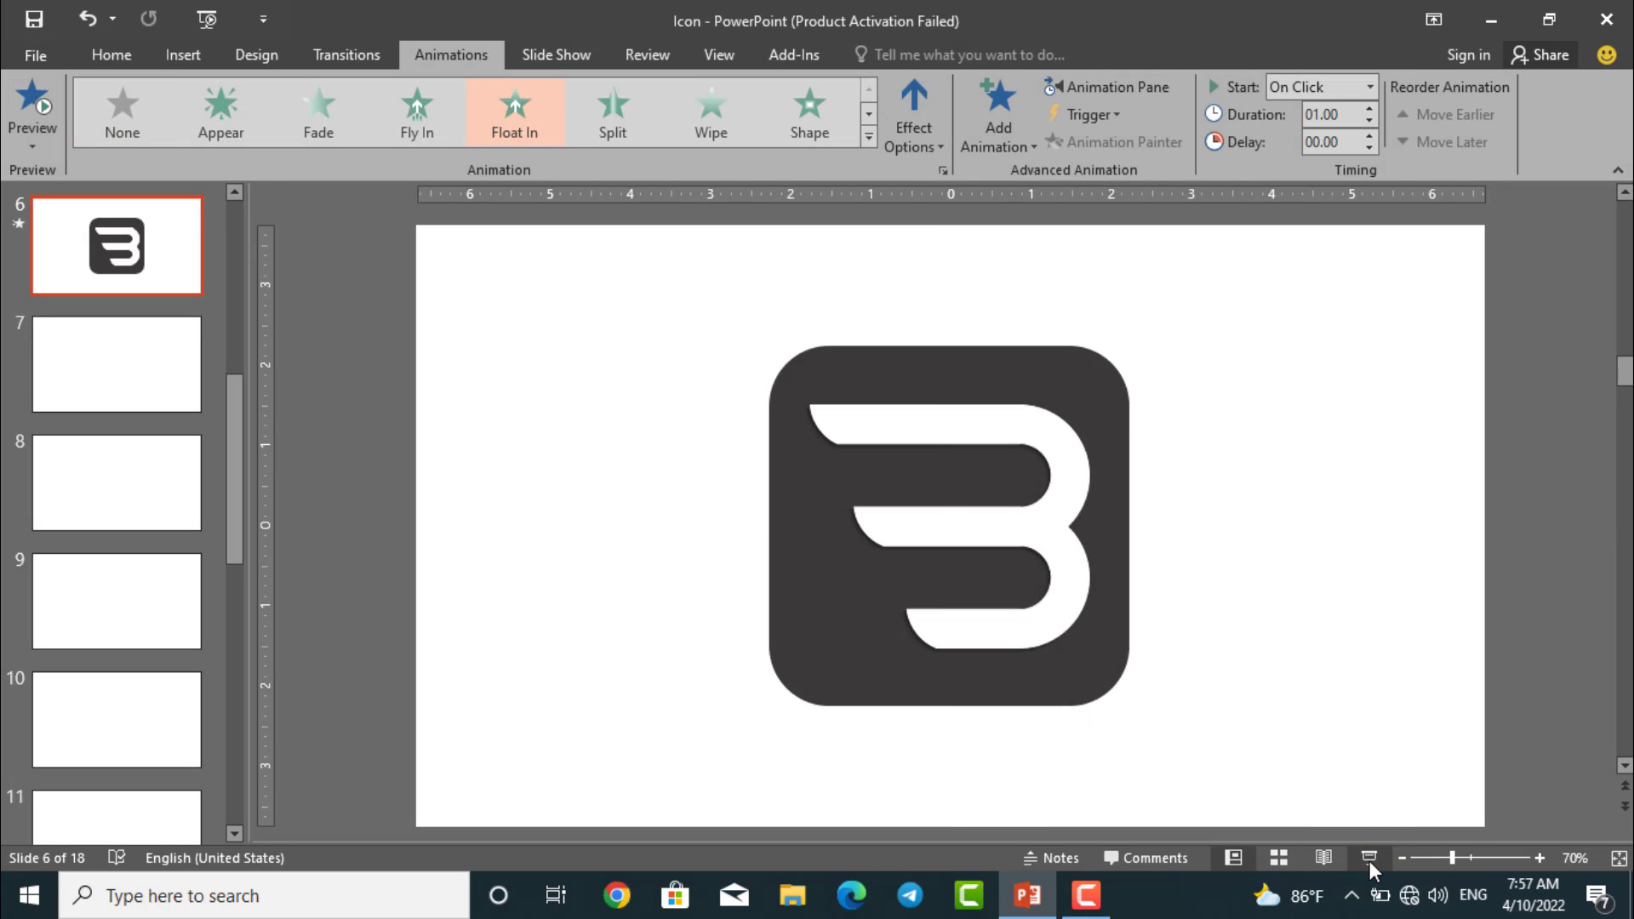
left_click(1370, 858)
key("Right")
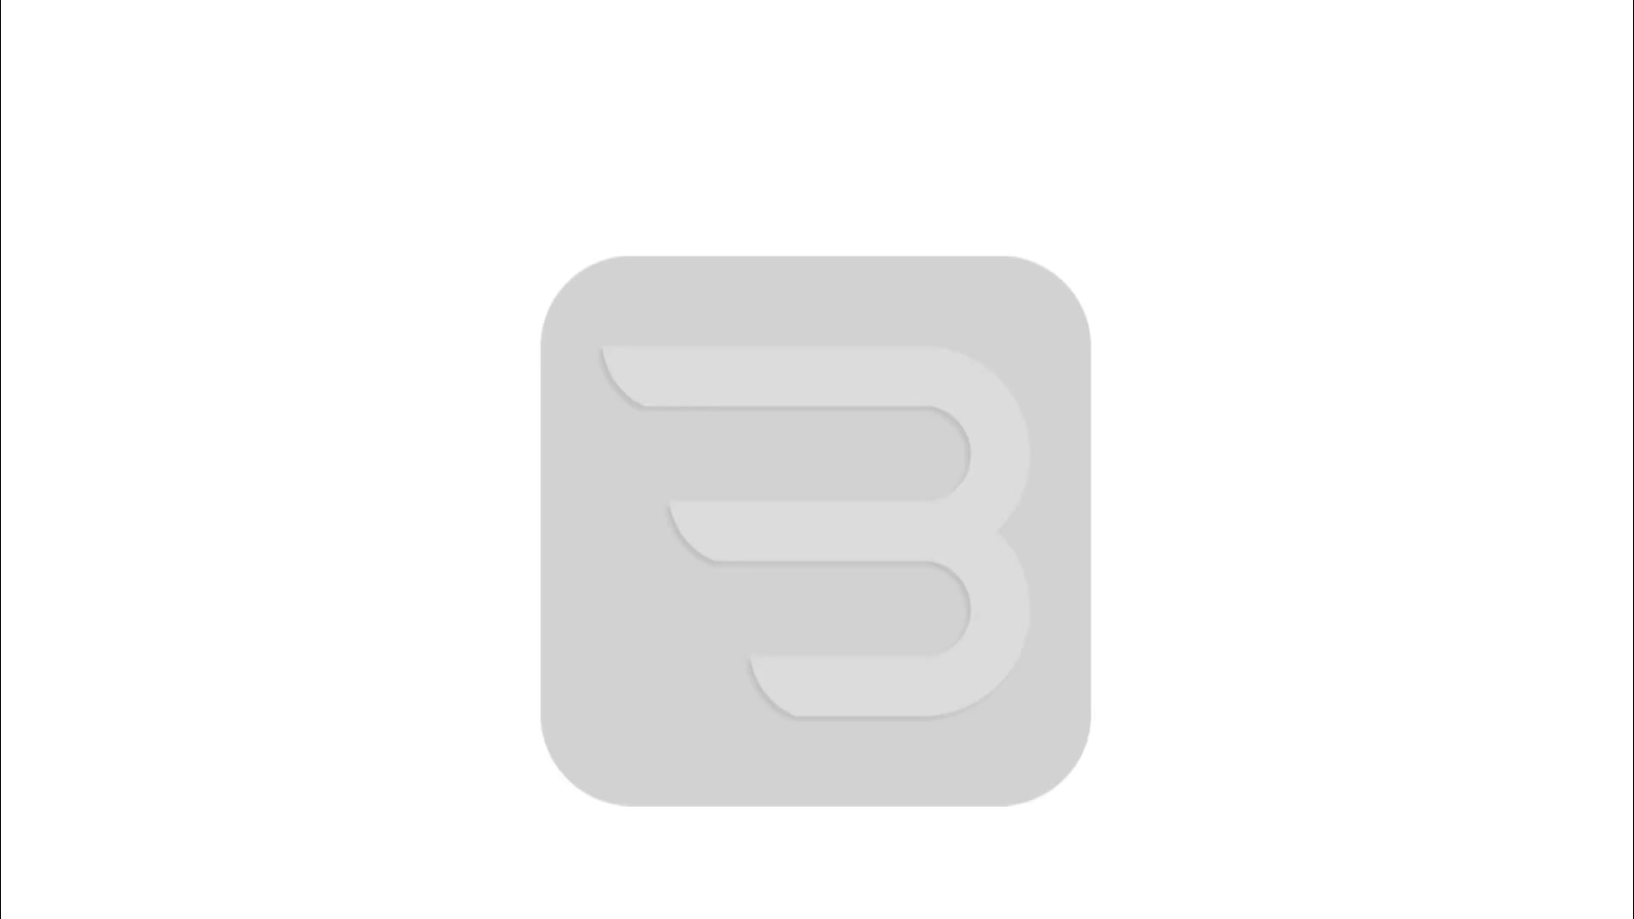